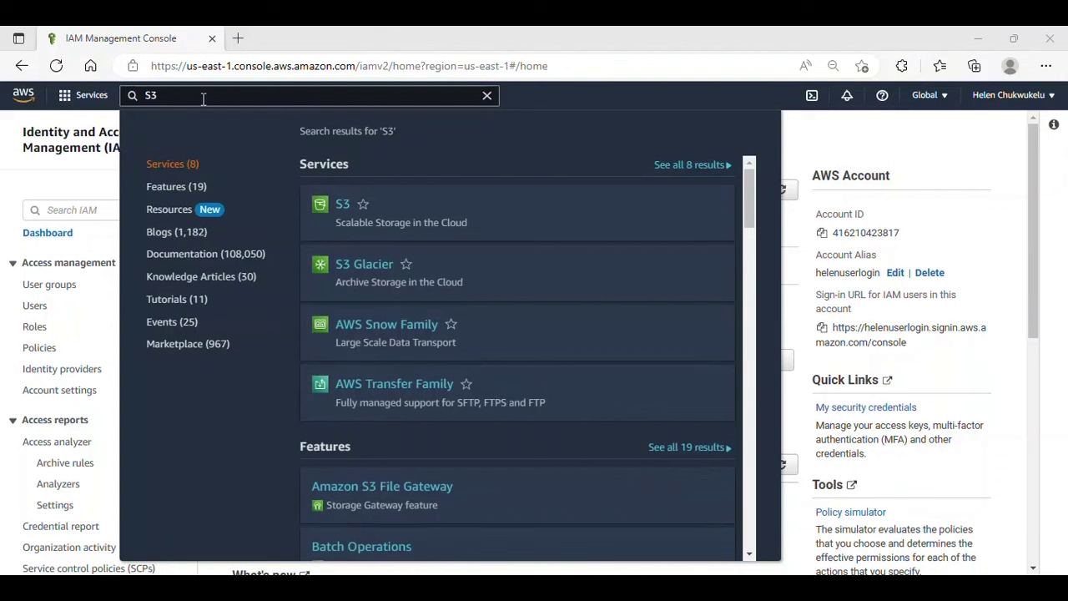
- Open the S3 service from the console search and start creating a new bucket
left_click(202, 99)
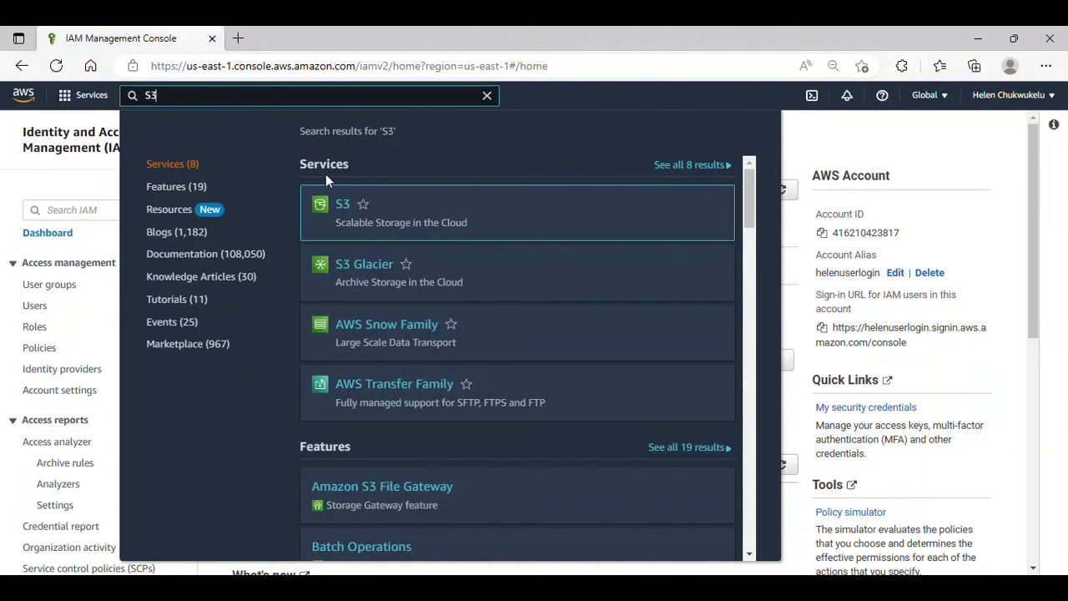
mouse_move(433, 190)
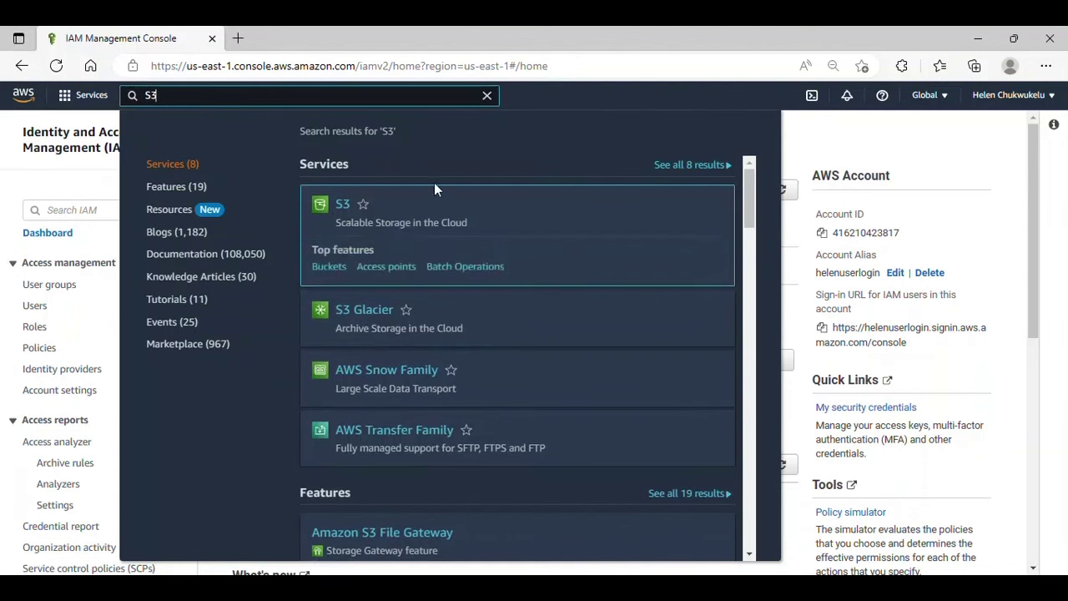
left_click(344, 205)
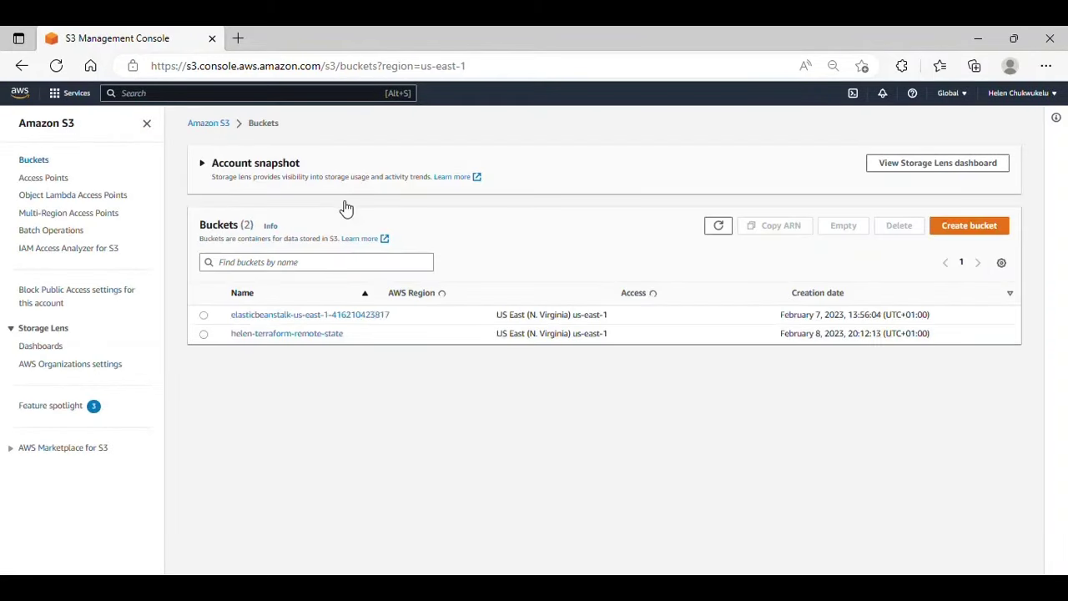
left_click(966, 227)
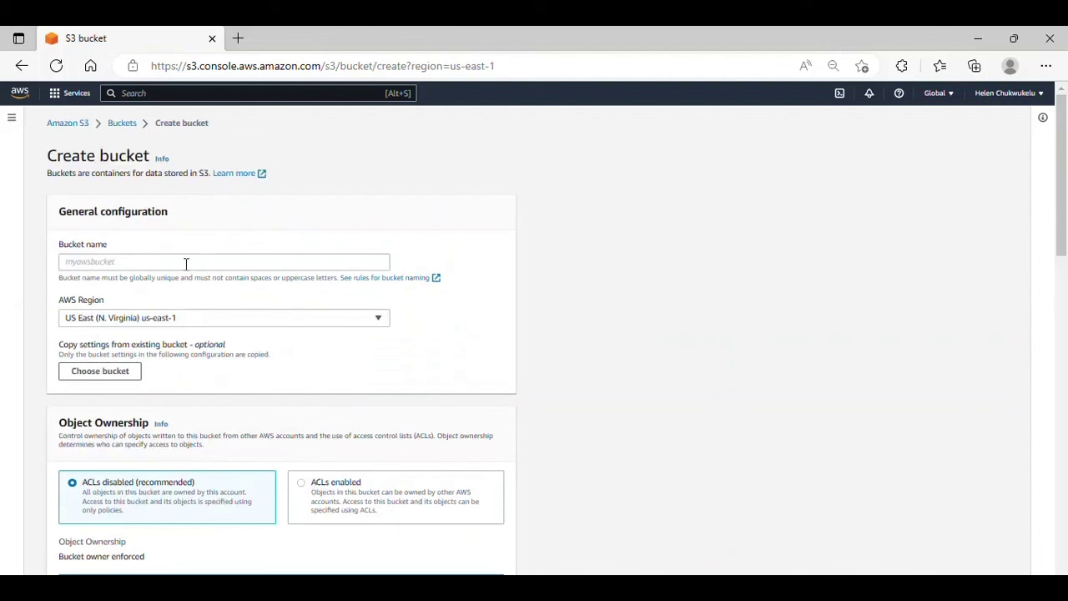
left_click(184, 264)
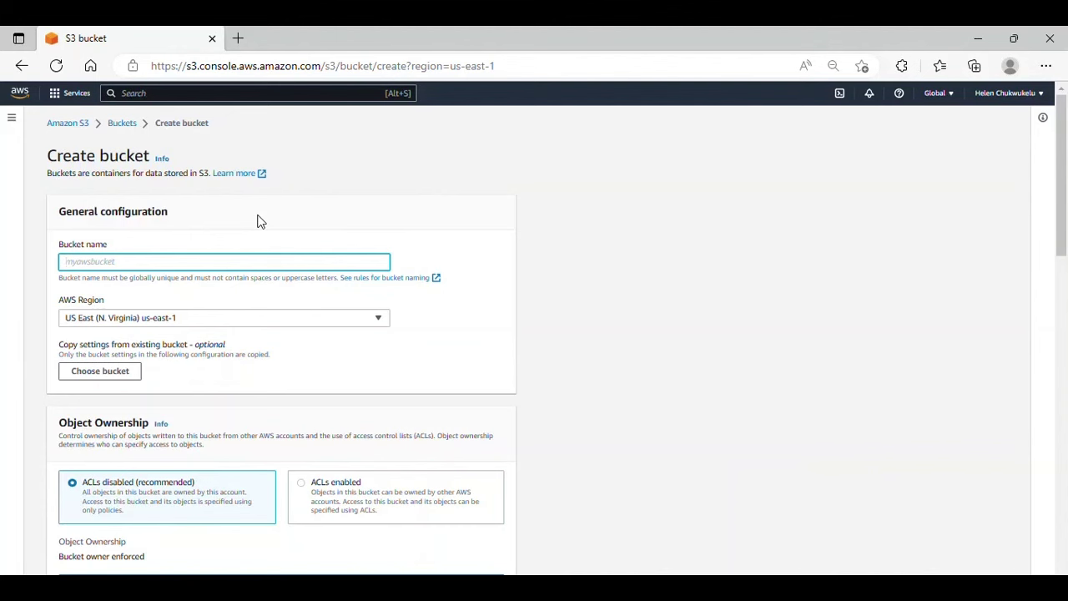
left_click(237, 38)
type("FREE")
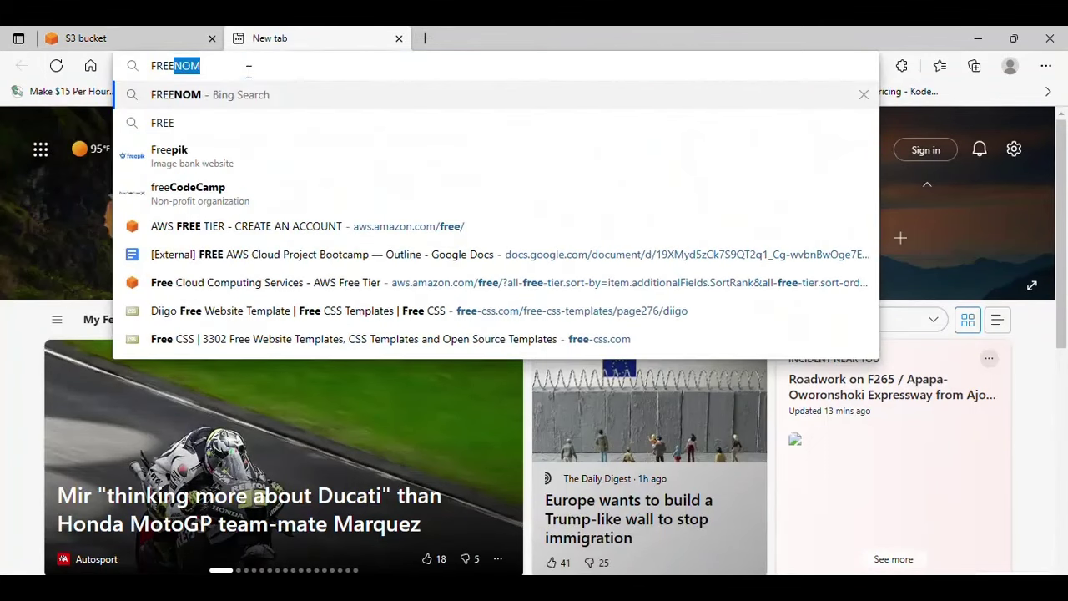
left_click(119, 33)
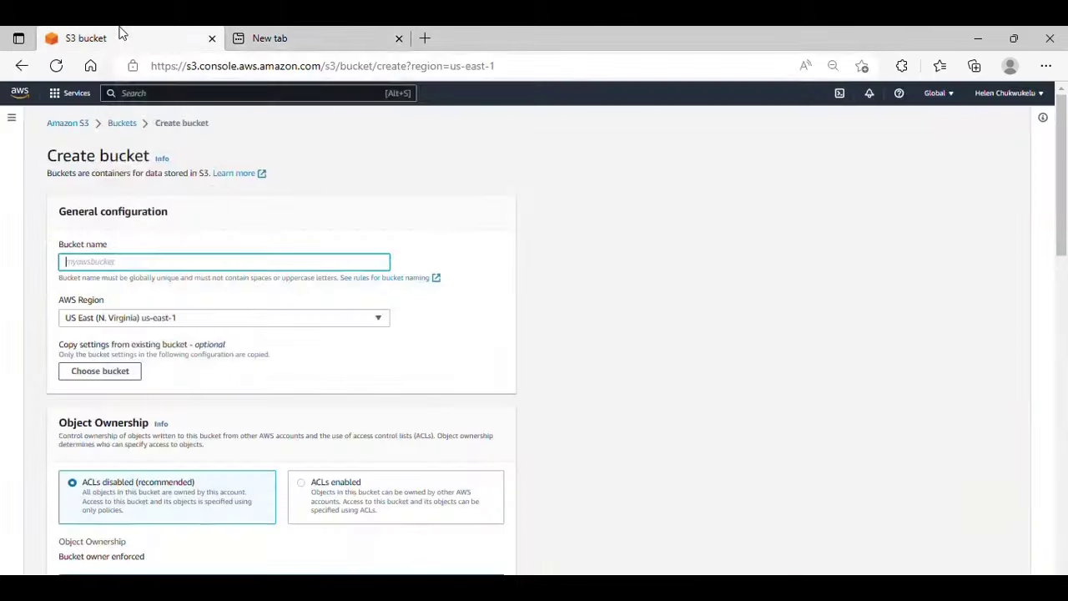
- Name the bucket devopswithhelen.com and keep its AWS Region as US East (N. Virginia) us-east-1
mouse_move(284, 46)
type("devopsw")
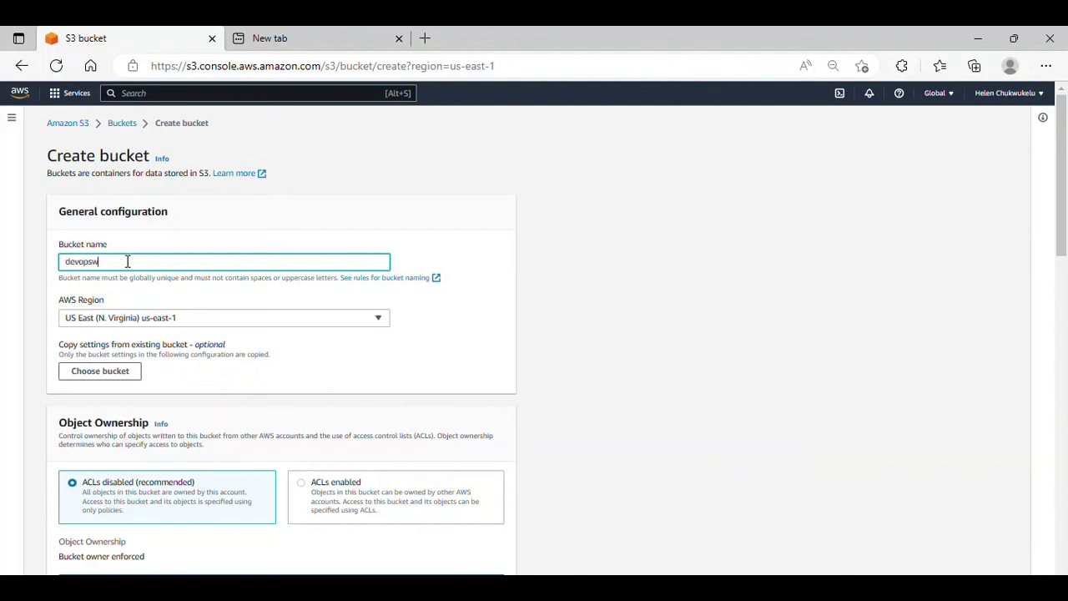
type("ithhelen.com")
left_click(185, 245)
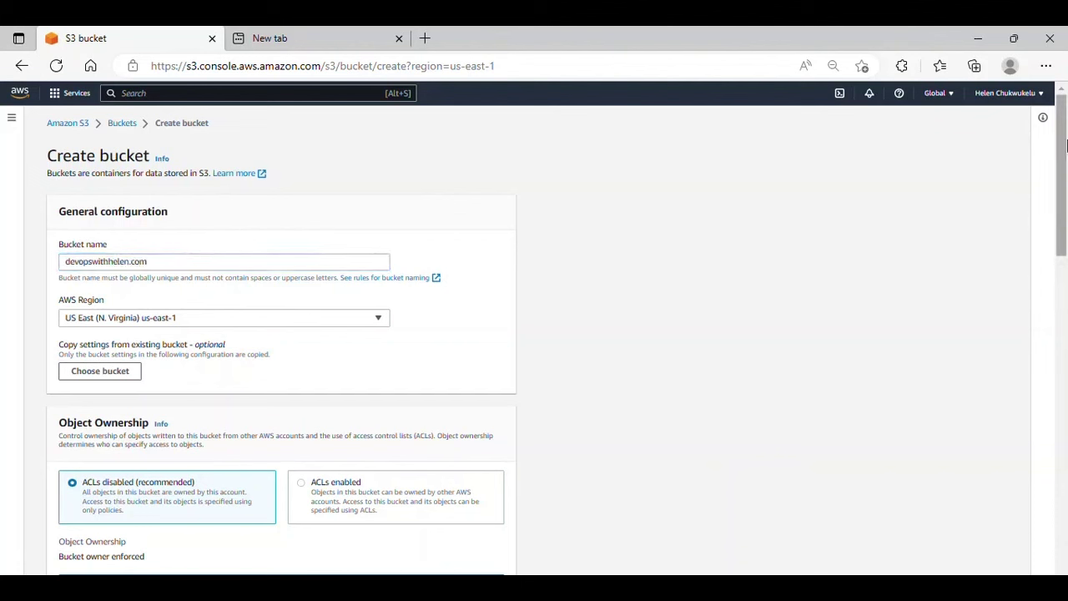
left_click_drag(1061, 152, 1061, 182)
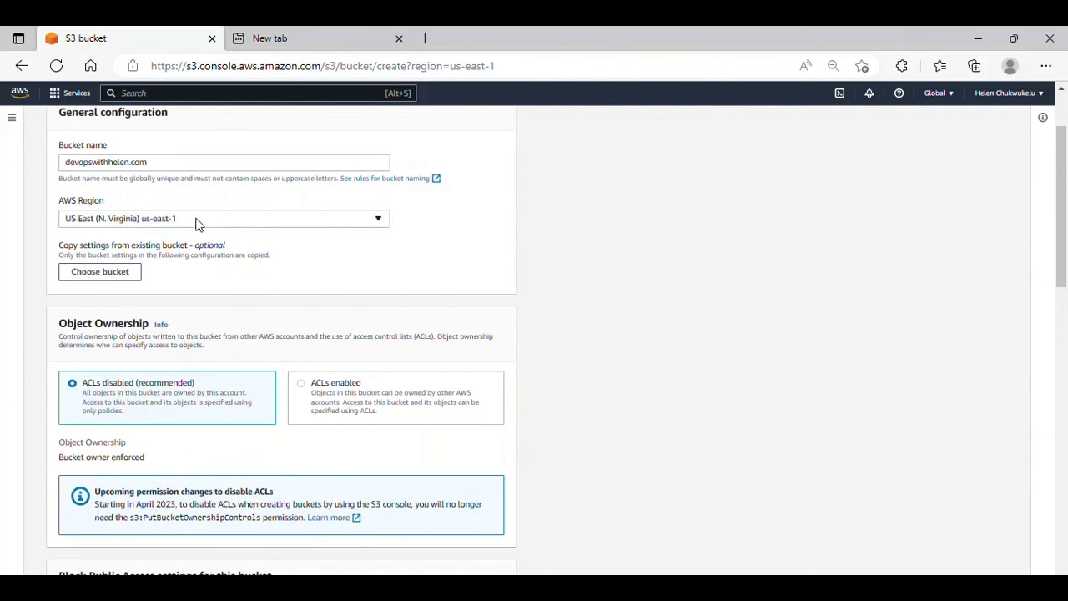
left_click(303, 222)
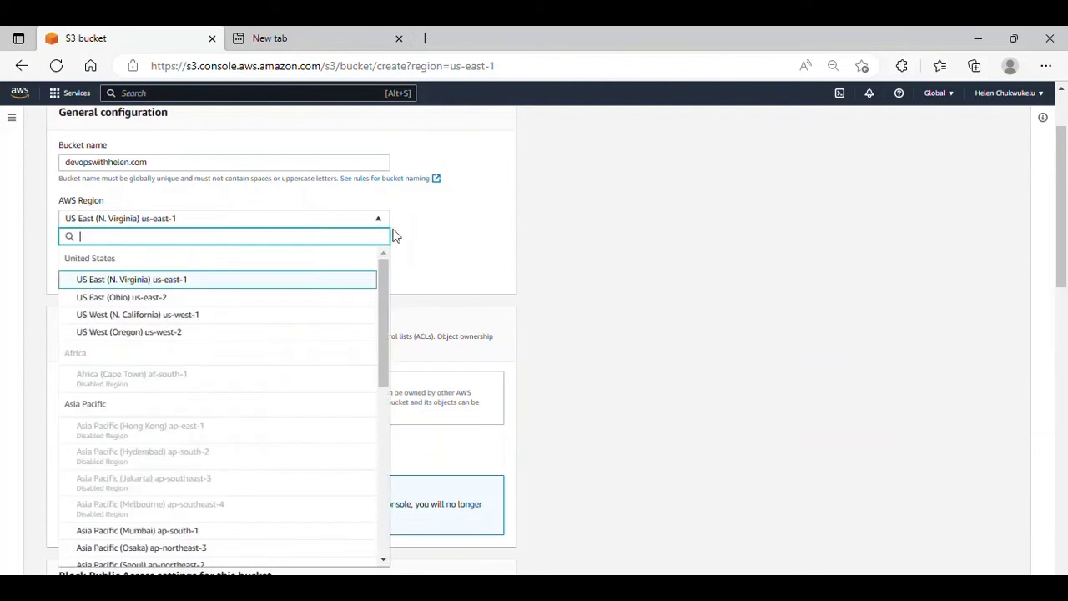
left_click(436, 235)
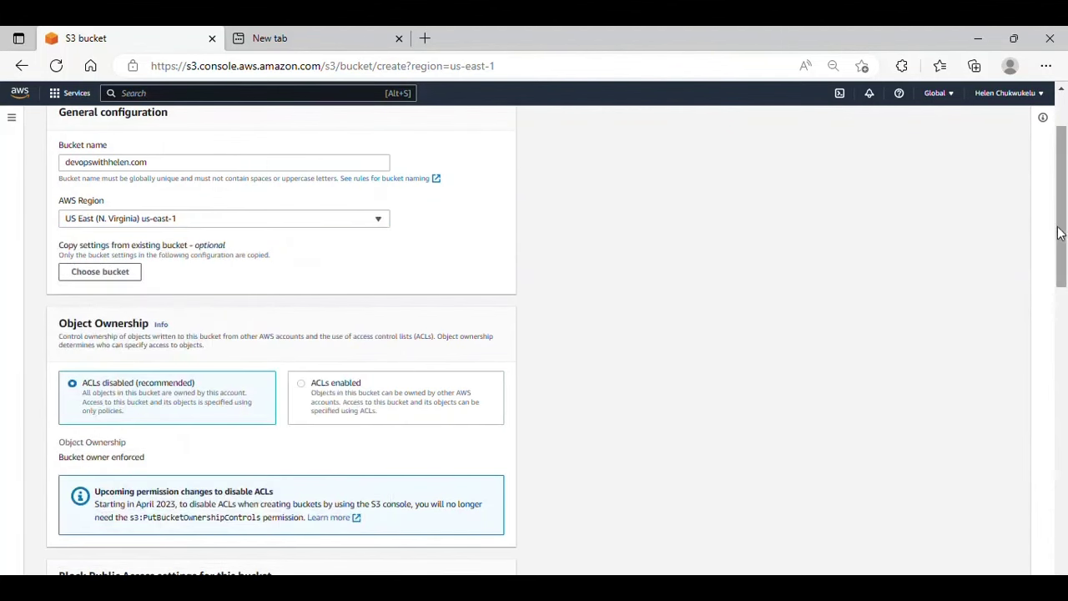
- Turn off Block all public access for the bucket and acknowledge that the bucket and its objects might become public
left_click_drag(1064, 232, 1066, 279)
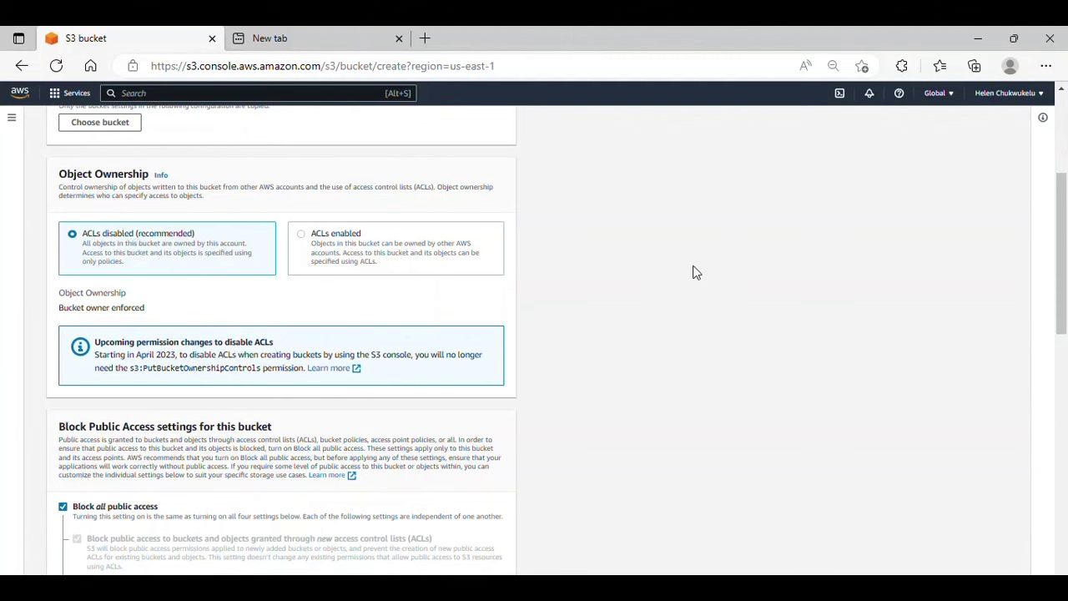
left_click_drag(1066, 286, 1065, 354)
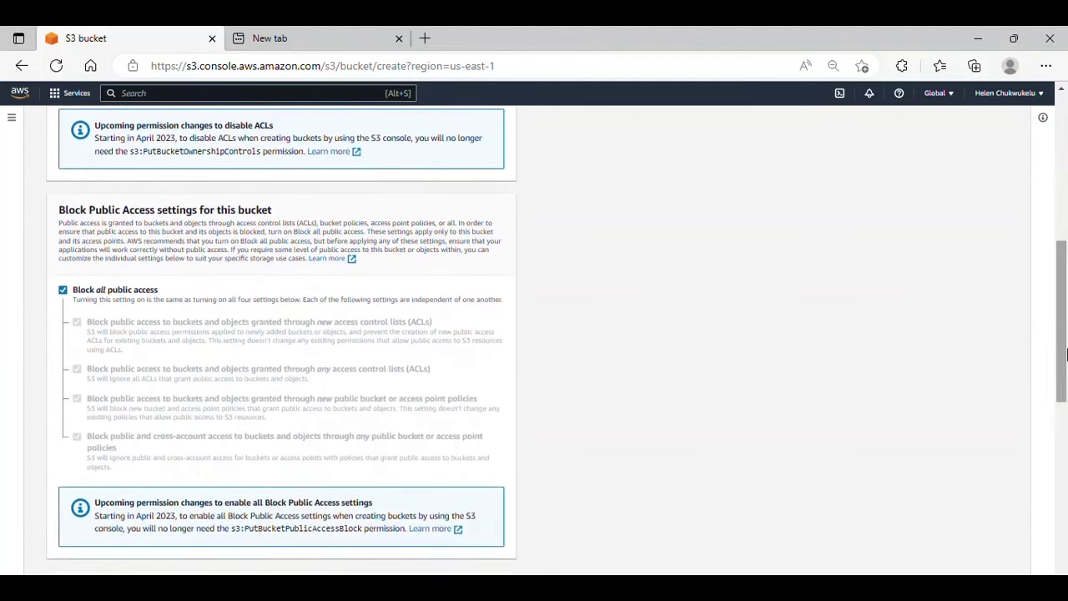
left_click(63, 290)
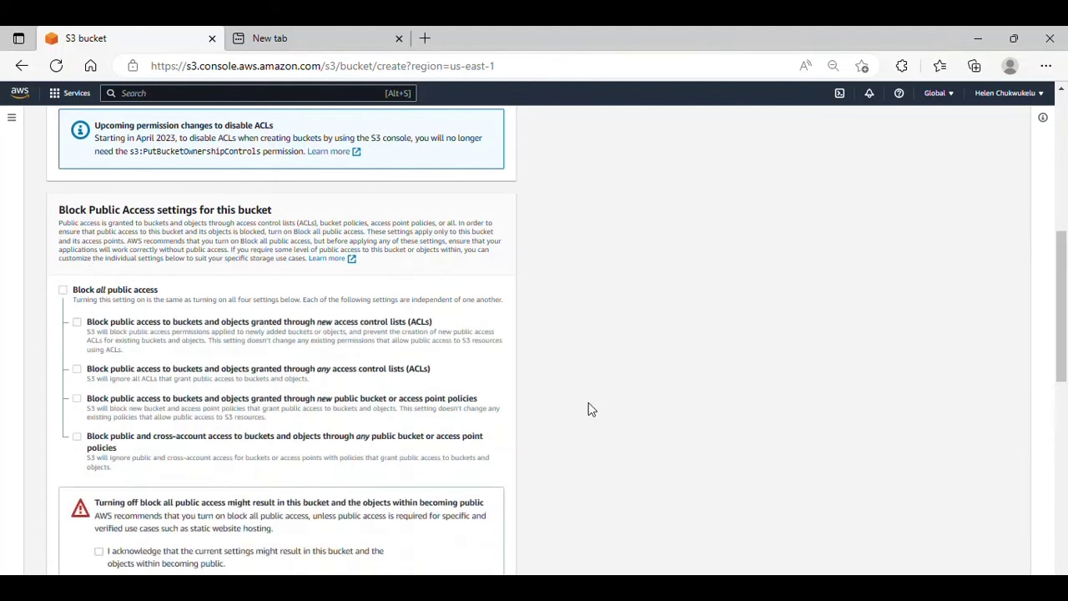
left_click_drag(1065, 352, 1065, 397)
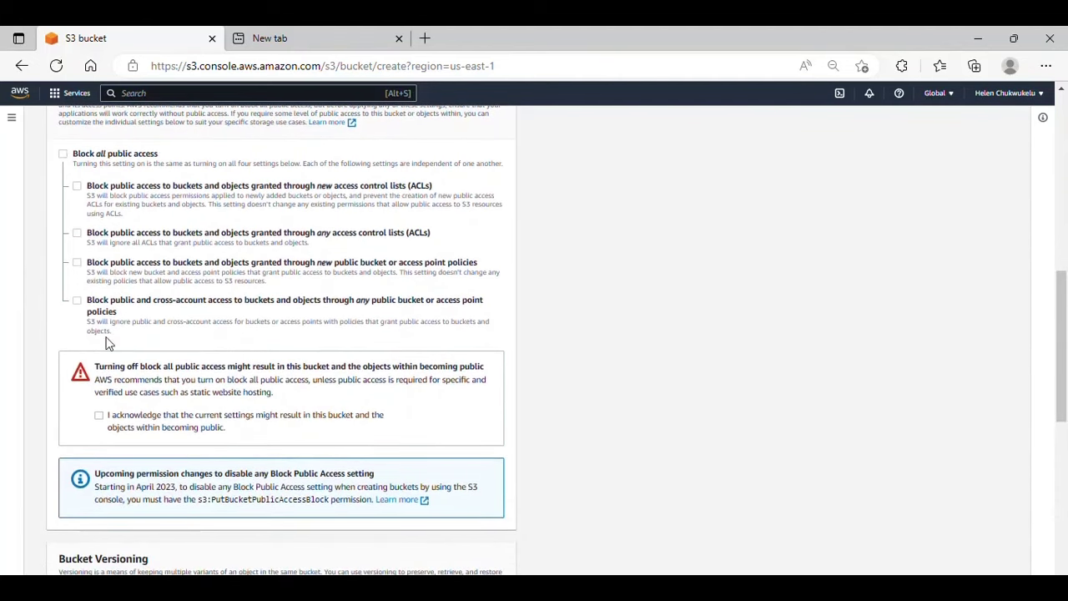
left_click(99, 417)
- Create the bucket with the remaining default settings and open devopswithhelen.com from the bucket list
left_click_drag(1065, 290, 1065, 474)
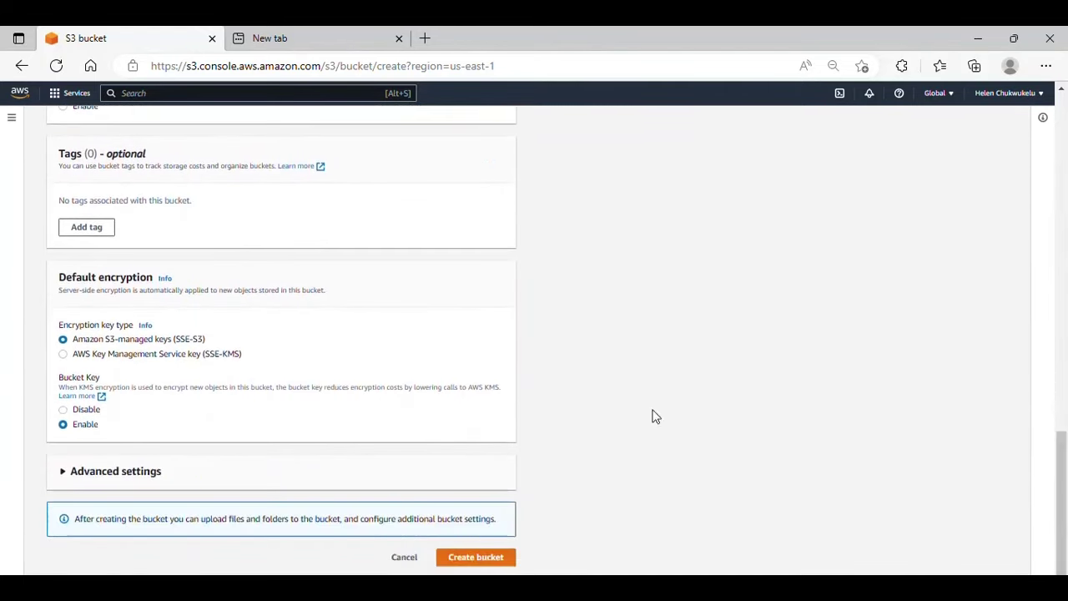
left_click(467, 559)
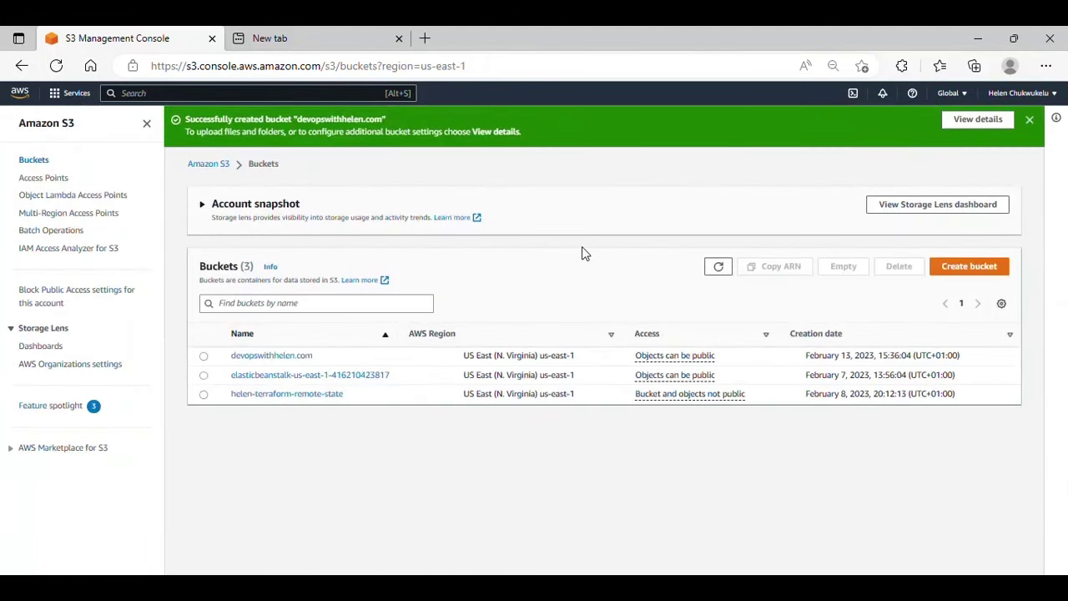
left_click(267, 359)
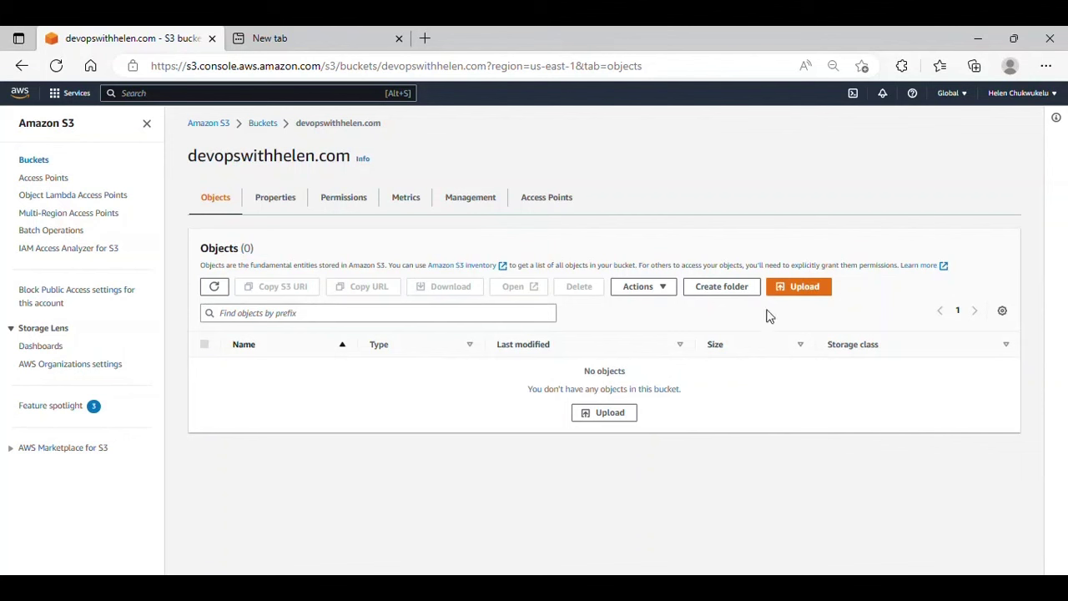
- Start an upload to the bucket and add the error and index files from the AMAZON S3 folder on the Desktop
left_click(801, 289)
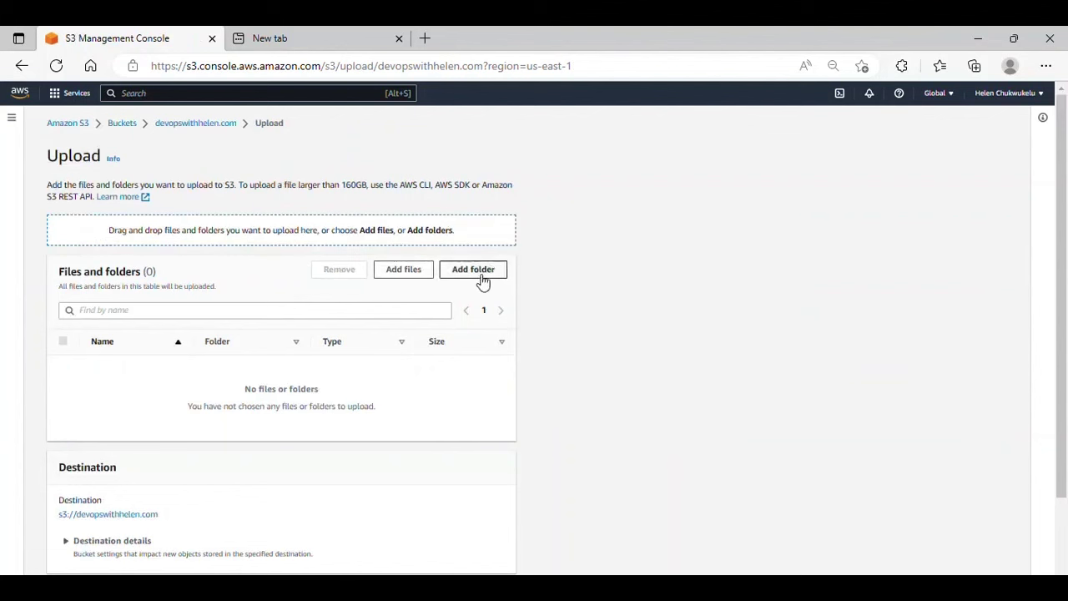
left_click(394, 275)
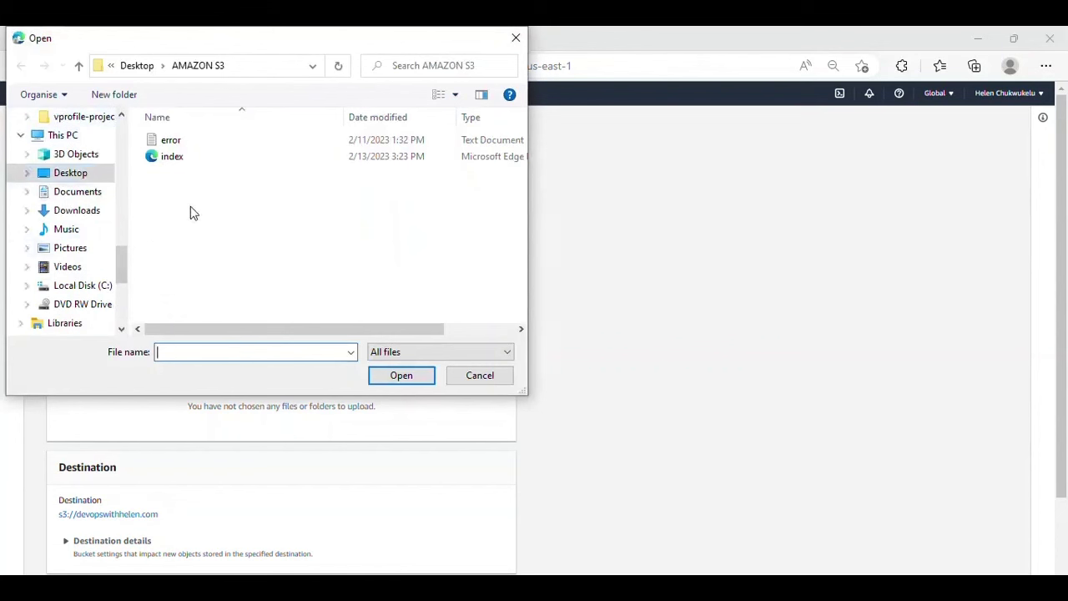
left_click(166, 144)
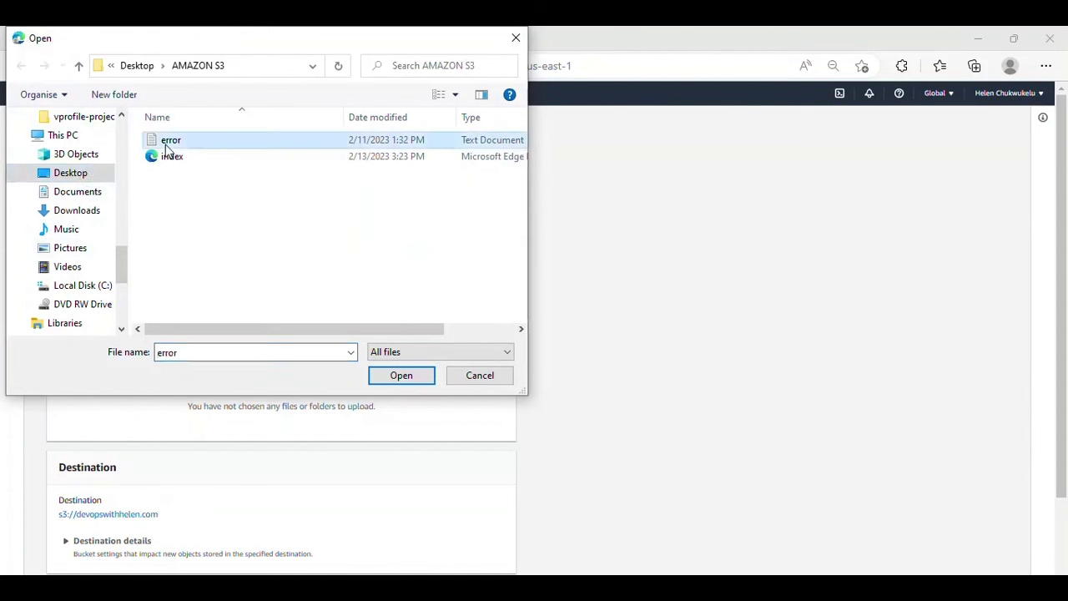
left_click(185, 158, "ctrl")
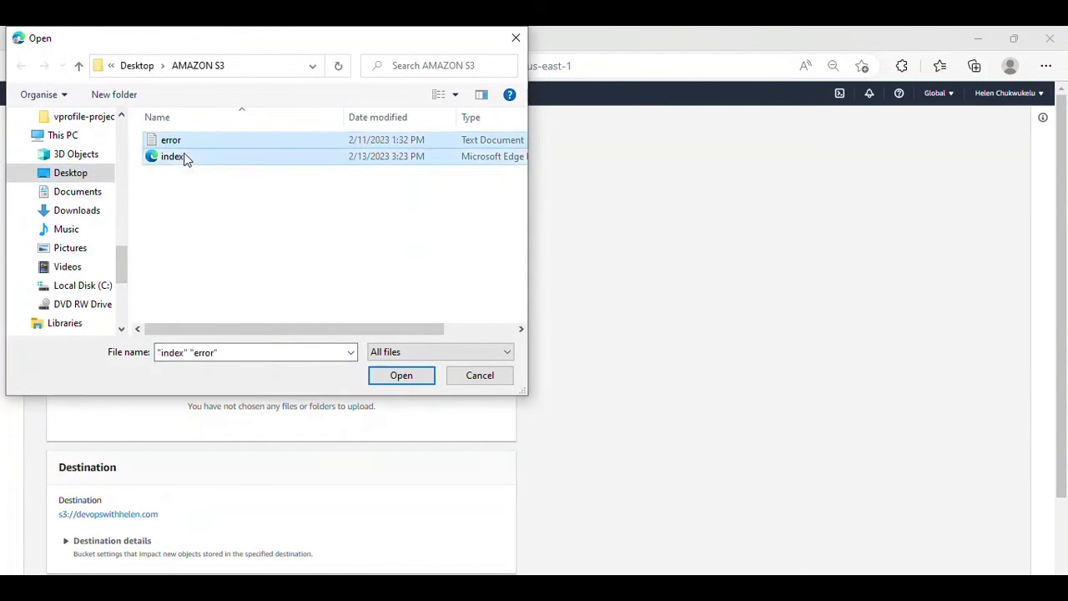
left_click(400, 375)
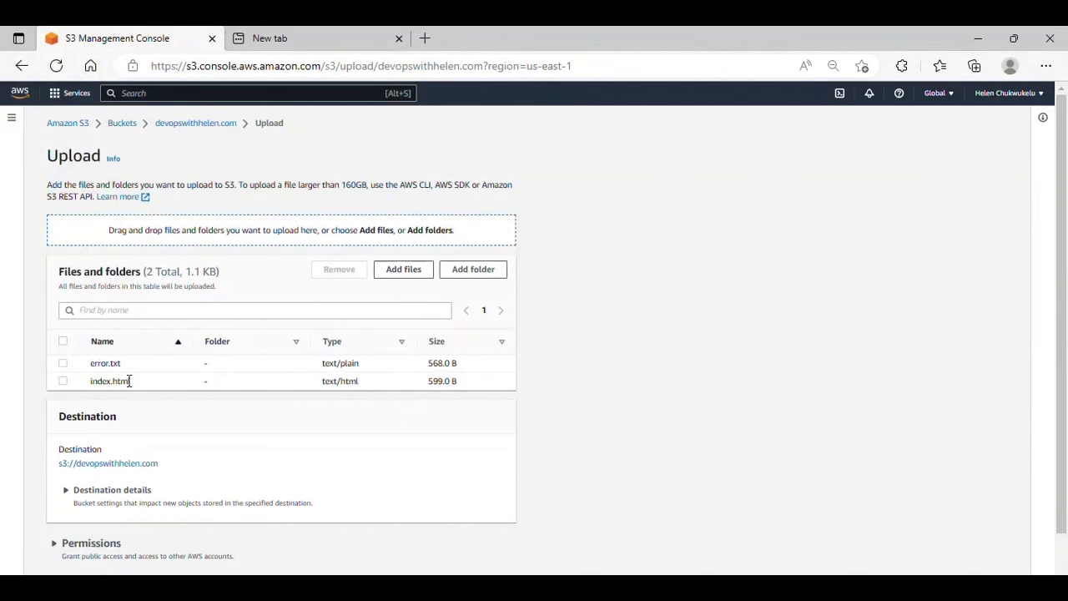
- Upload error.txt and index.html to the bucket and close the upload status page
scroll(1066, 367, "down", 2)
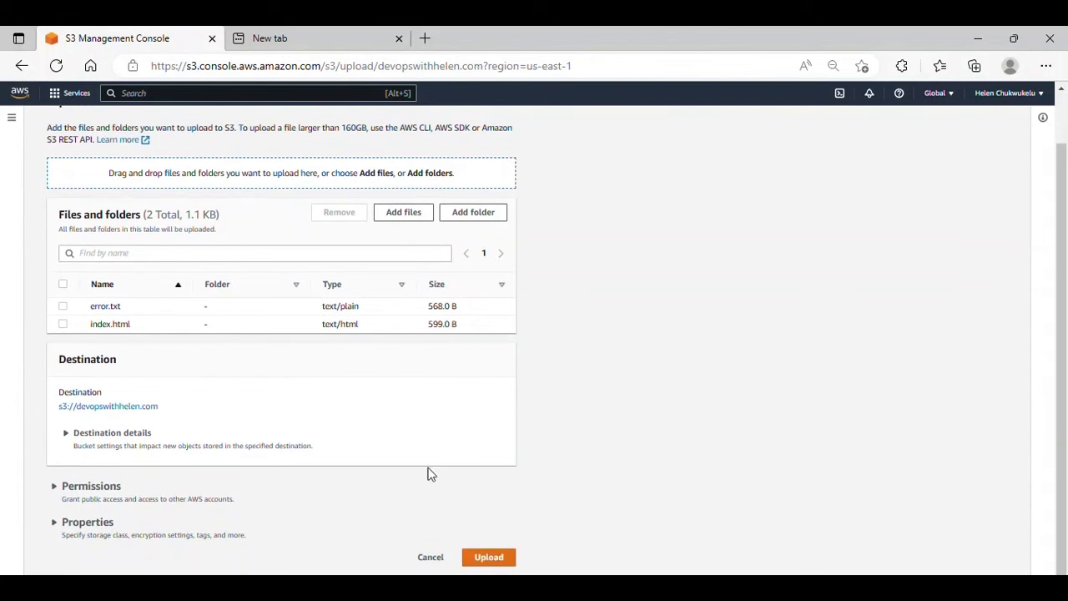
left_click(488, 557)
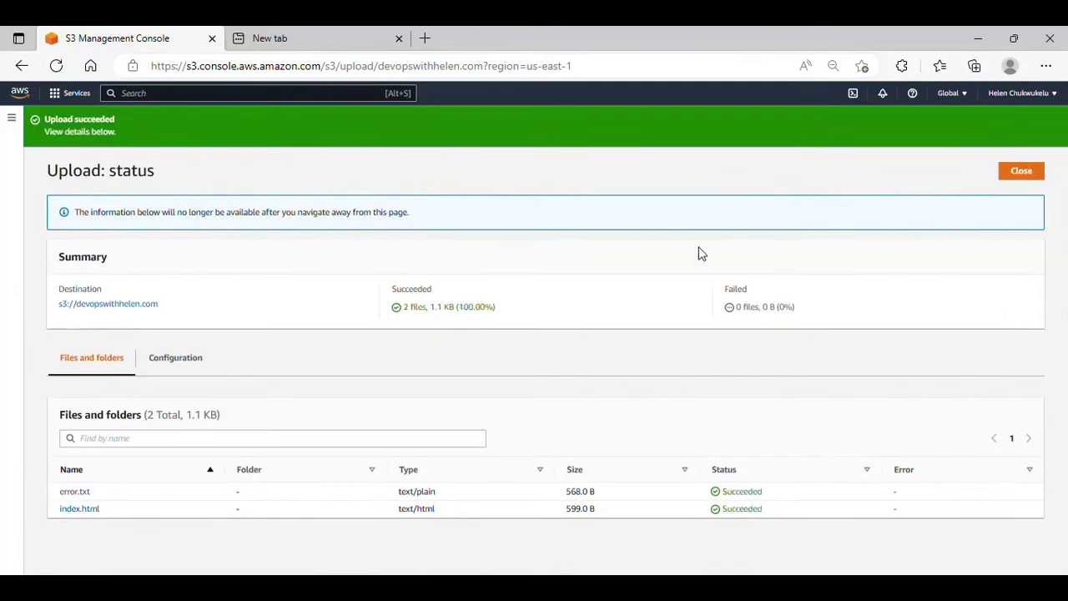
left_click(1015, 178)
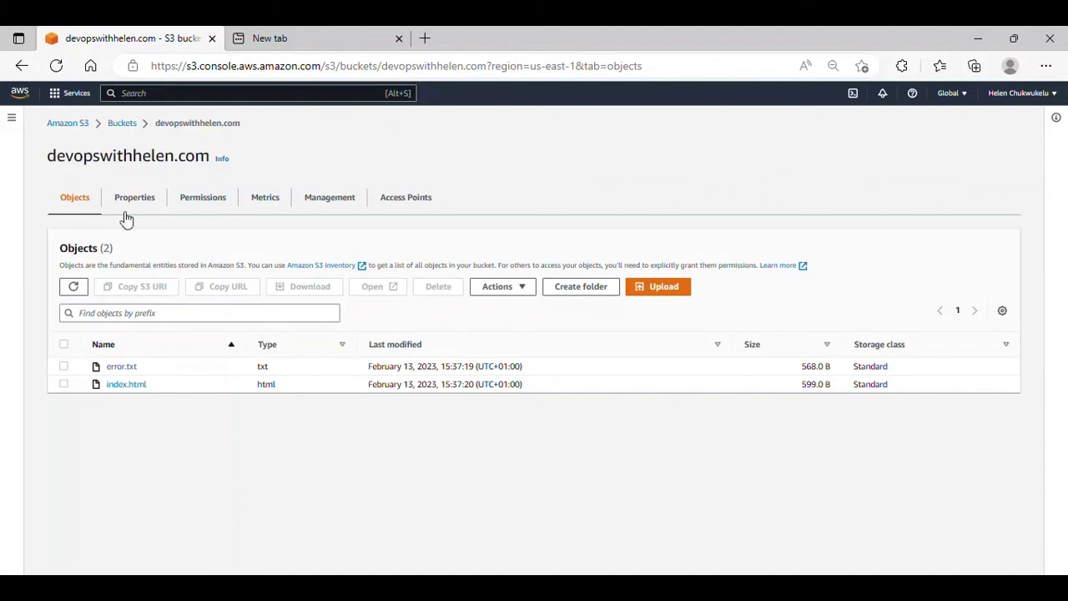
- Open the bucket policy for editing and paste the copied JSON policy allowing s3:GetObject for everyone on arn:aws:s3:::devopswithhelen.com/*
left_click(196, 203)
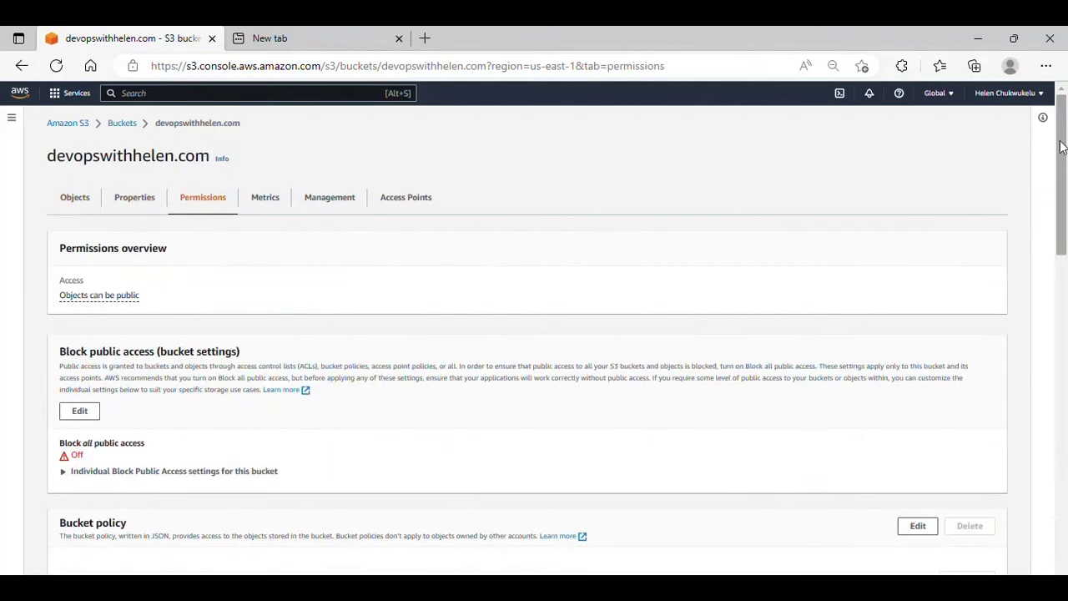
left_click_drag(1063, 140, 1066, 238)
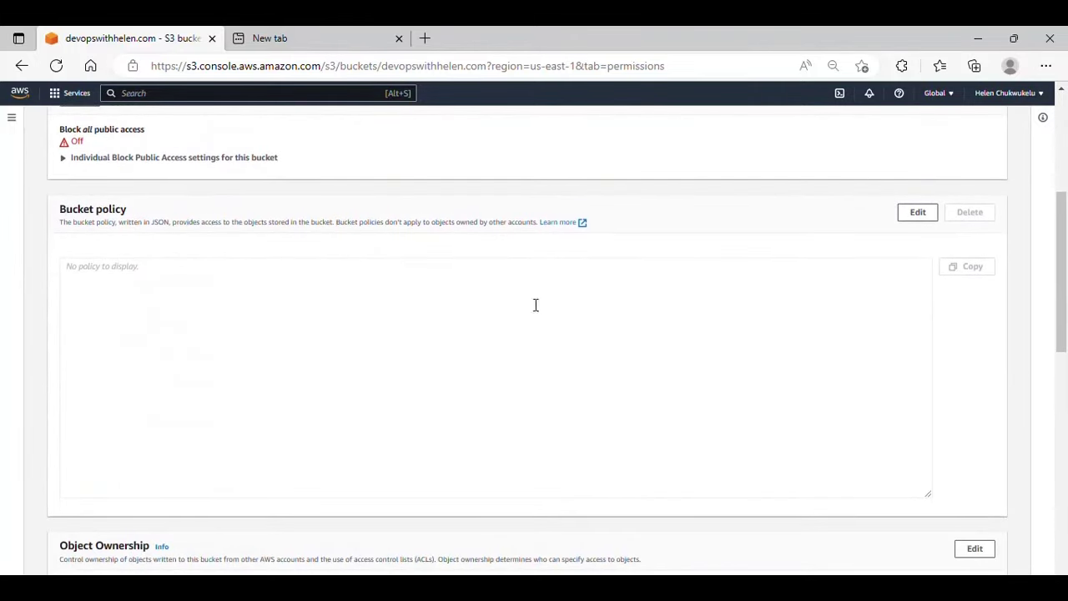
left_click(918, 213)
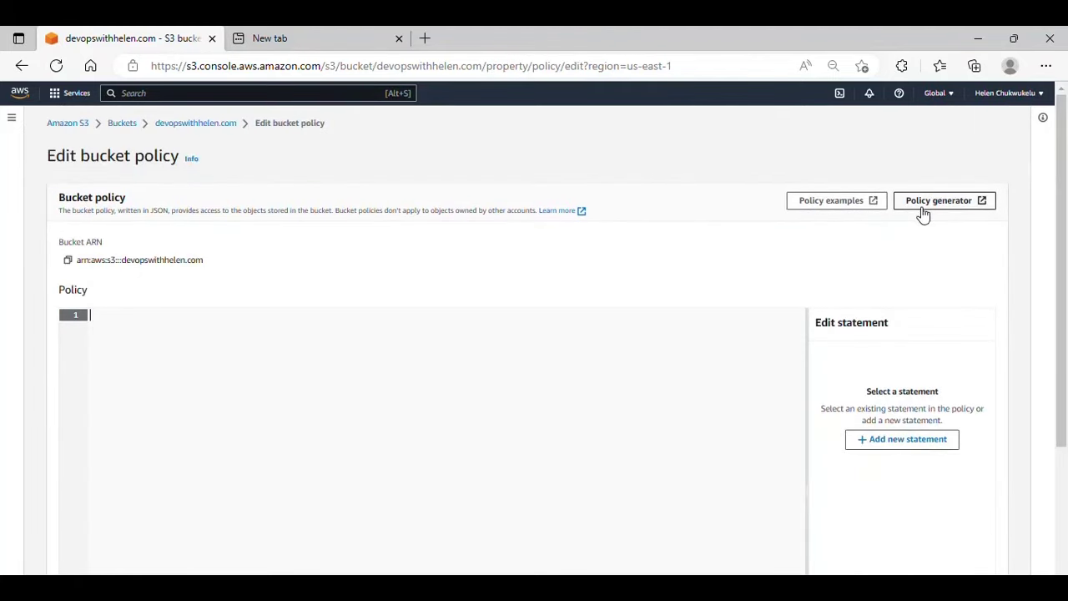
right_click(153, 317)
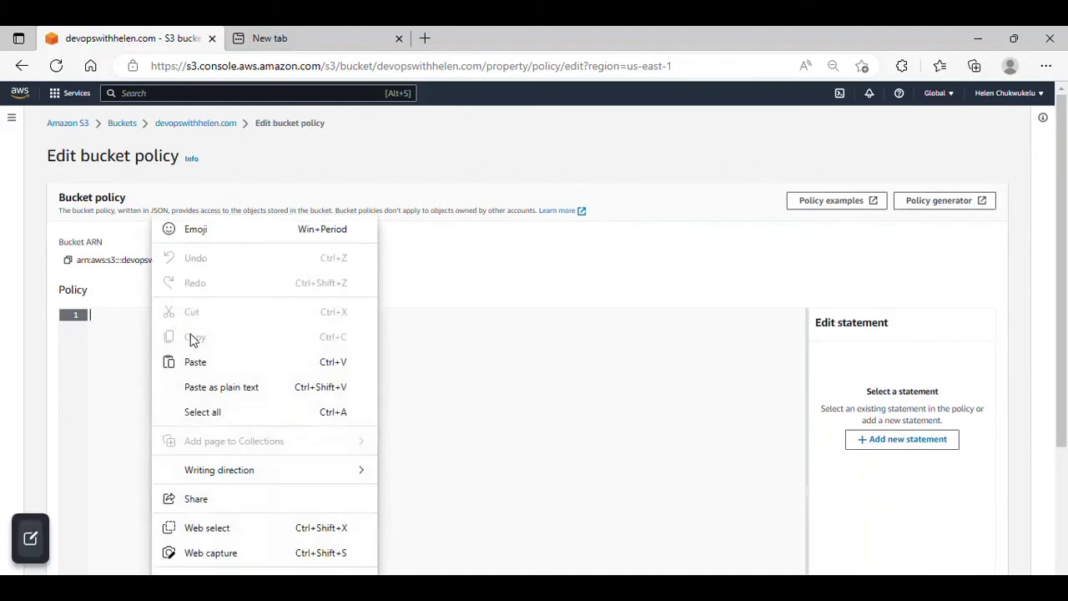
left_click(197, 362)
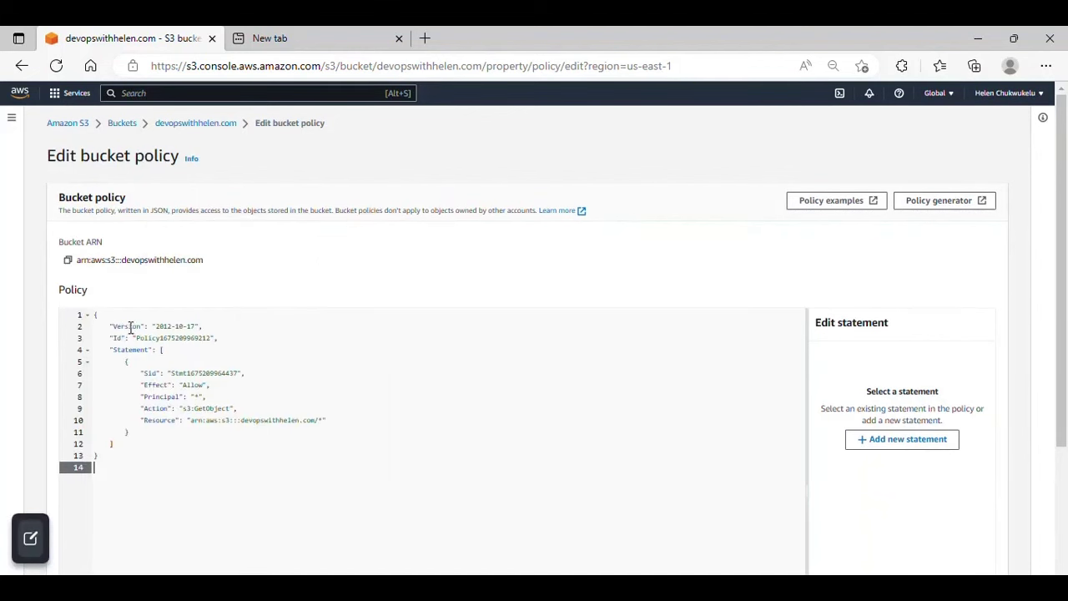
left_click(227, 432)
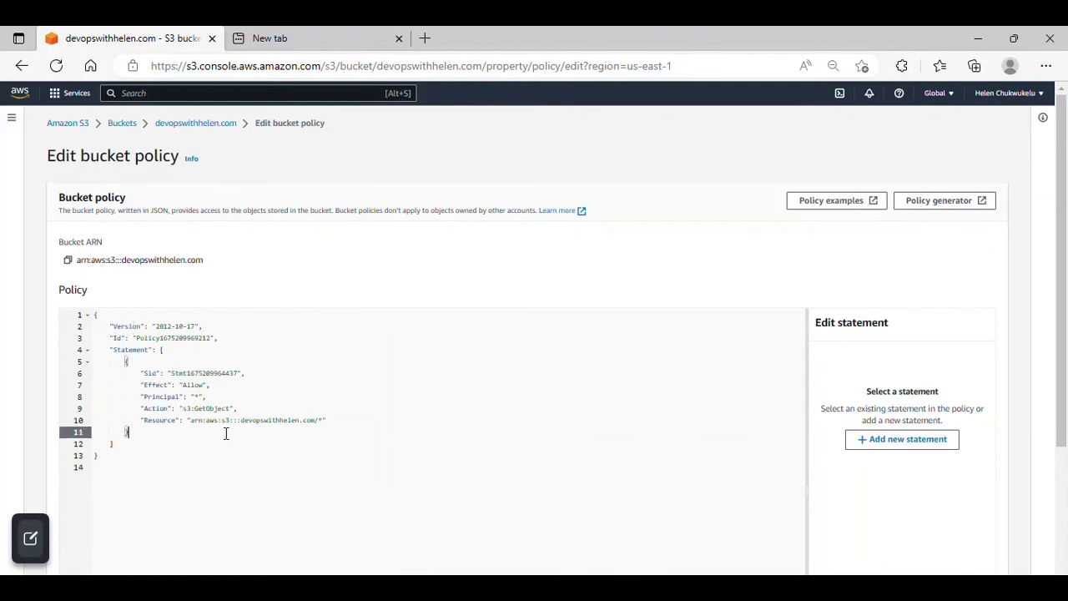
left_click(235, 452)
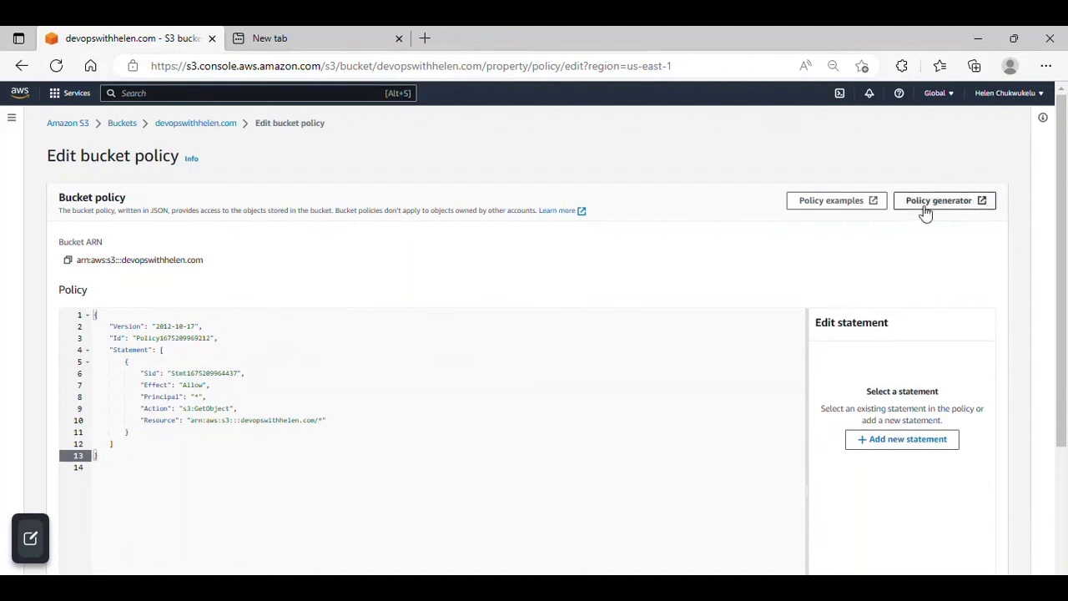
- Duplicate the browser tab that holds the bucket policy editor
right_click(149, 31)
left_click(209, 142)
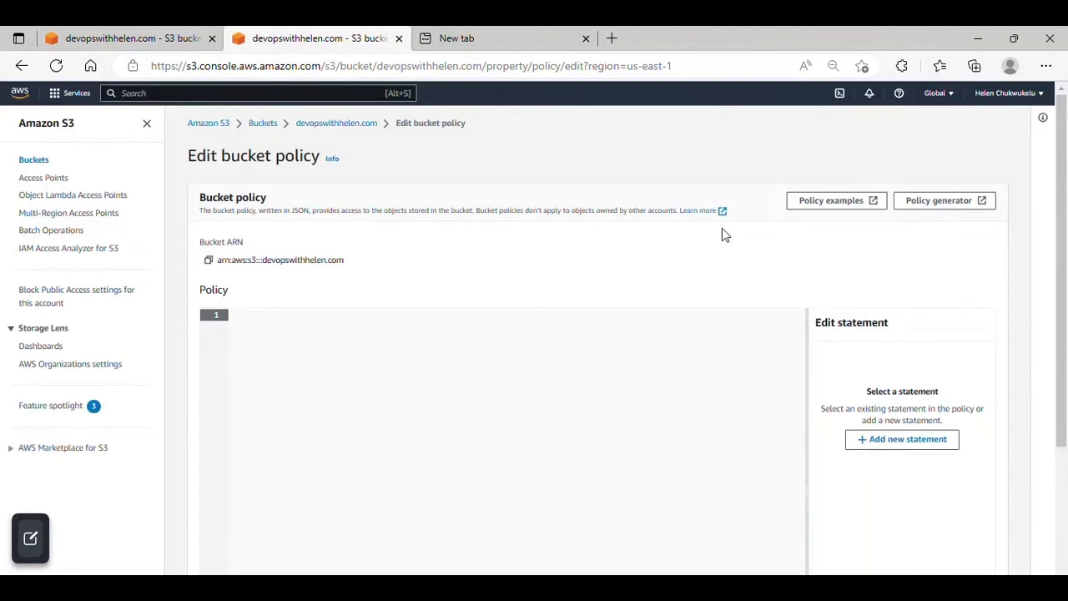
- Open the AWS Policy Generator from the bucket policy editor, and close both it and the duplicate editor tab
left_click(934, 210)
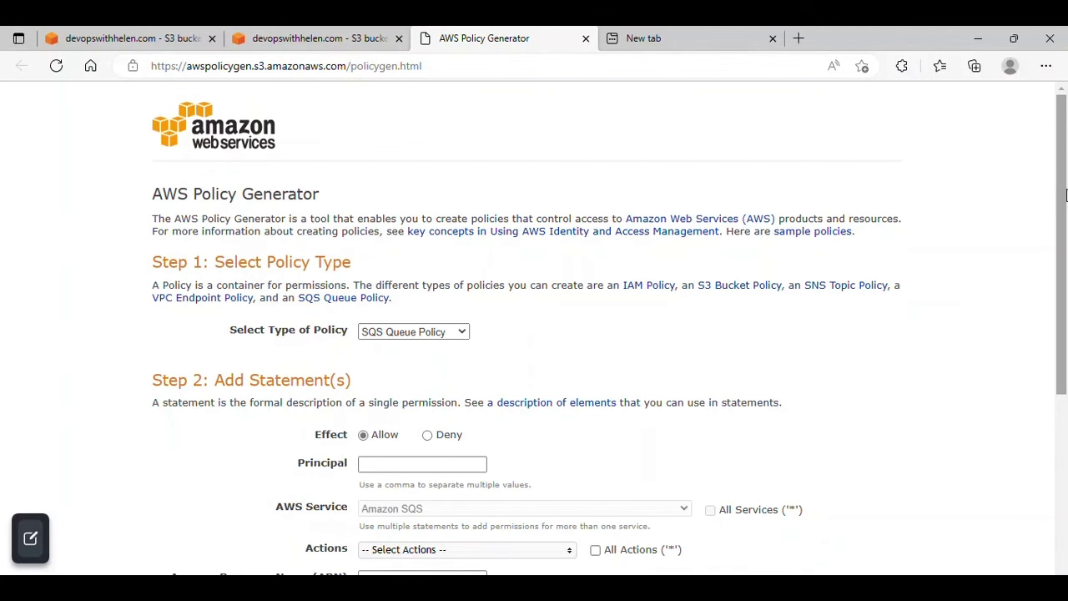
left_click(322, 31)
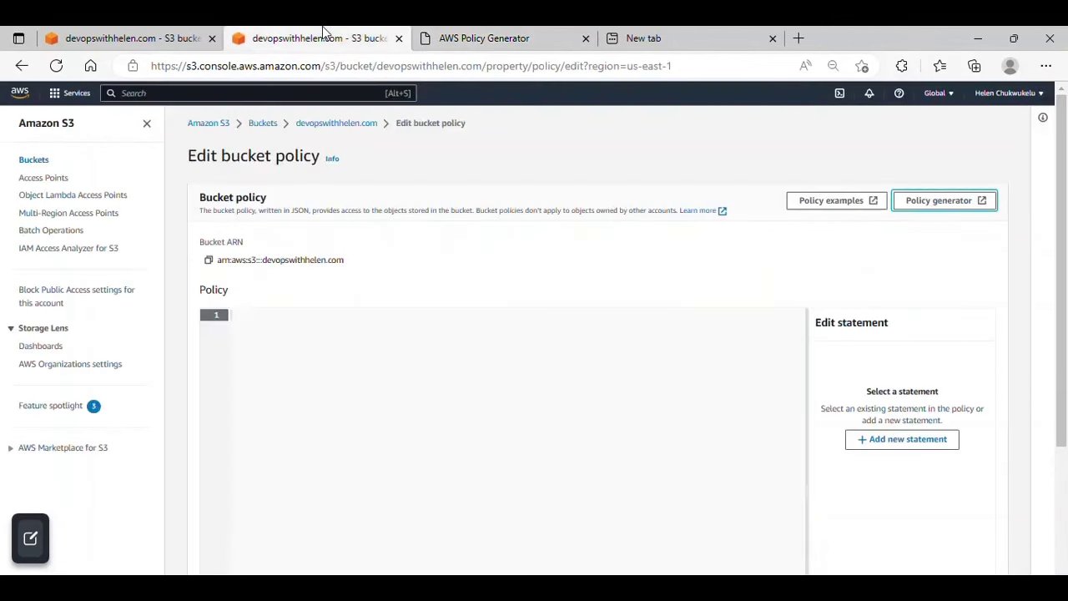
left_click(169, 36)
left_click(298, 34)
left_click(398, 40)
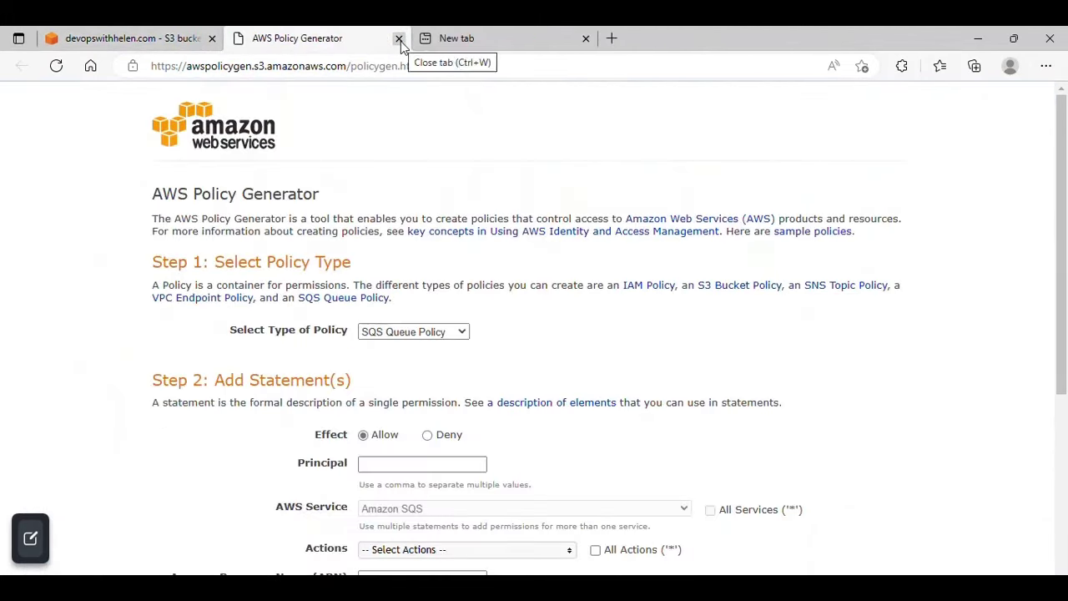
left_click(398, 39)
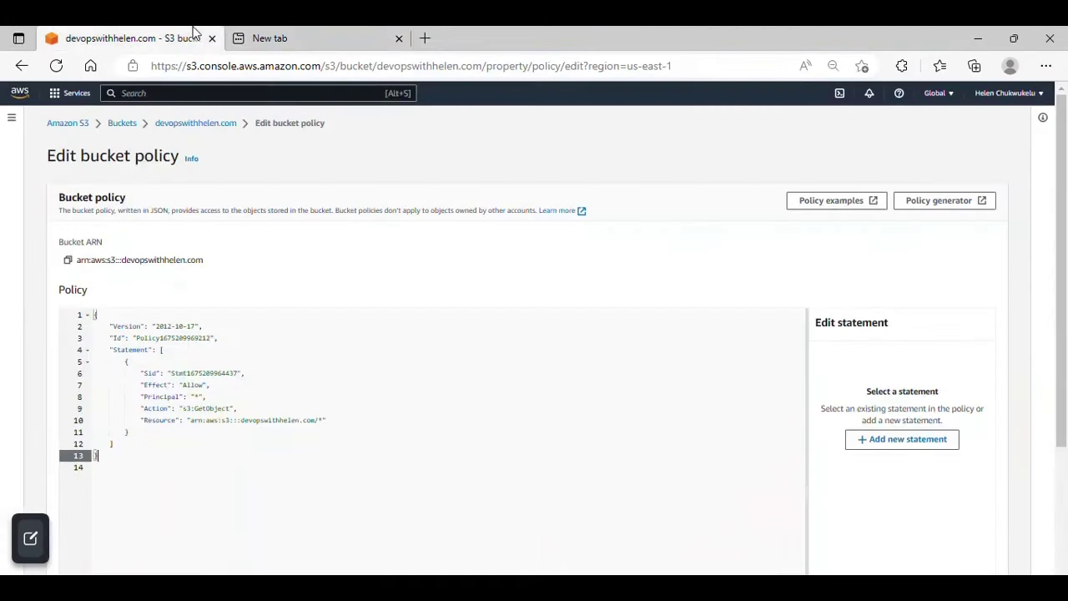
- Review the pasted JSON bucket policy in the original editor tab, from its opening brace to its end
left_click(150, 38)
left_click(496, 431)
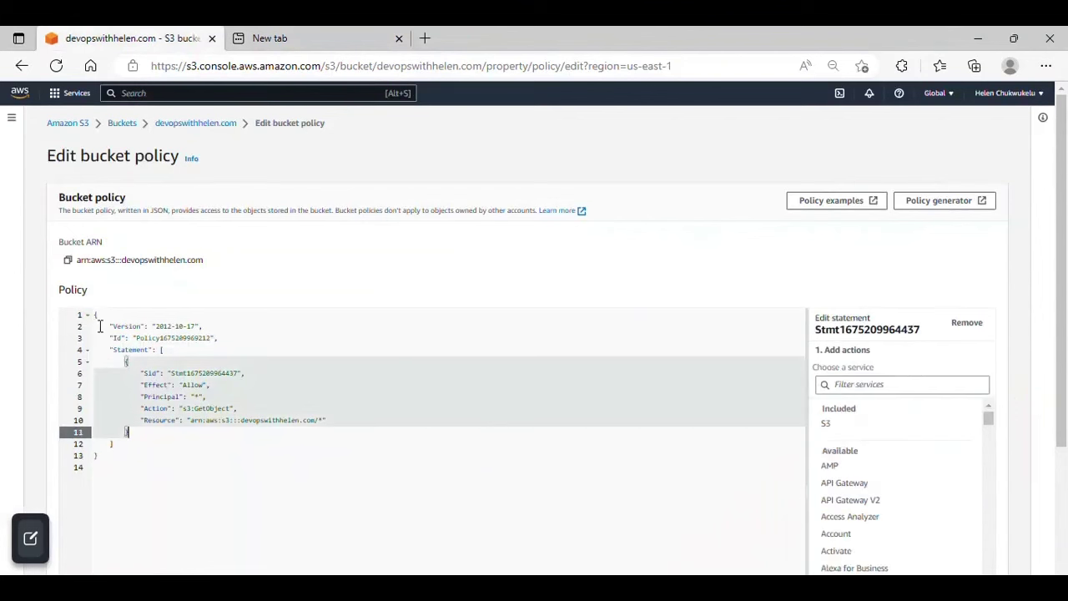
left_click(98, 327)
left_click(95, 316)
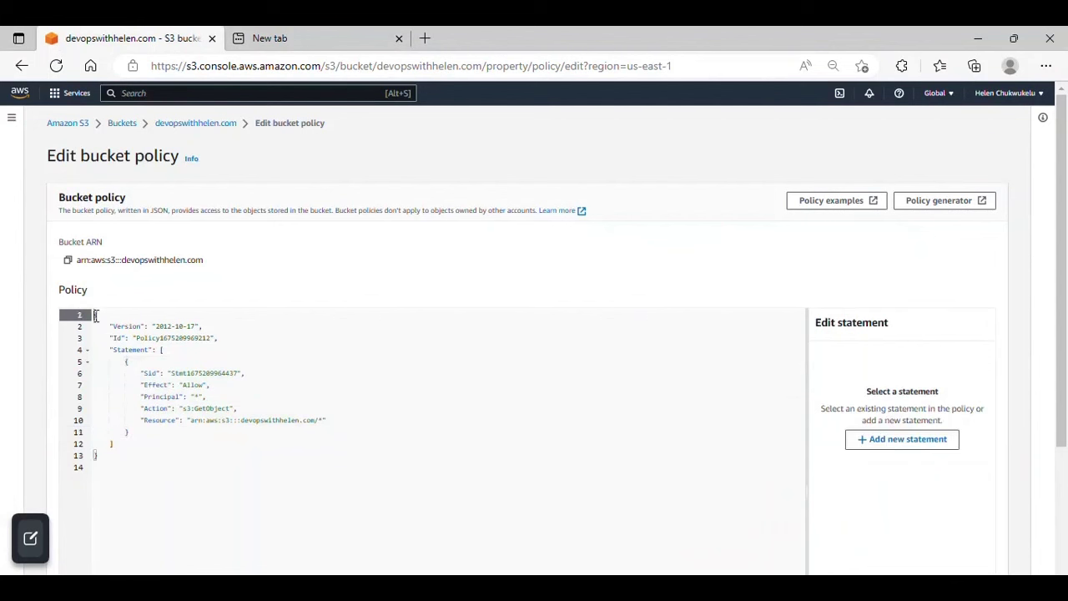
left_click(187, 484)
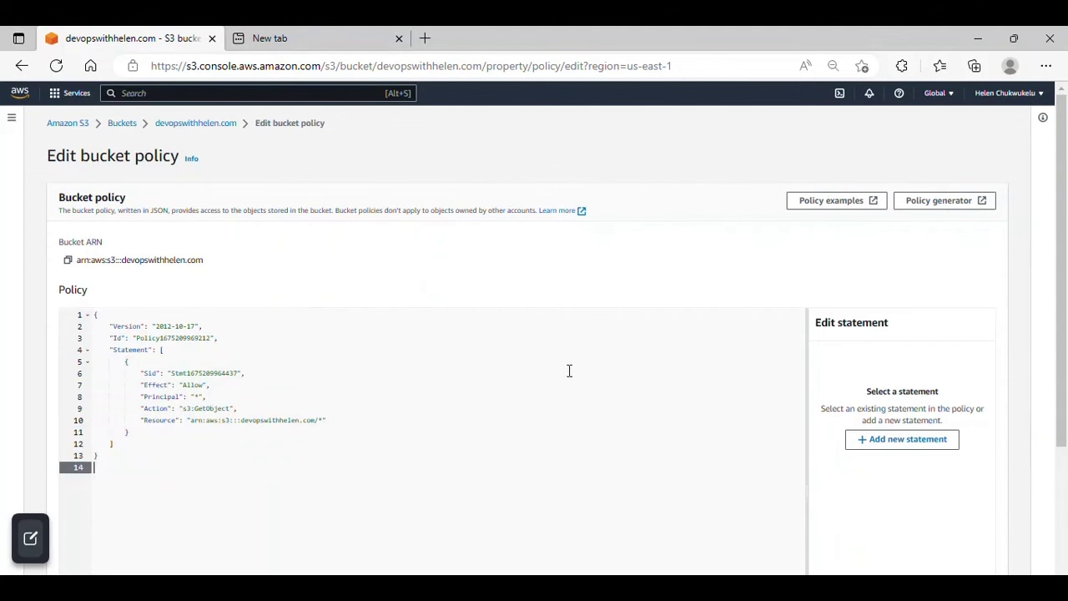
mouse_move(1065, 268)
left_mouse_down()
mouse_move(1066, 397)
mouse_move(1065, 284)
left_mouse_up()
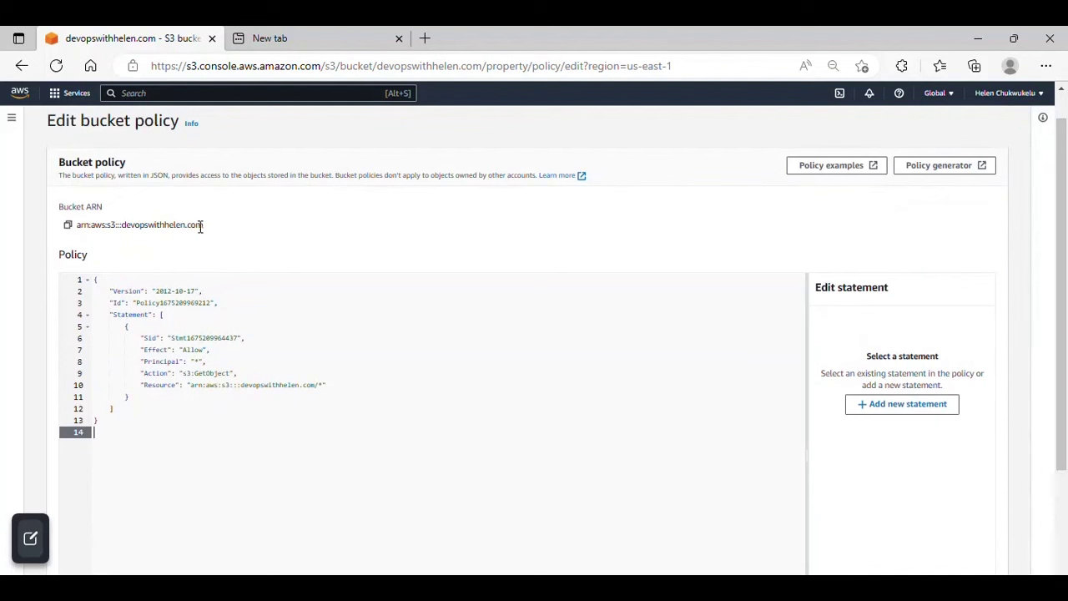
- Copy the bucket ARN and replace the ARN before /* in the policy's Resource value with arn:aws:s3:::devopswithhelen.com
left_click(69, 225)
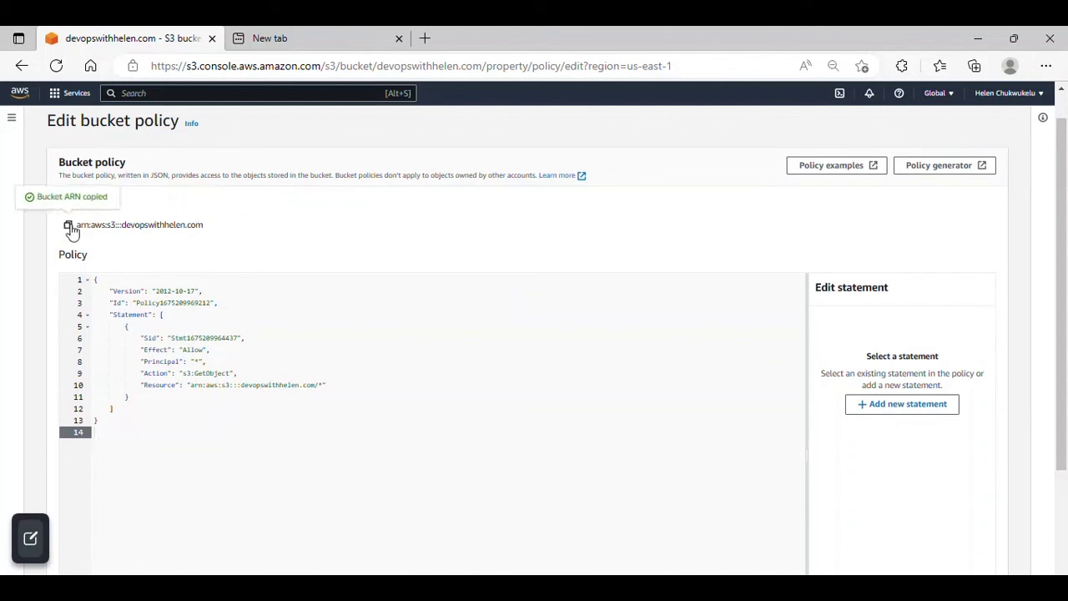
left_click(318, 385)
type("*")
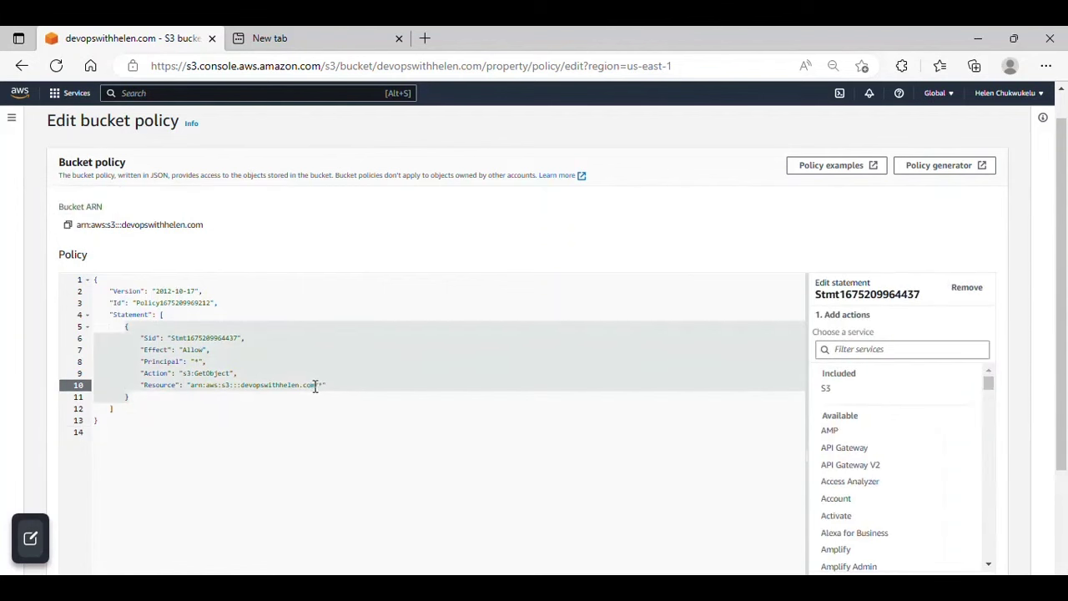
key("Left")
key("Left")
key("BackSpace")
key("BackSpace")
key("BackSpace")
key("BackSpace")
key("BackSpace")
key("BackSpace")
key("BackSpace")
key("BackSpace")
key("BackSpace")
key("BackSpace")
key("BackSpace")
key("BackSpace")
key("BackSpace")
key("BackSpace")
key("BackSpace")
key("BackSpace")
key("BackSpace")
key("BackSpace")
key("BackSpace")
key("BackSpace")
key("BackSpace")
key("BackSpace")
key("BackSpace")
key("BackSpace")
key("BackSpace")
key("BackSpace")
key("BackSpace")
key("BackSpace")
key("BackSpace")
key("BackSpace")
key("BackSpace")
right_click(191, 385)
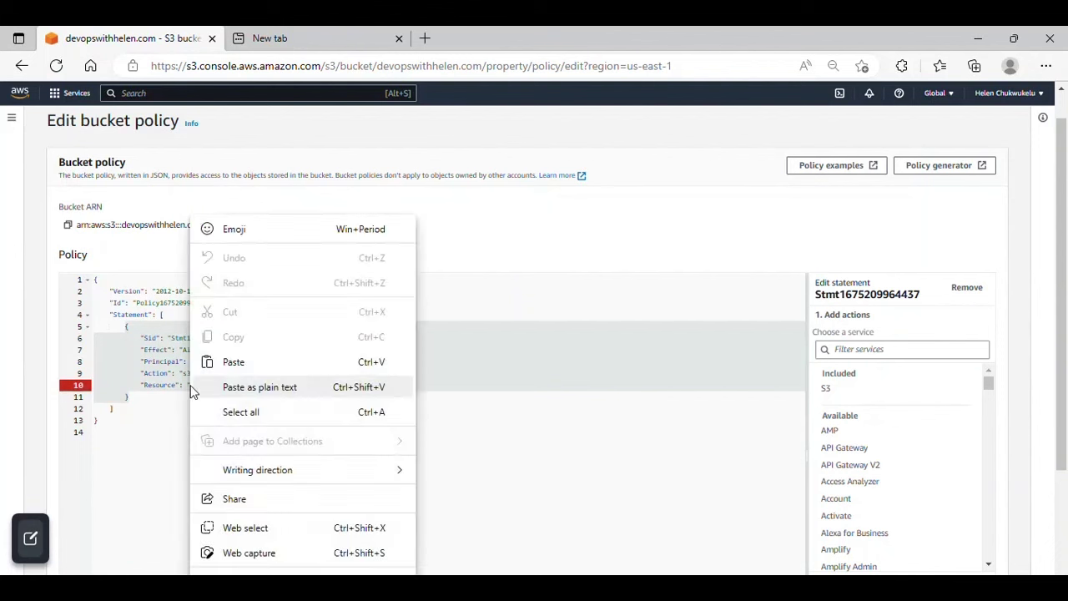
left_click(242, 361)
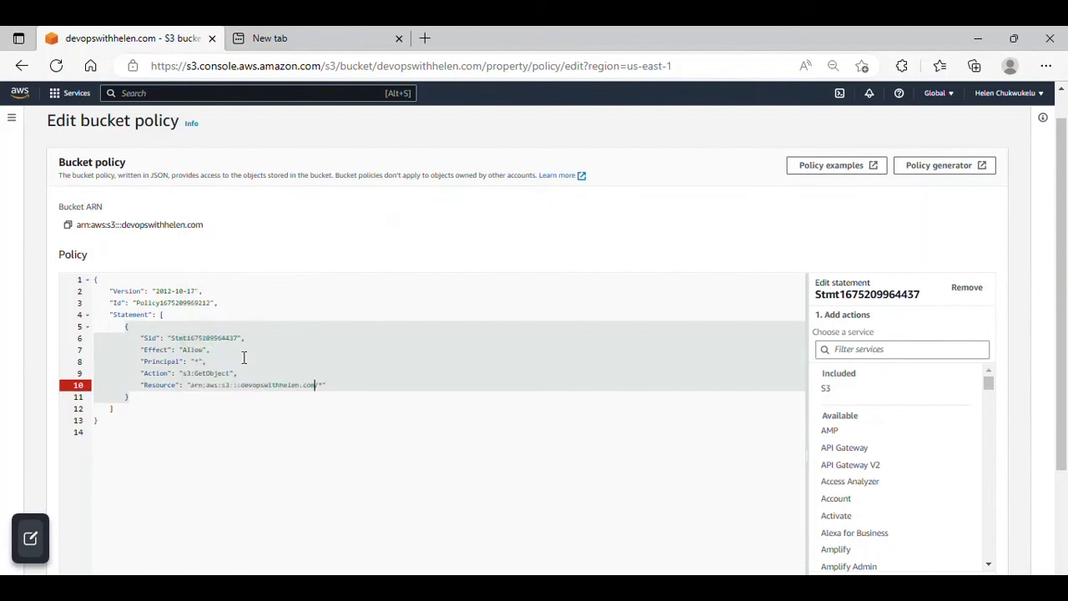
- Check the /* ending of the Resource line and save the bucket policy
left_click(253, 436)
left_click(490, 385)
scroll(1065, 346, "down", 2)
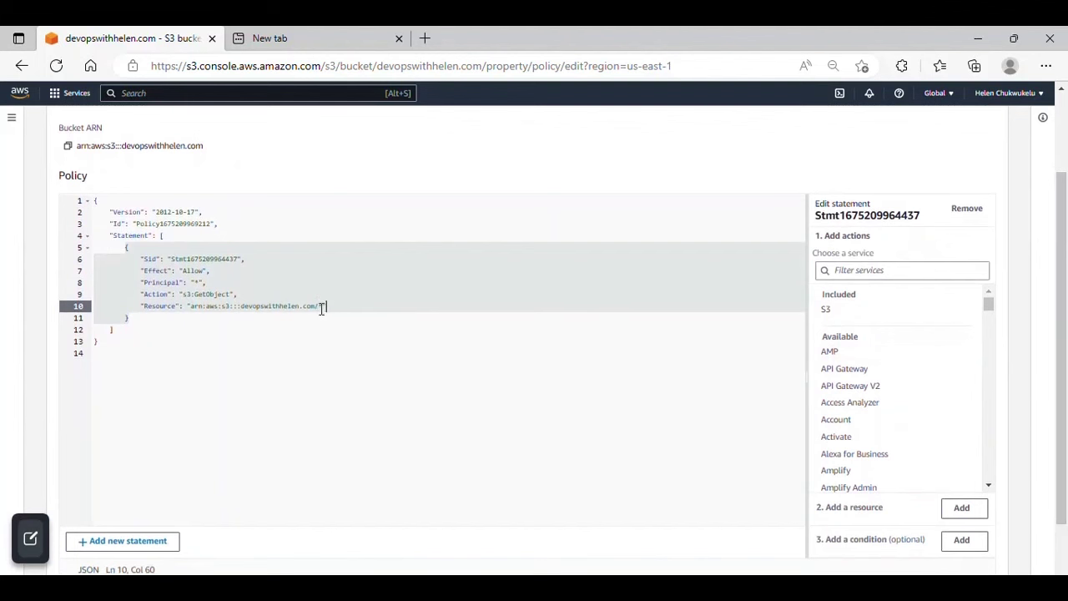
left_click(318, 306)
scroll(1065, 508, "down", 2)
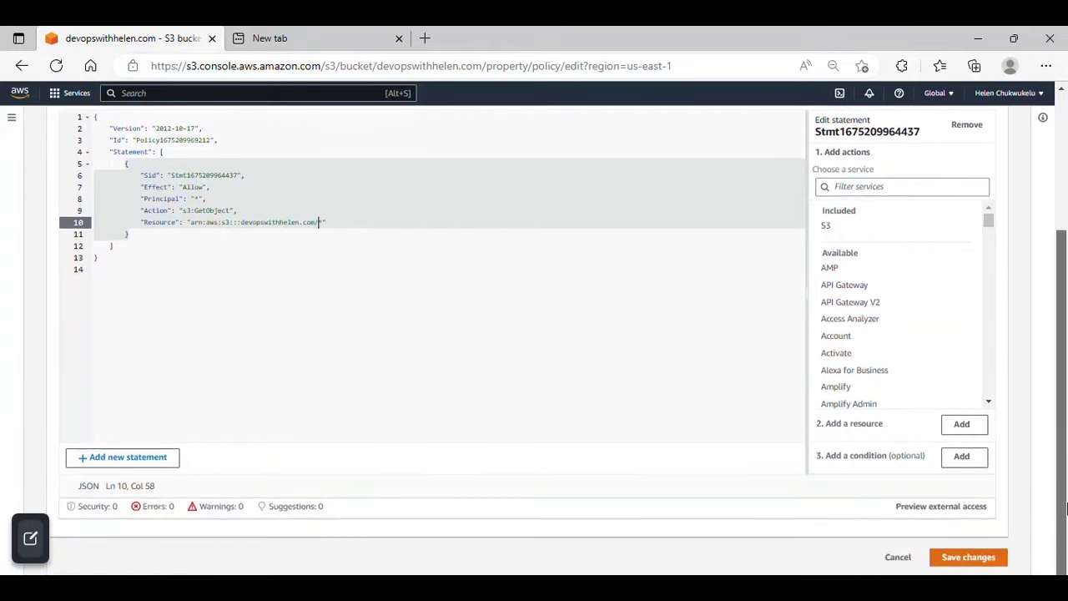
left_click(976, 558)
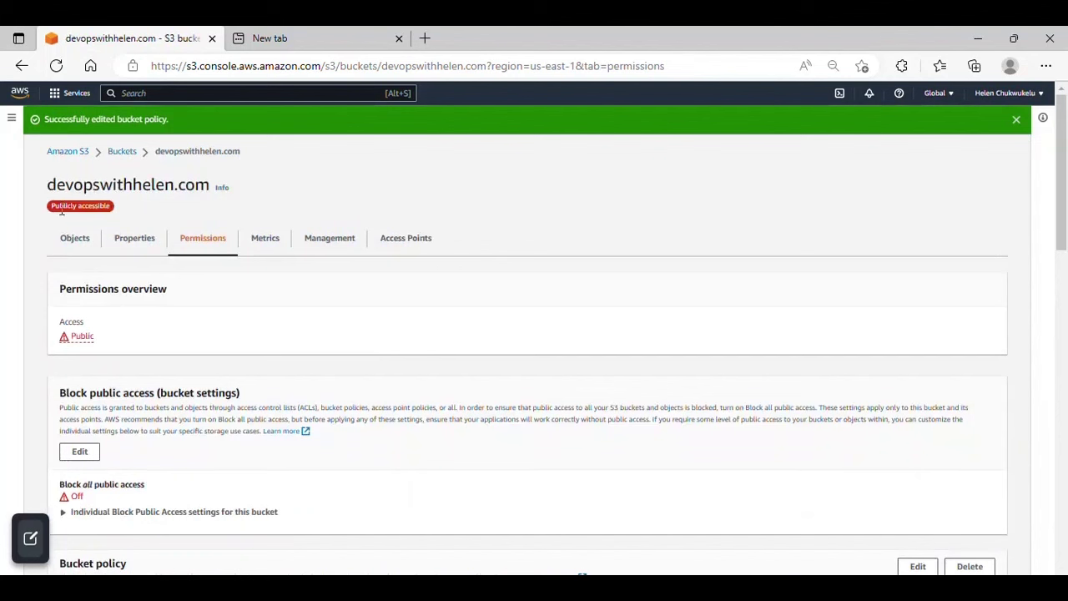
- Check the bucket's public accessibility label and reopen devopswithhelen.com from the bucket list
left_click_drag(56, 212, 122, 215)
left_click(124, 215)
mouse_move(1062, 221)
left_mouse_down()
mouse_move(1065, 281)
mouse_move(1064, 221)
left_mouse_up()
left_click(138, 241)
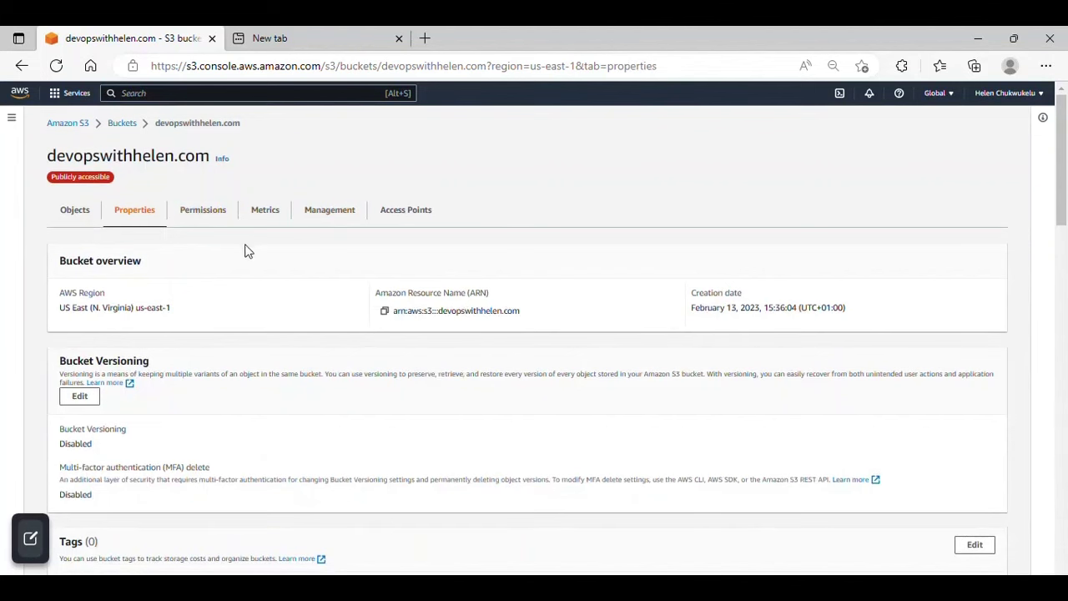
left_click(124, 125)
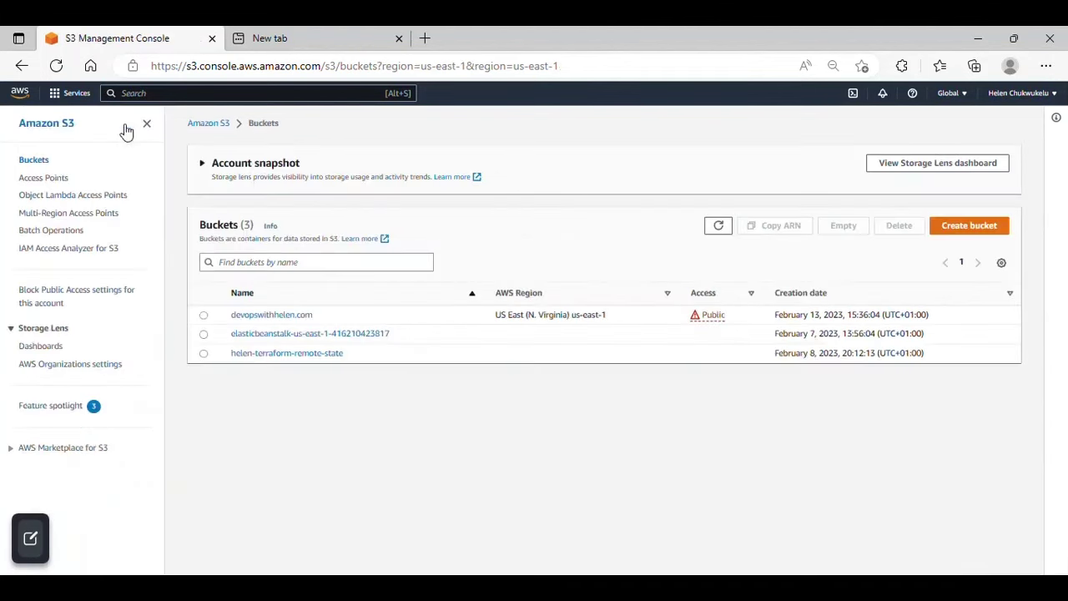
left_click(285, 317)
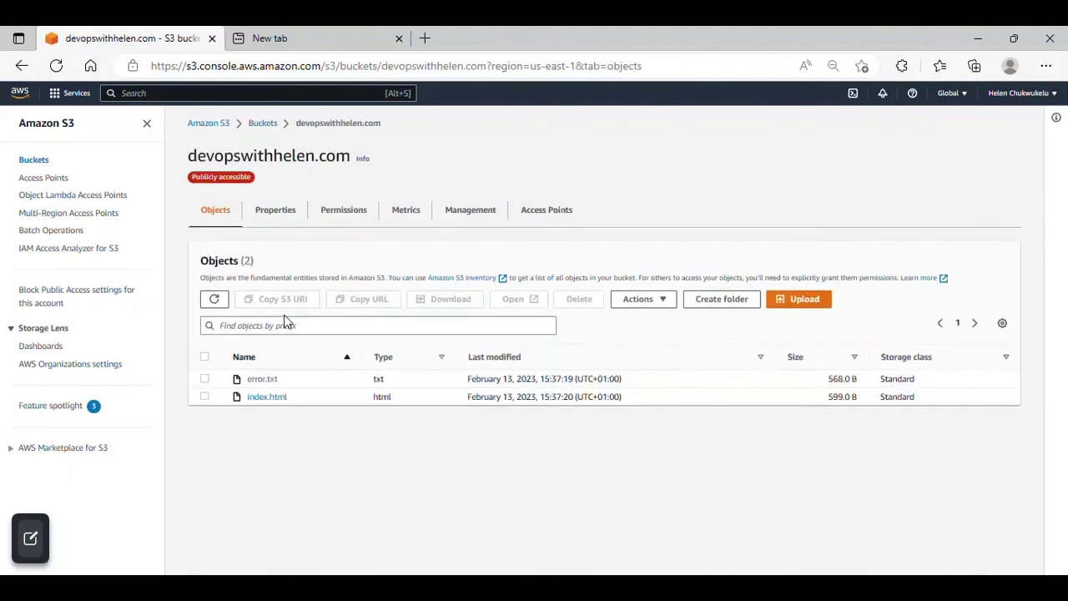
- Open the static website hosting settings in the bucket's properties for editing and set hosting to Enable
left_click(274, 220)
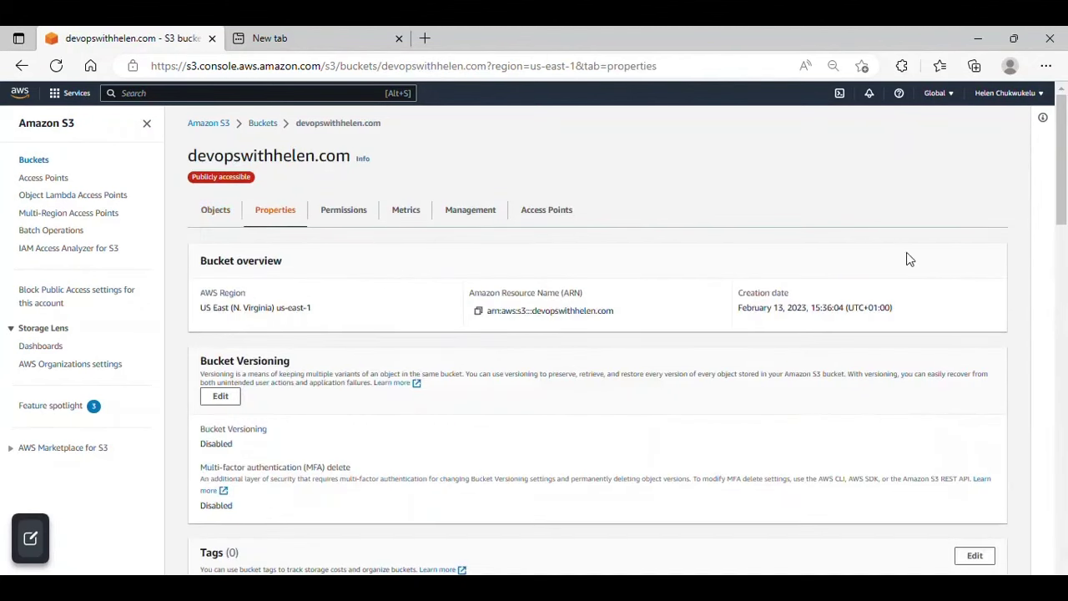
left_click_drag(1061, 203, 1065, 564)
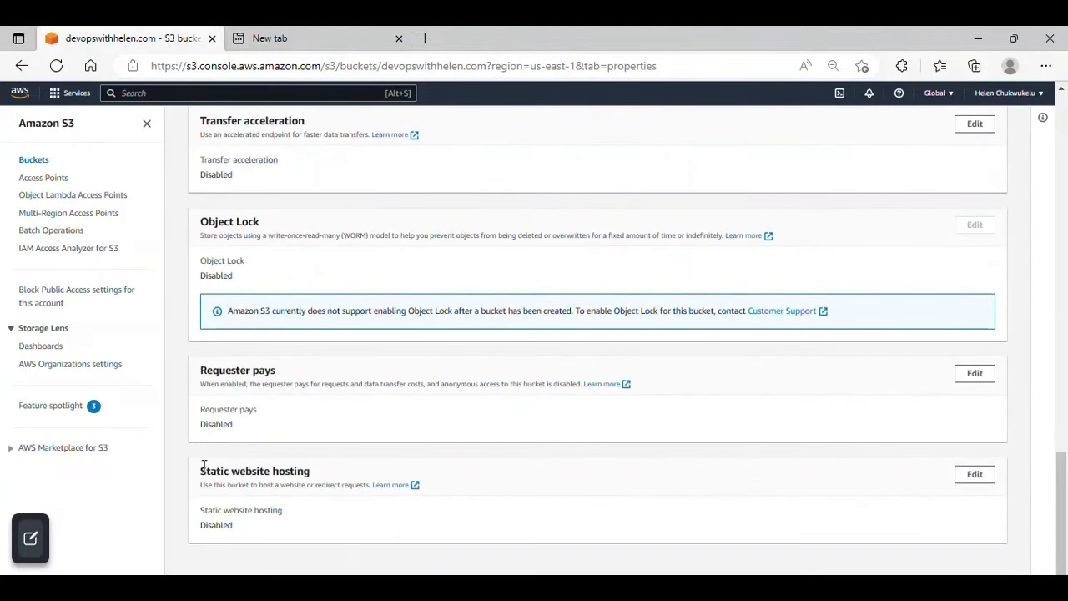
left_click_drag(201, 471, 340, 470)
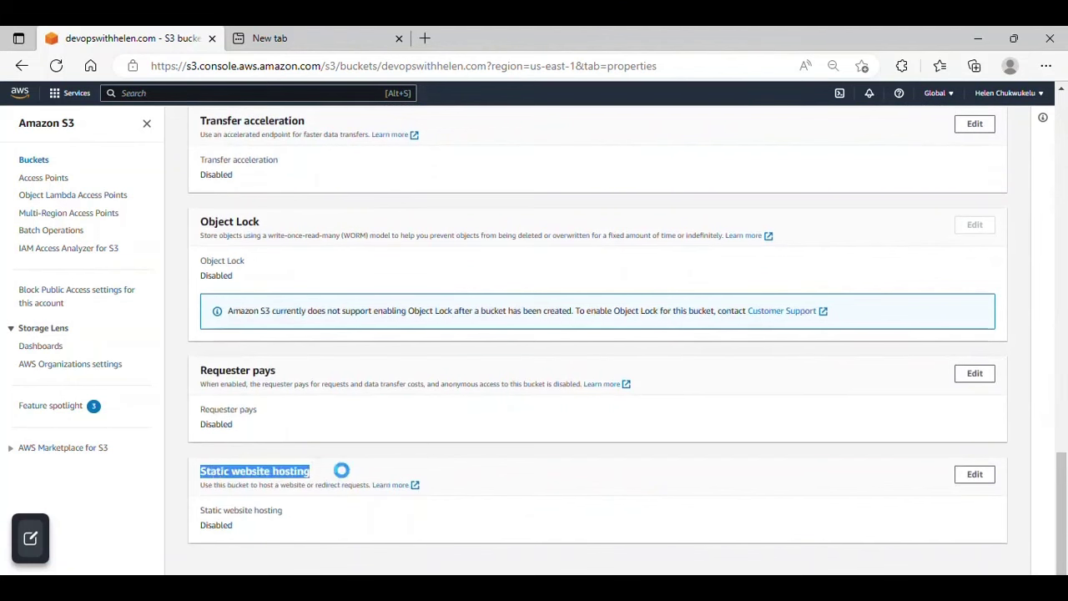
left_click(341, 470)
left_click(972, 476)
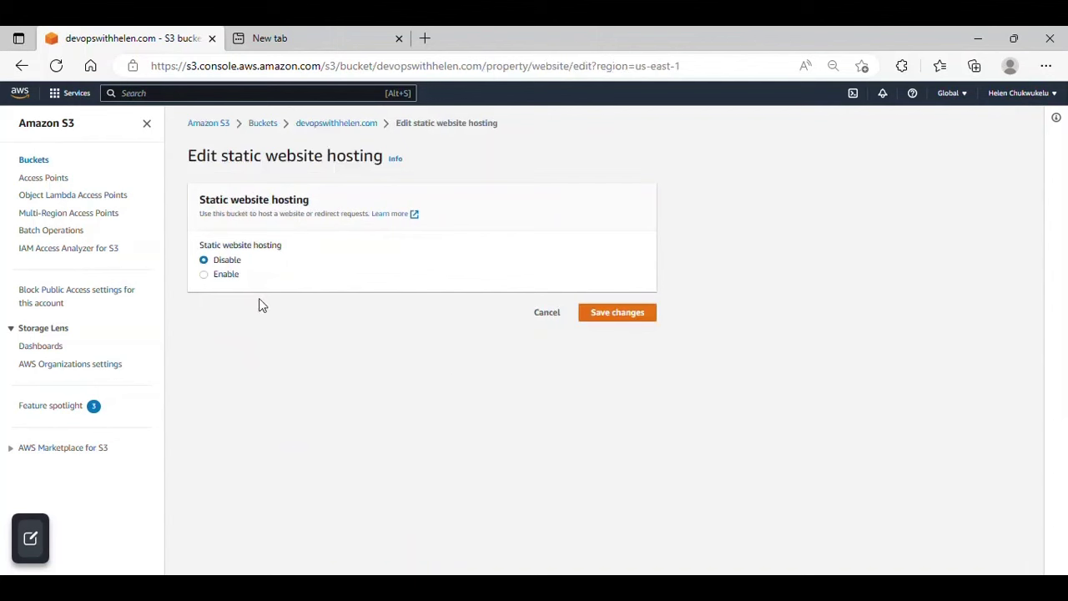
left_click(204, 275)
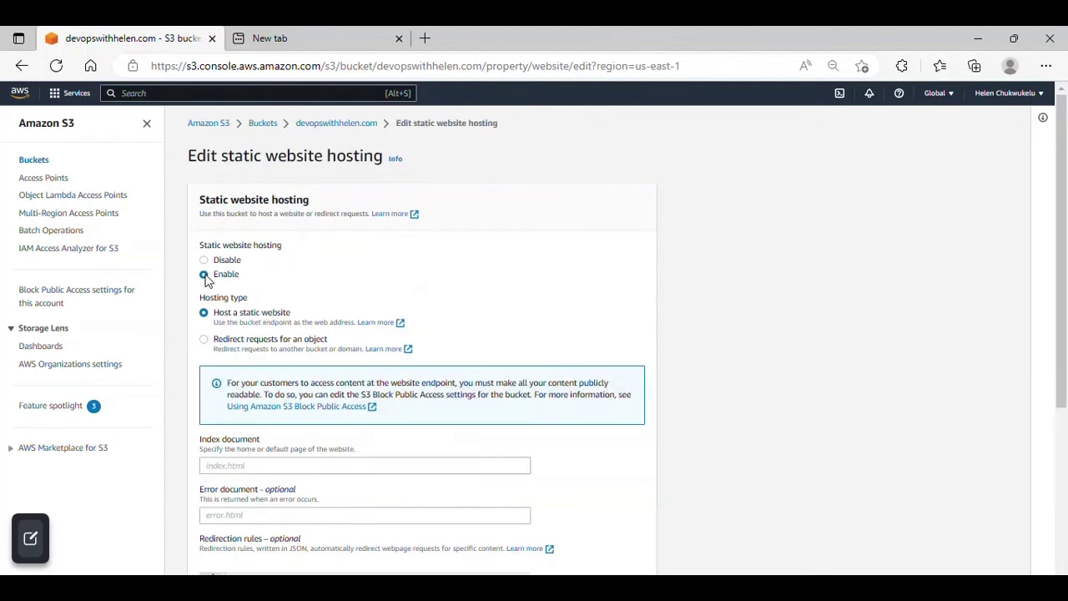
- Set the index document to index.html and the error document to error.html, and save the static website hosting settings
left_click_drag(1056, 195, 1067, 280)
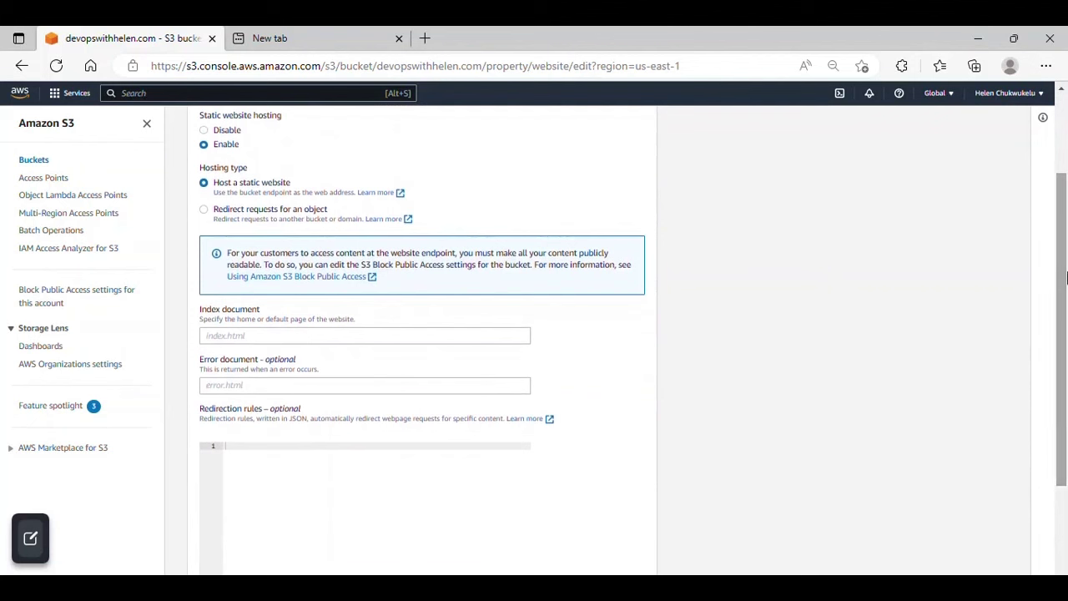
left_click(218, 337)
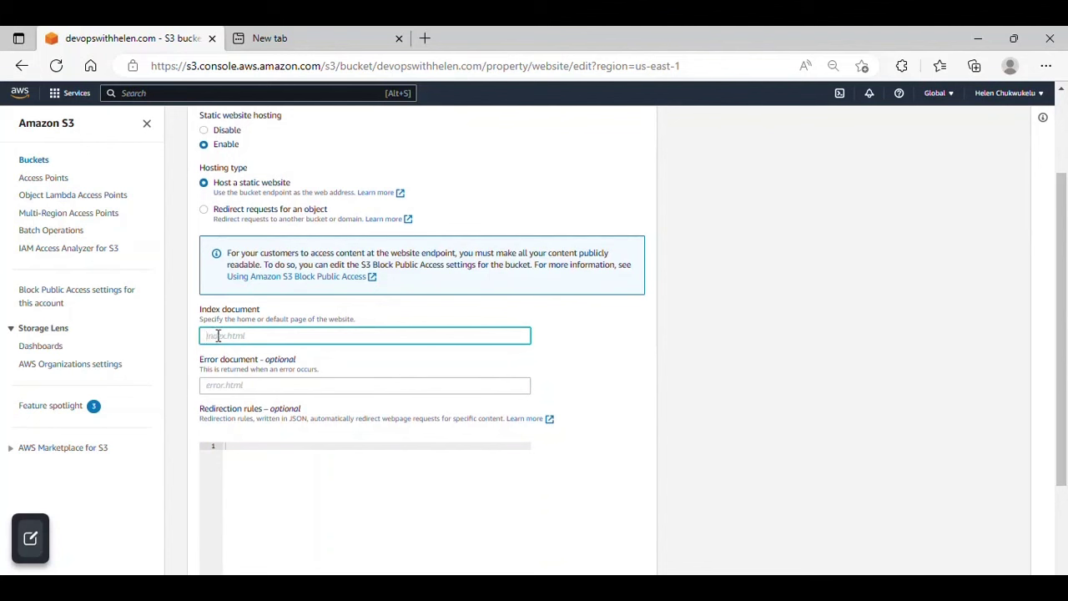
type("index.html")
left_click(243, 385)
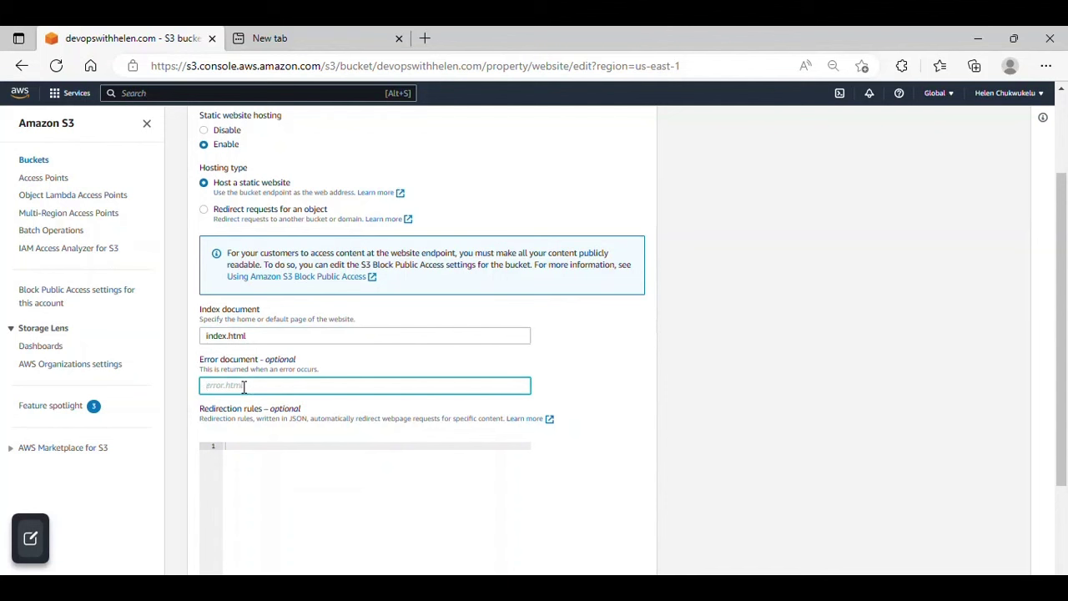
type("error.html")
left_click_drag(1063, 341, 1066, 441)
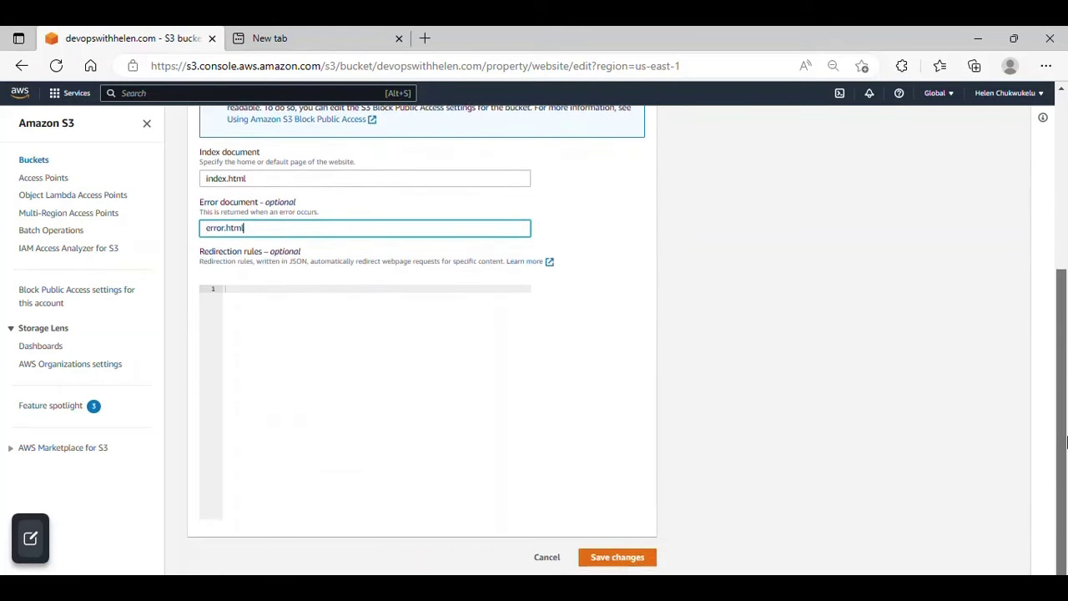
left_click(613, 557)
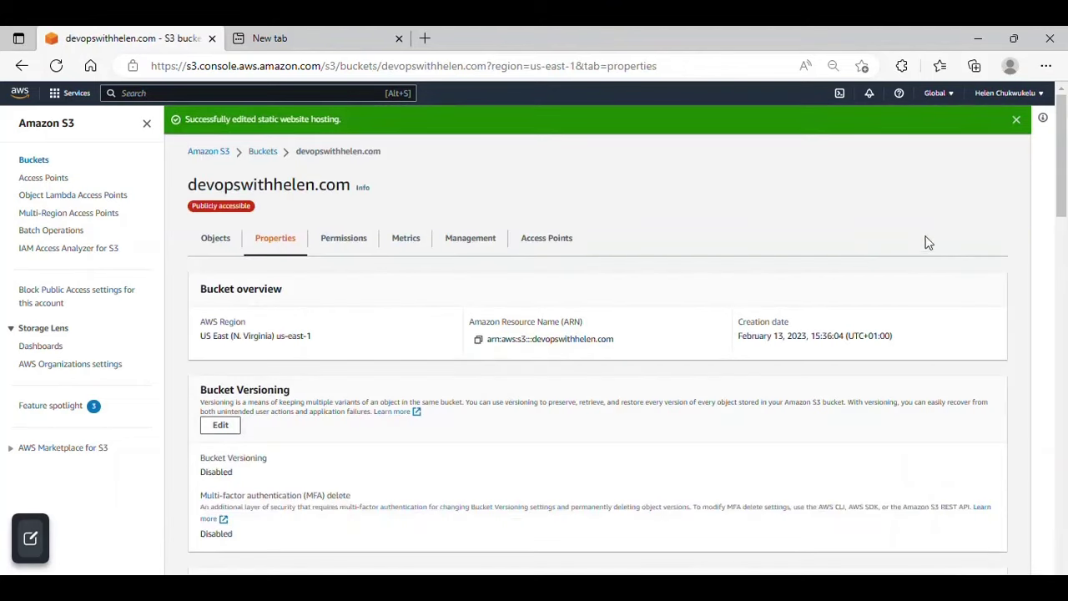
- Copy the bucket website endpoint from the static website hosting section and open it in the empty browser tab
left_click_drag(1060, 163, 1065, 519)
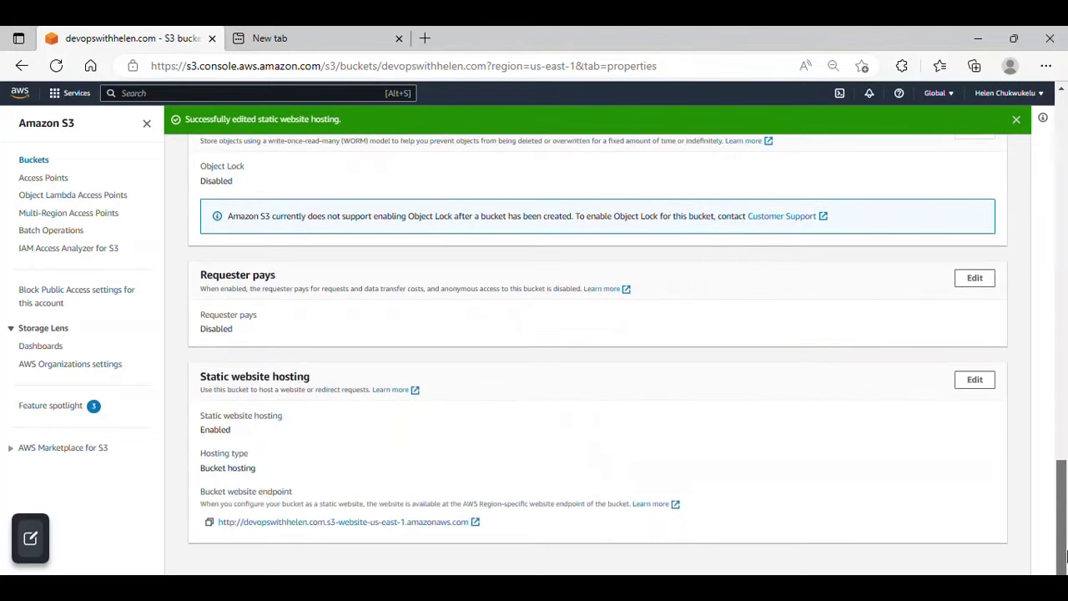
left_click(209, 523)
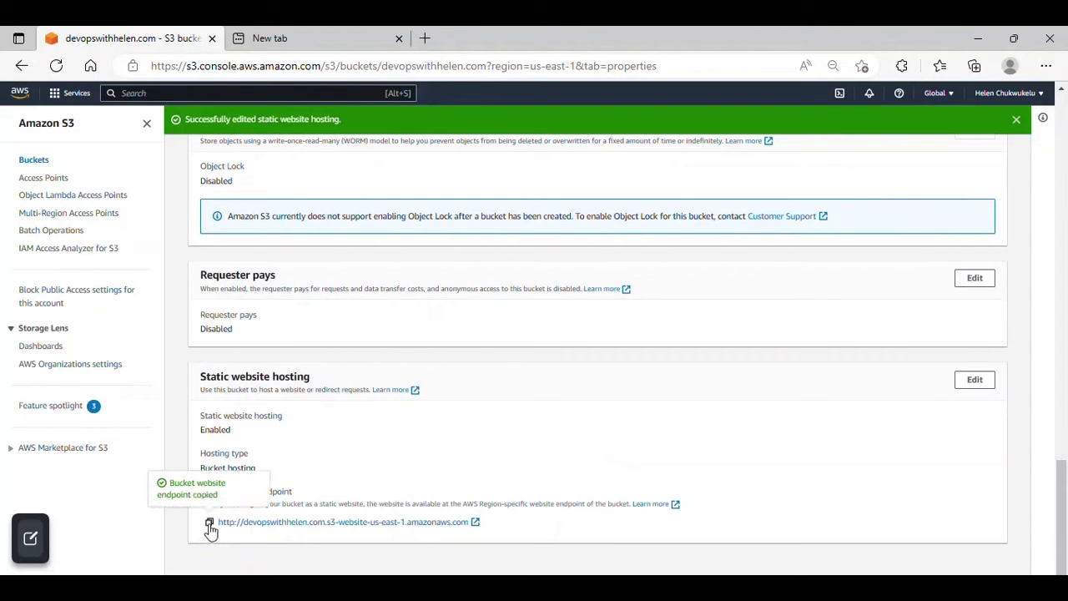
left_click(337, 38)
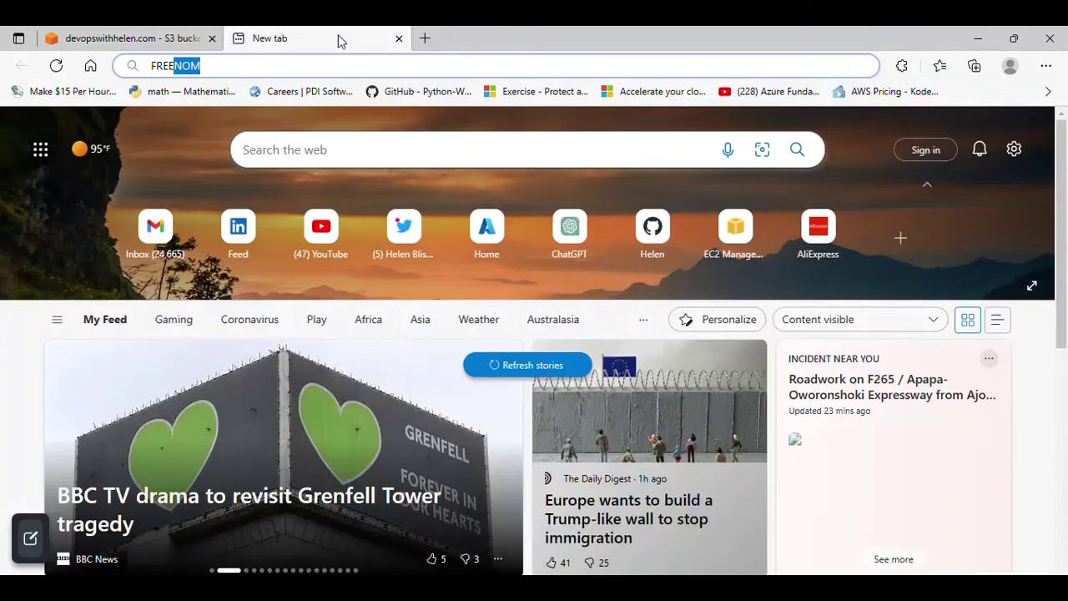
type("FREE")
left_click(318, 64)
key("BackSpace")
key("BackSpace")
key("BackSpace")
key("BackSpace")
key("BackSpace")
key("BackSpace")
key("BackSpace")
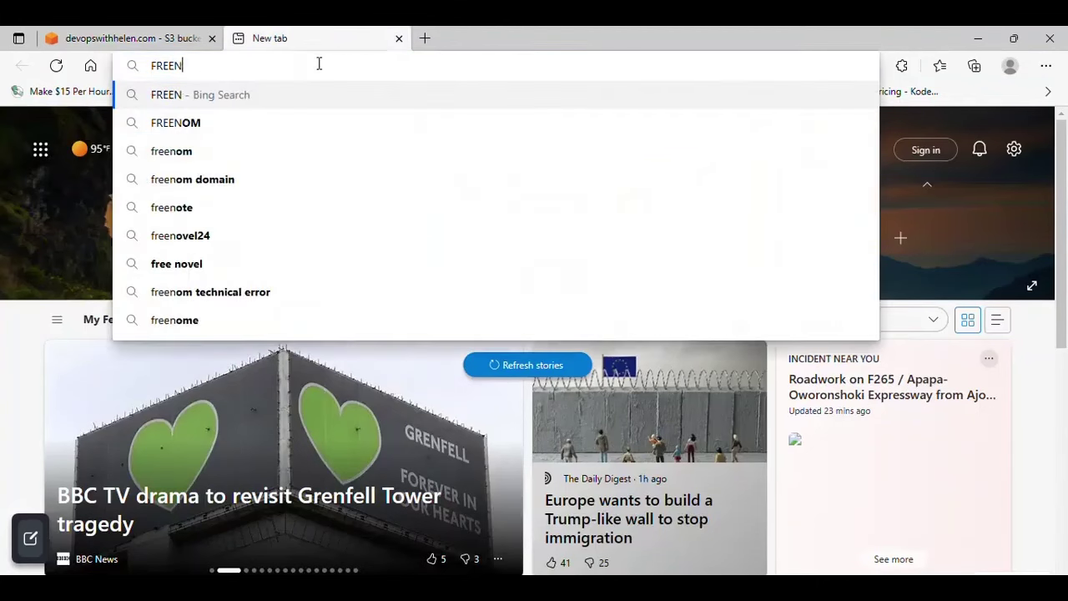
right_click(319, 64)
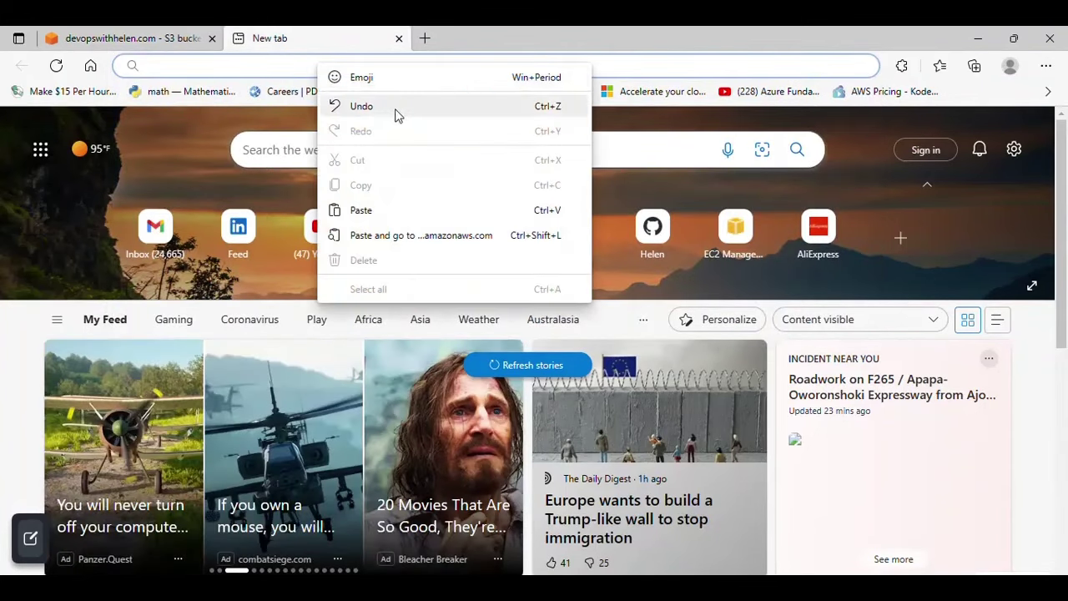
left_click(384, 212)
key("Return")
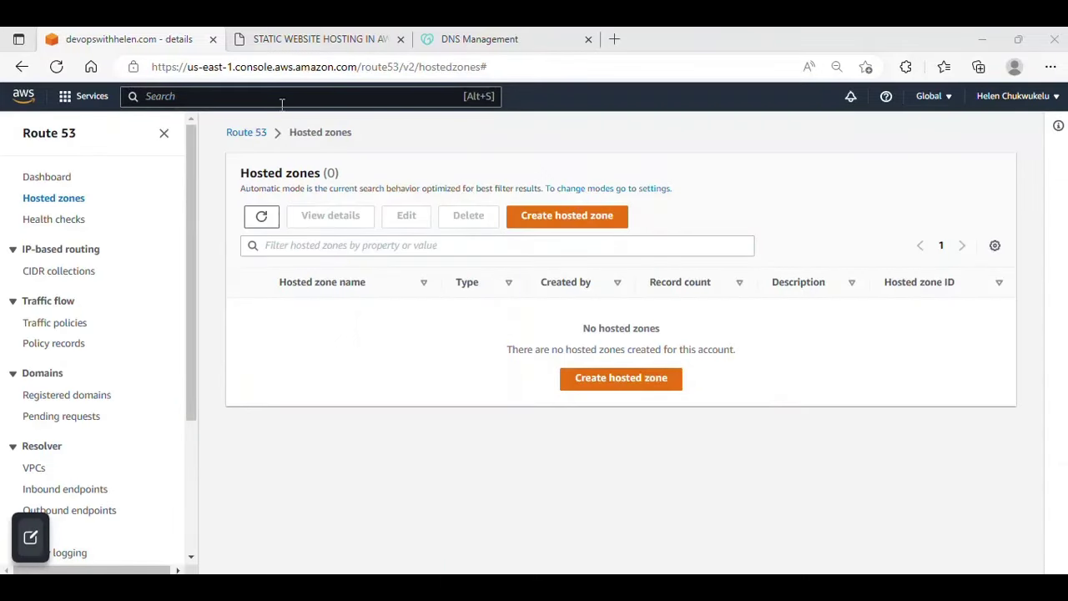
- Search the AWS services for route and open the Route 53 dashboard
left_click(280, 100)
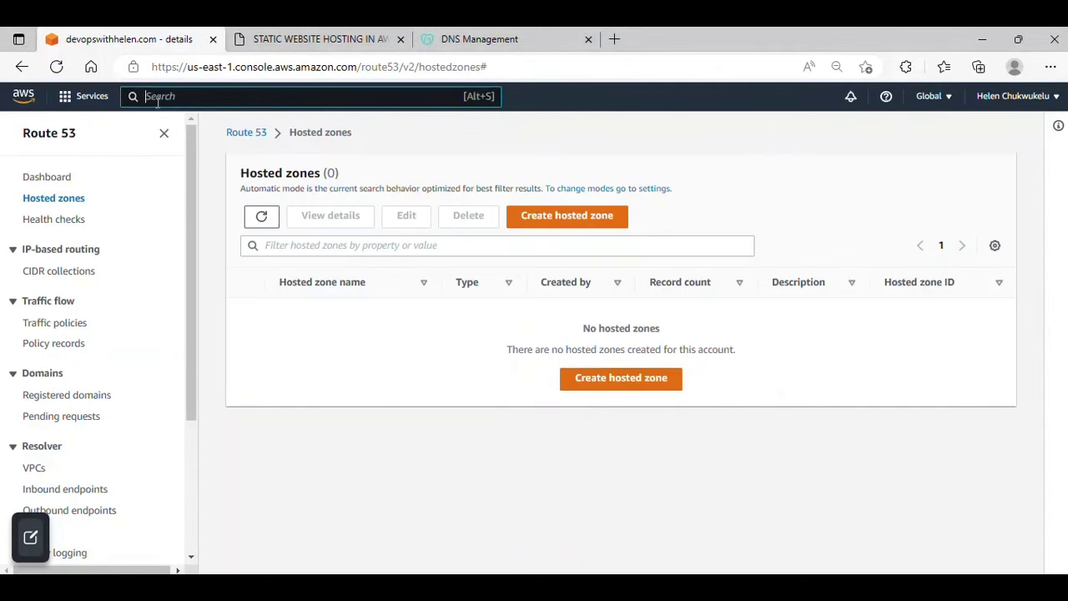
type("ot")
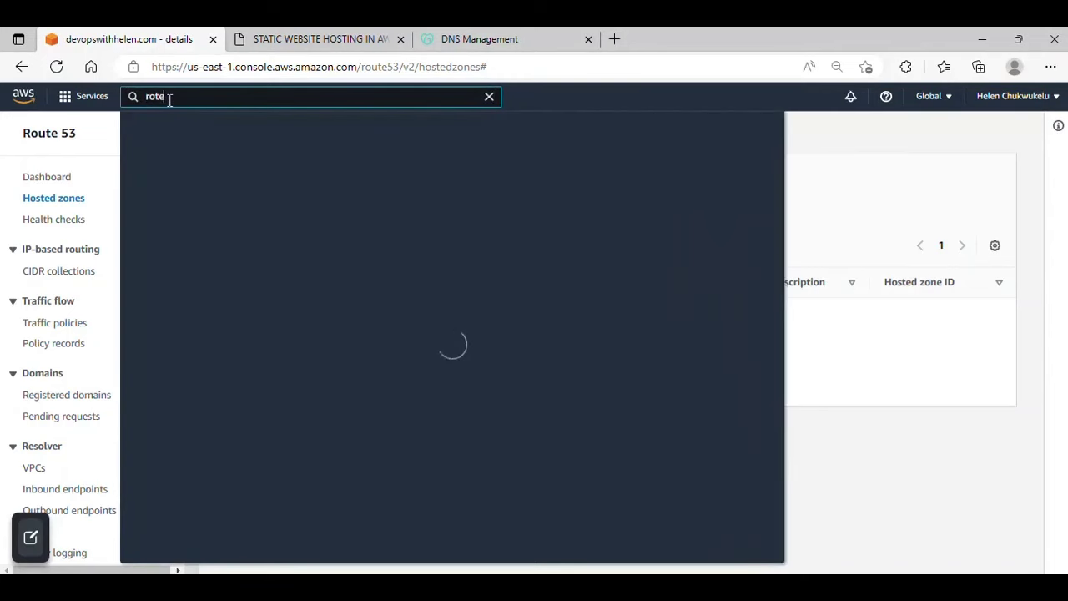
key("BackSpace")
type("lesute")
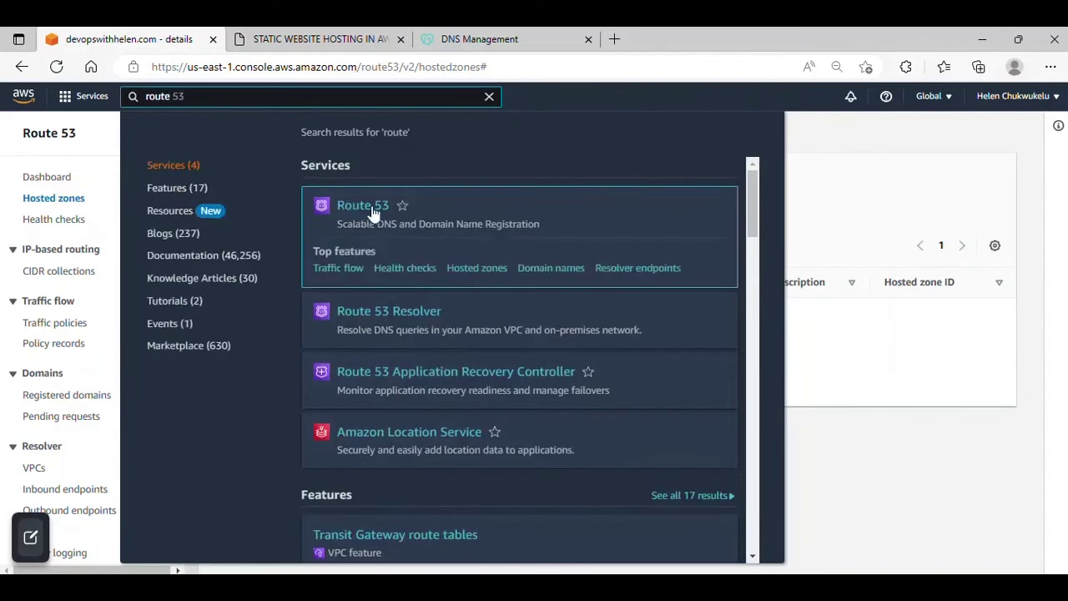
left_click(358, 207)
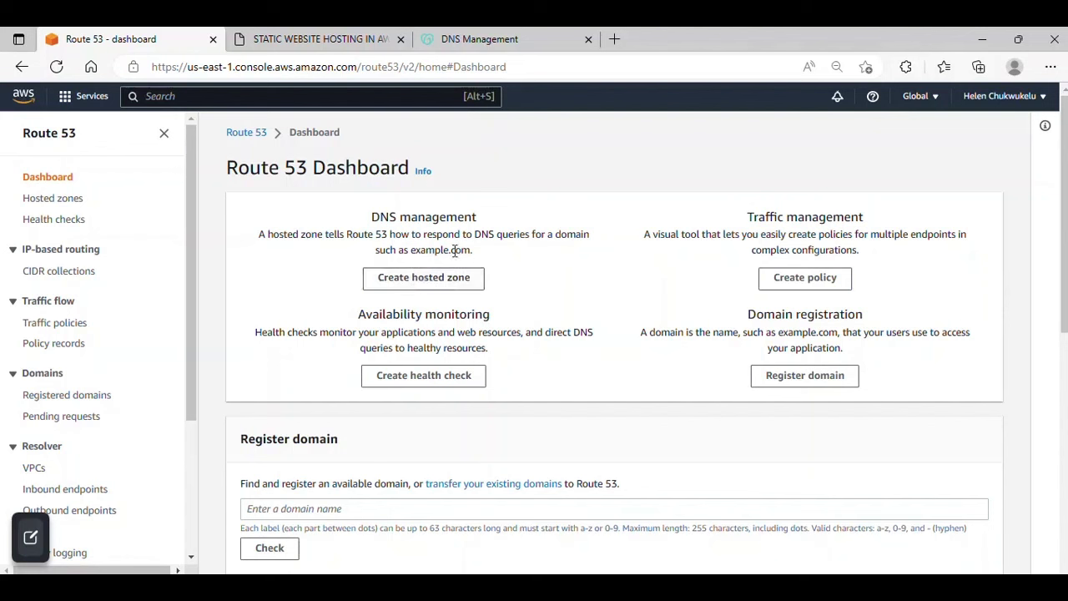
- Create a public hosted zone for the domain devopswithhelen.com
left_click(408, 285)
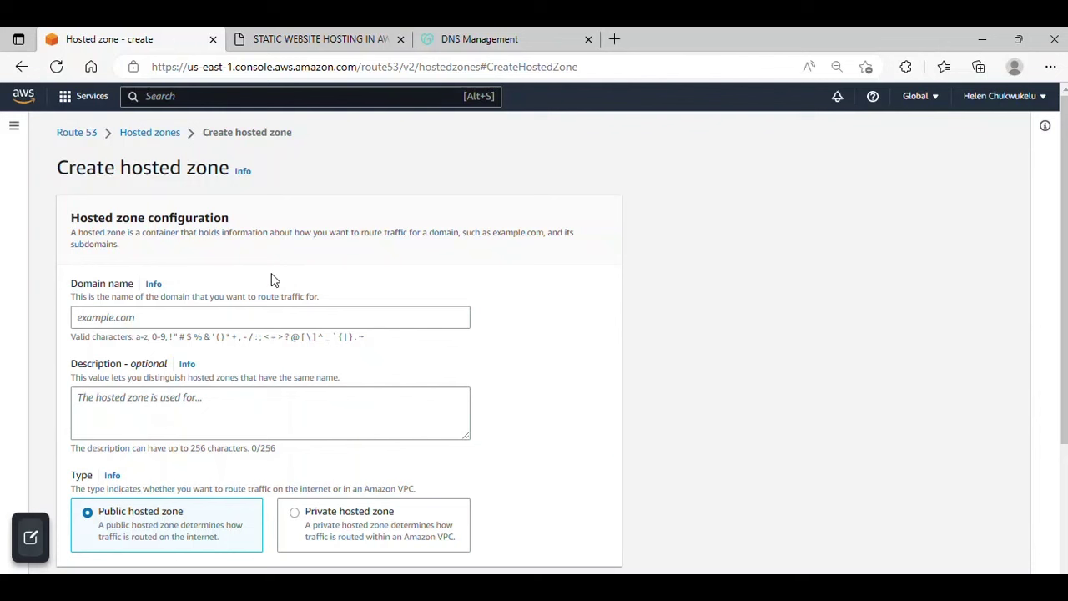
left_click(277, 315)
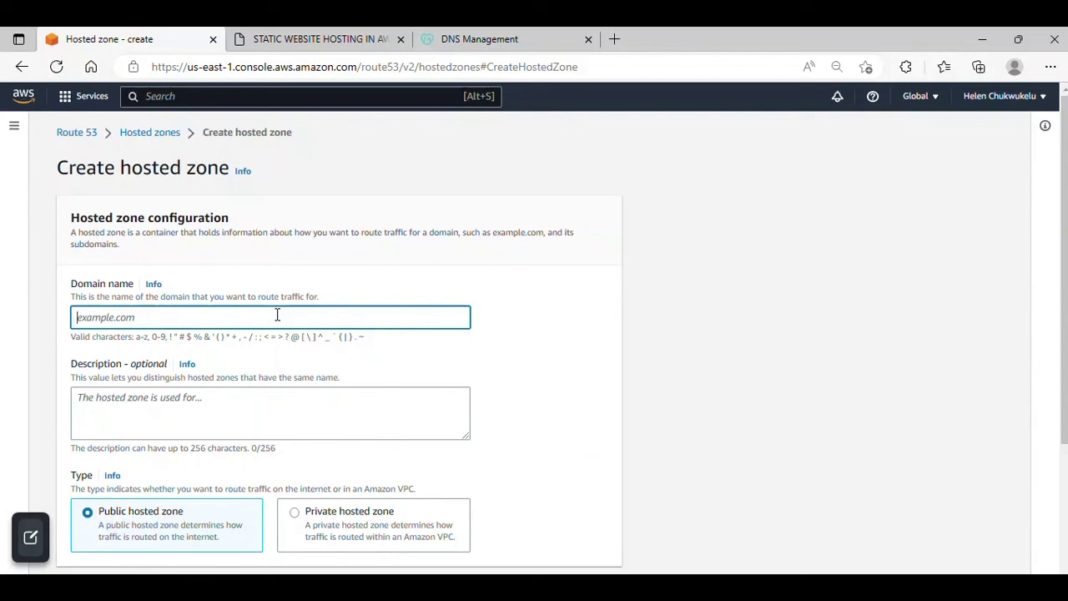
type("devopswithhelen.com")
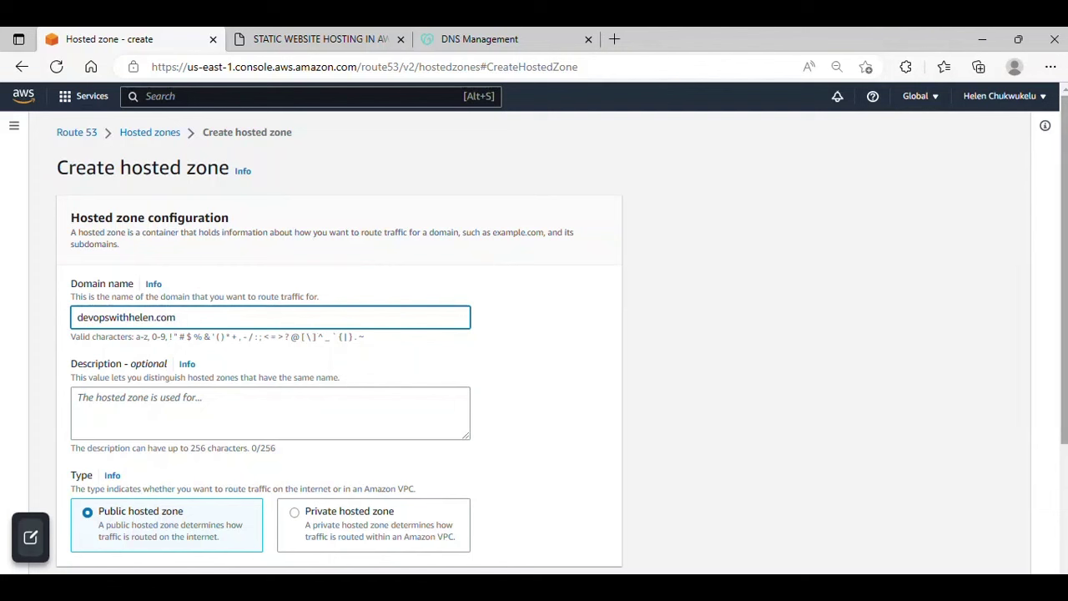
scroll(1066, 218, "down", 1)
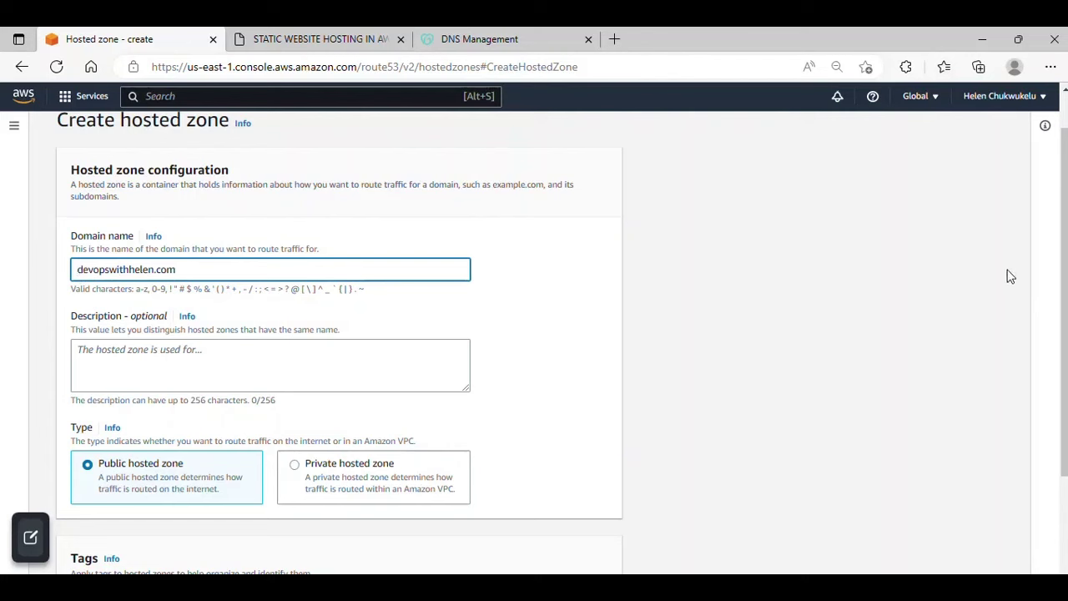
scroll(1065, 259, "down", 2)
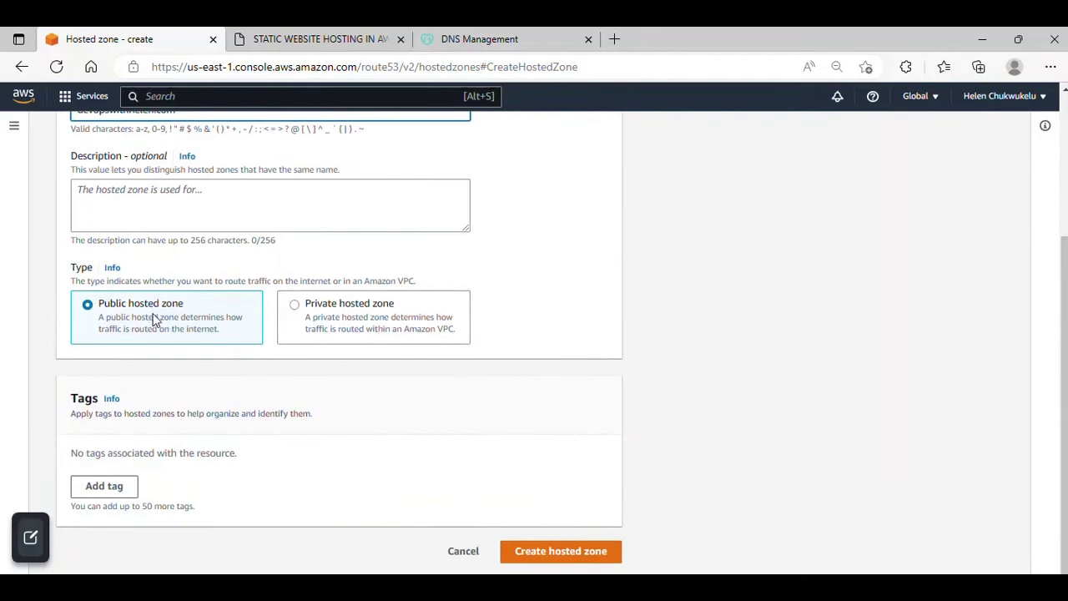
left_click(571, 554)
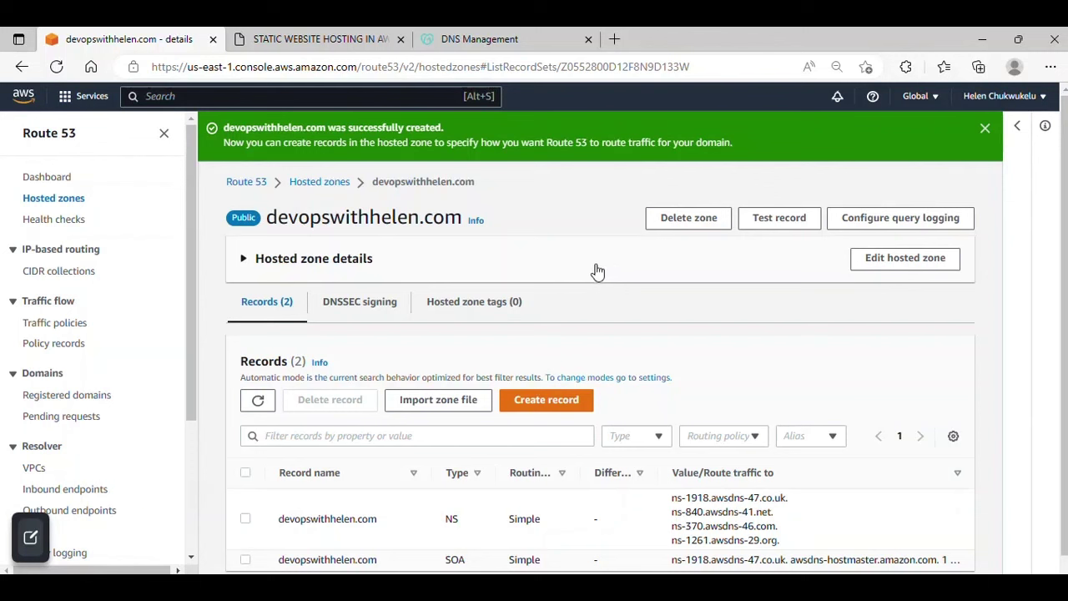
- Switch to GoDaddy DNS Management and start changing the domain's nameservers with the option to enter custom ones
left_click(492, 40)
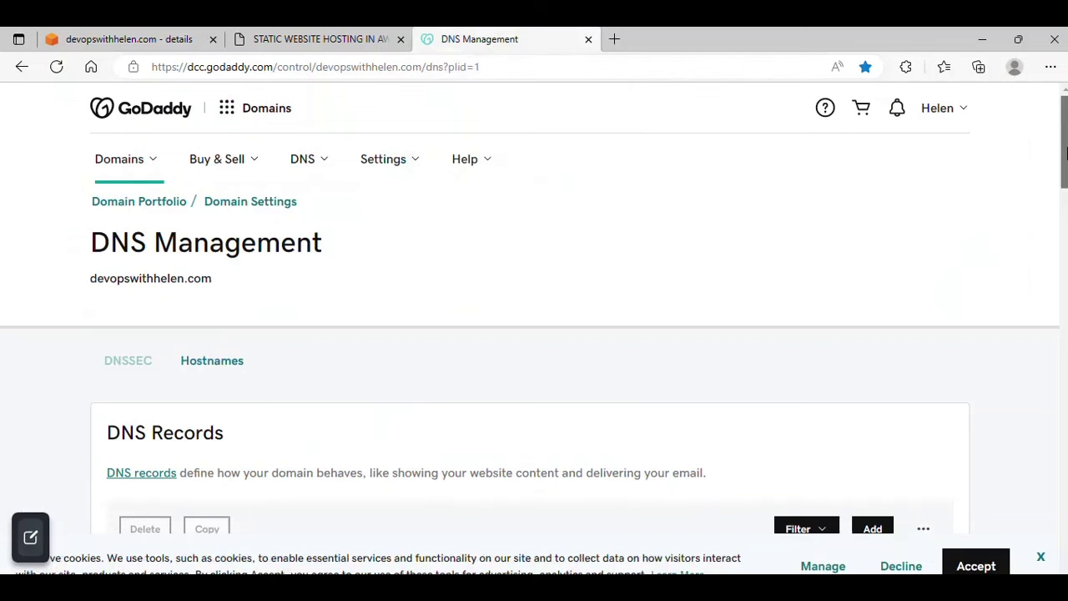
scroll(1065, 150, "down", 1)
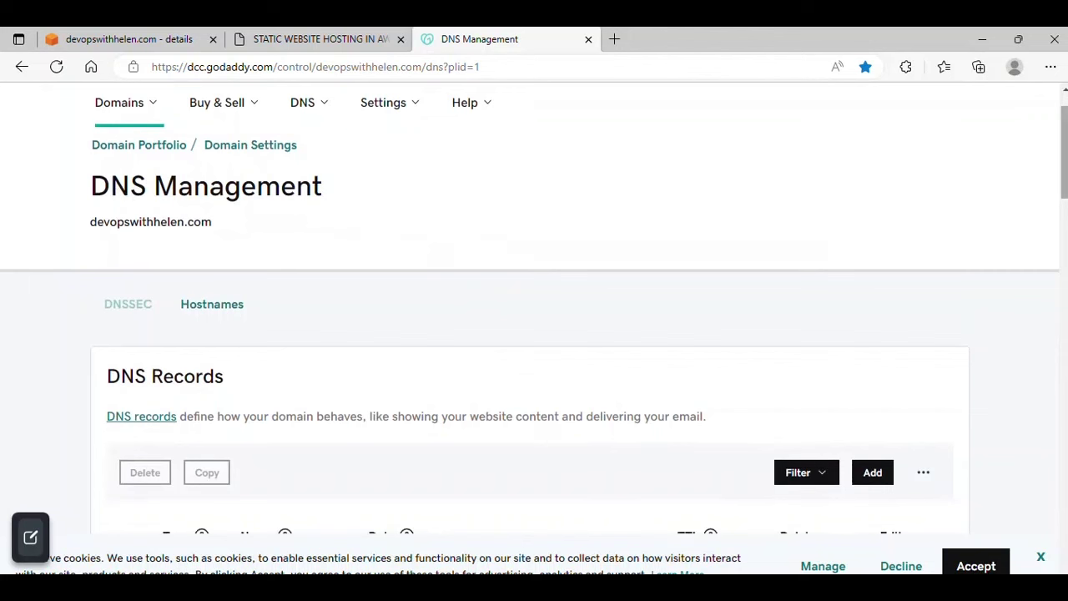
scroll(1065, 159, "down", 3)
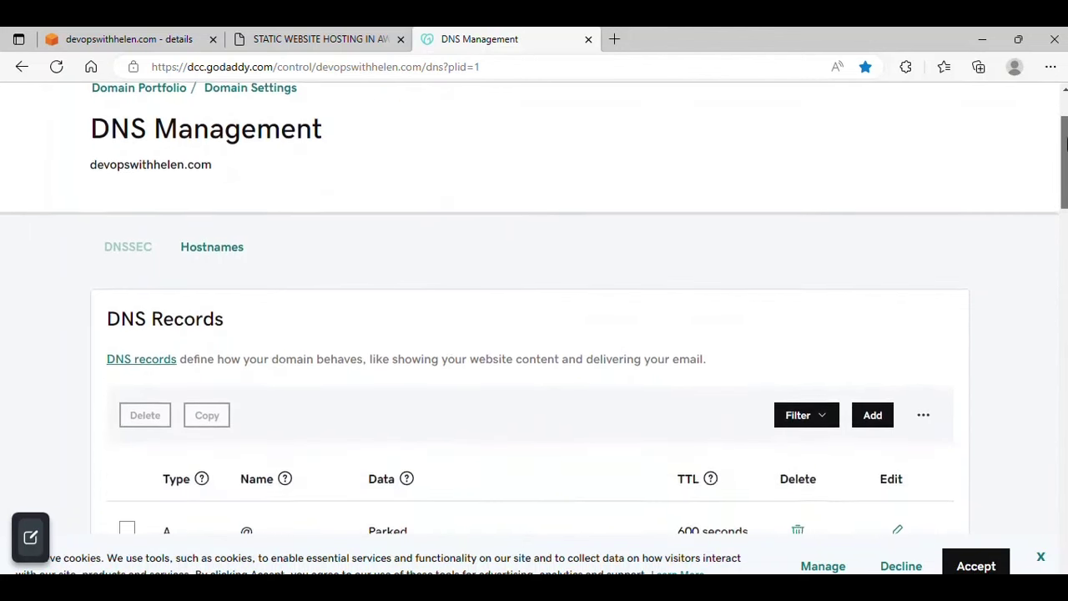
left_click_drag(1065, 161, 1042, 384)
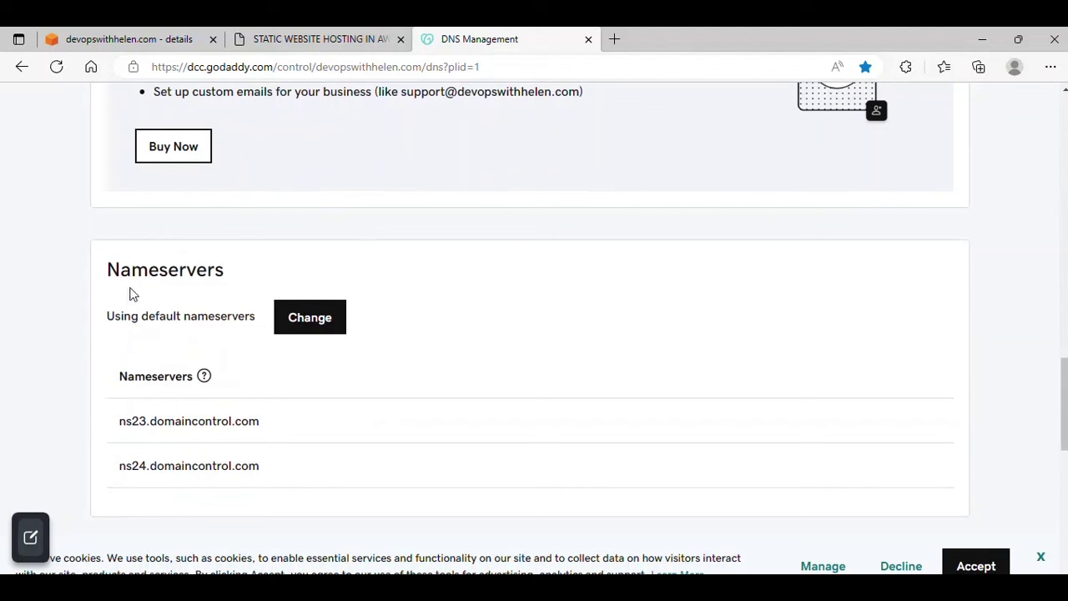
left_click(315, 322)
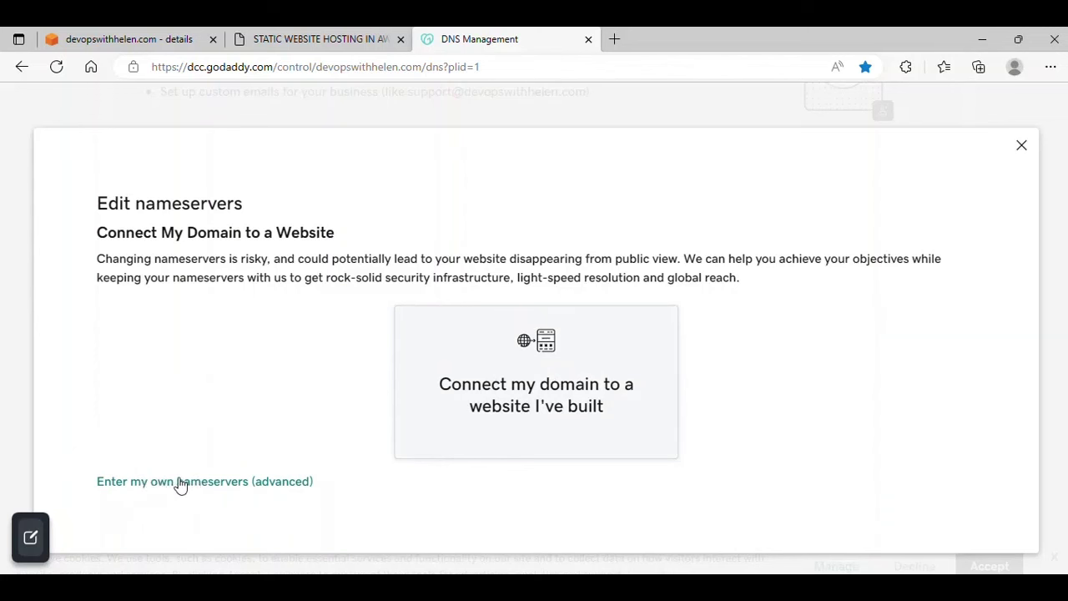
left_click(206, 481)
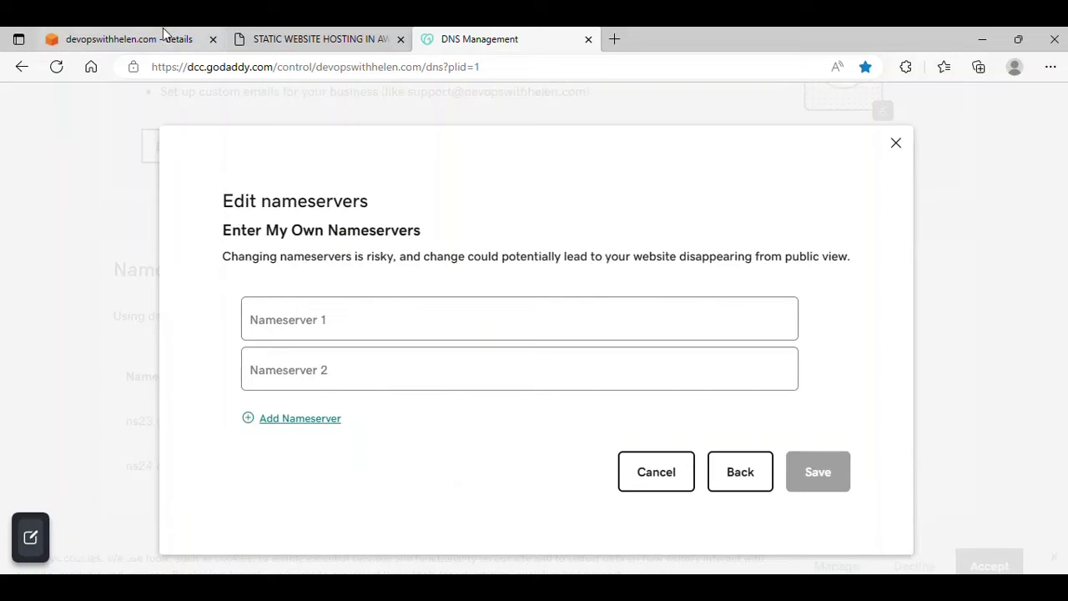
- Copy the hosted zone's NS record values into GoDaddy as nameservers: ns-1918.awsdns-47.co.uk, ns-840.awsdns-41.net, ns-370.awsdns-46.com and ns-1261.awsdns-29.org
left_click(114, 33)
left_click(240, 38)
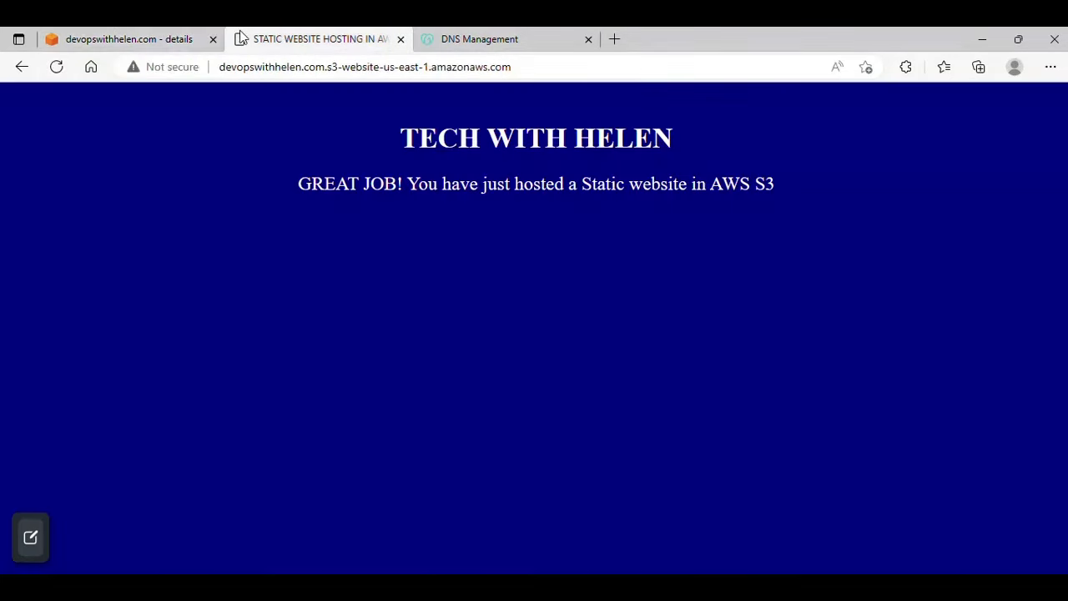
left_click(112, 33)
scroll(708, 453, "down", 1)
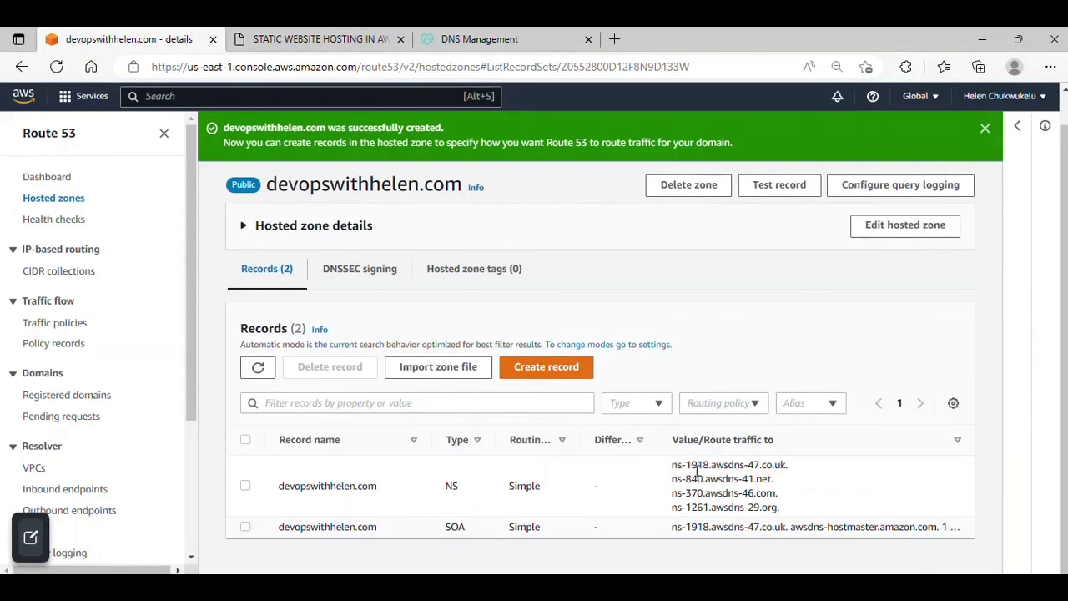
left_click(247, 487)
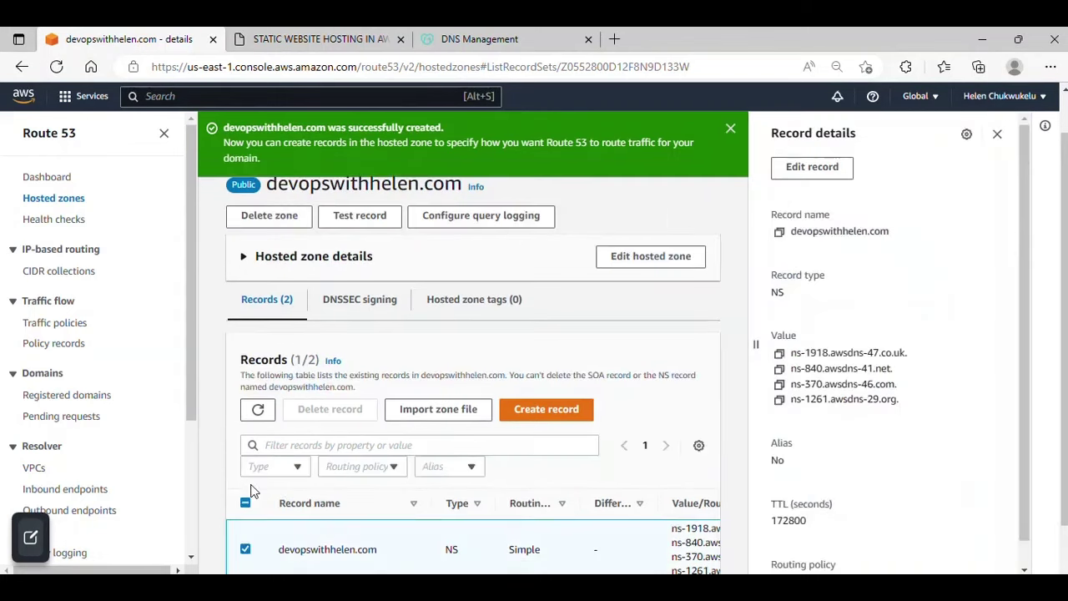
left_click(780, 355)
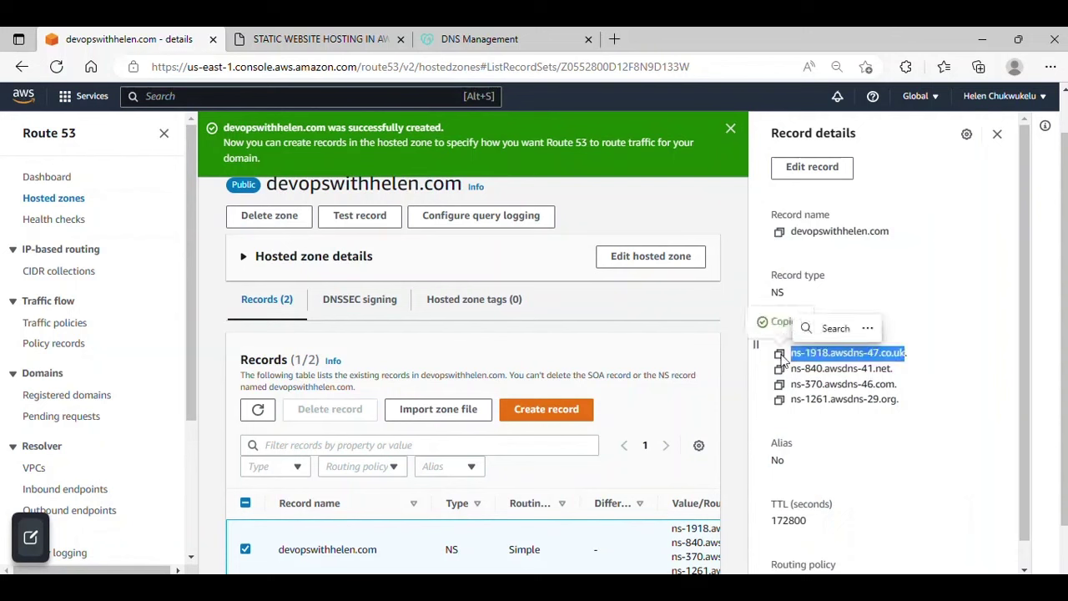
left_click(498, 37)
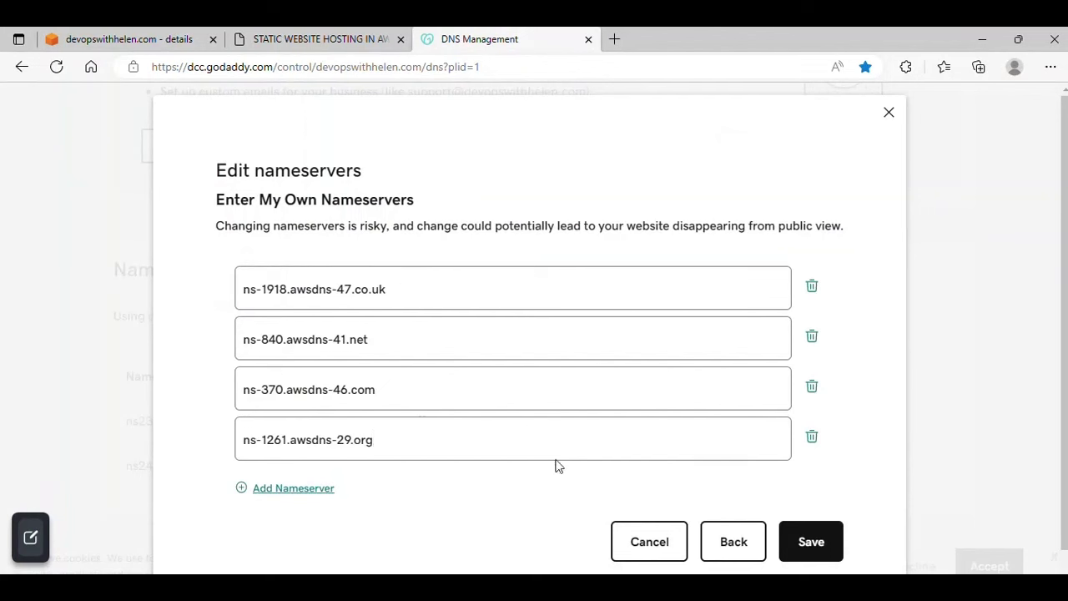
- Save the custom nameservers, consent to the nameserver update for the domain and continue
left_click(815, 543)
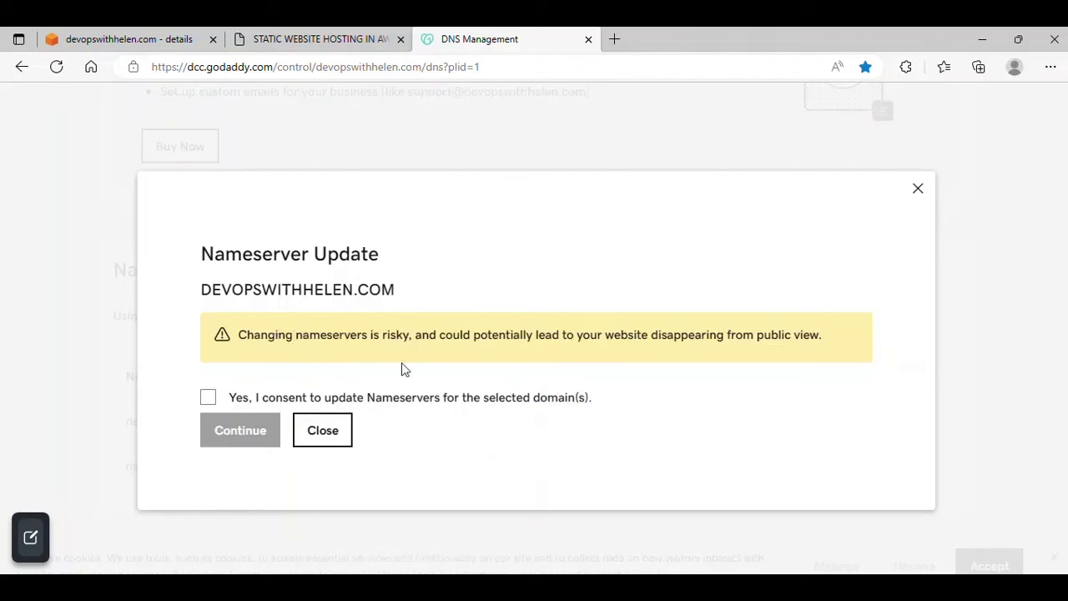
left_click(208, 398)
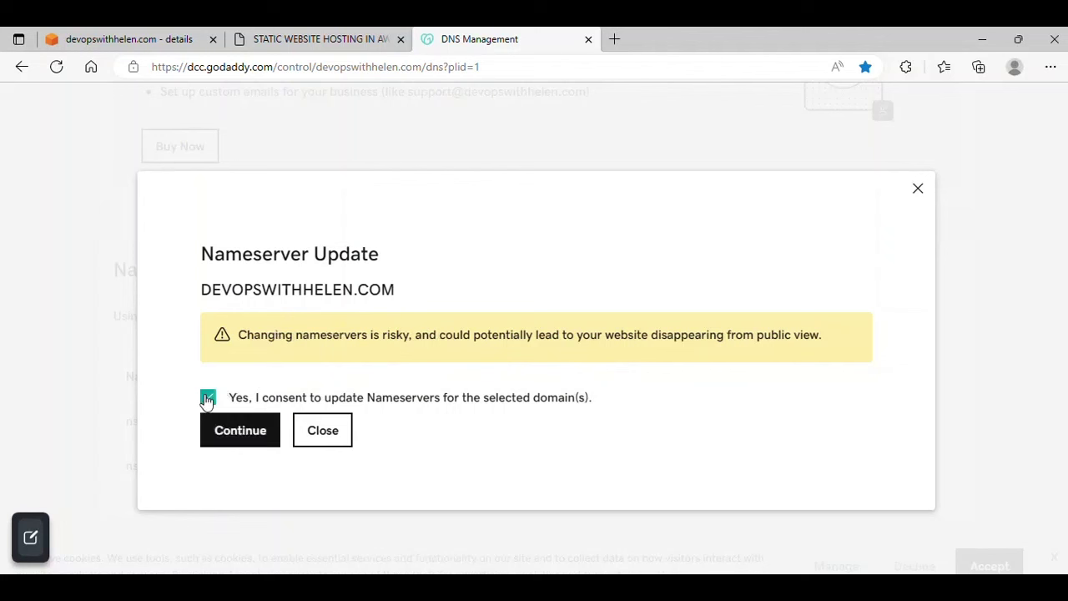
left_click(256, 430)
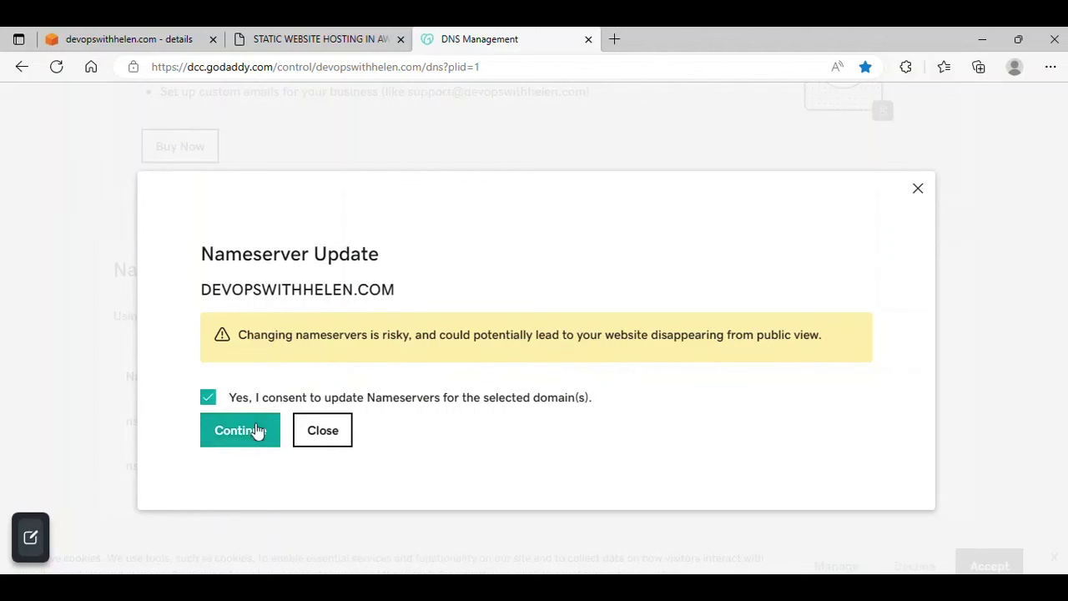
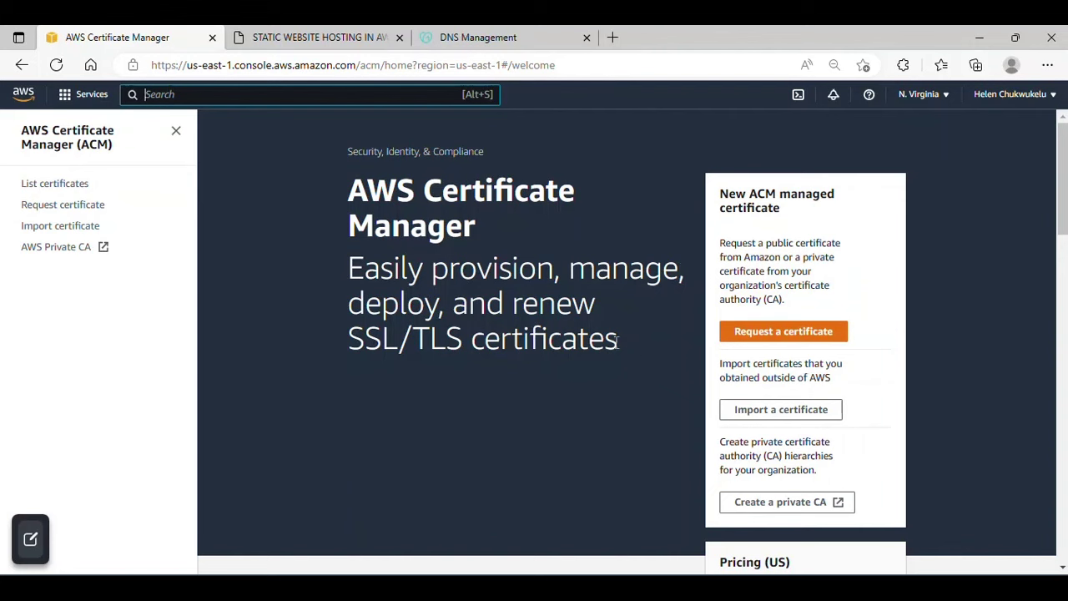
- Check the hosted site's connection security indicator and start a public certificate request in AWS Certificate Manager
left_click(362, 38)
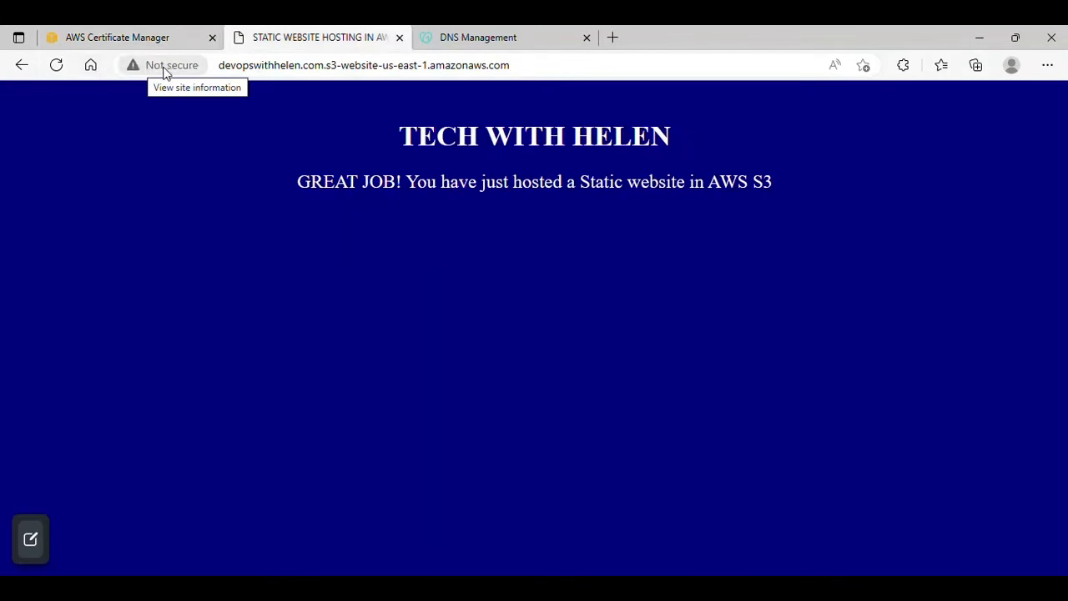
left_click(122, 30)
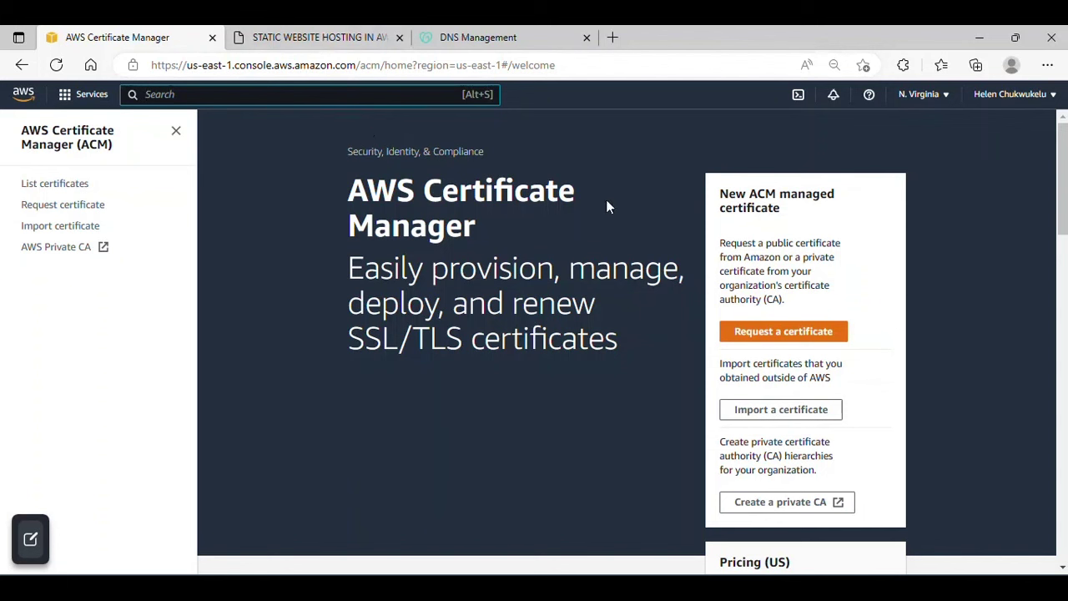
left_click(764, 335)
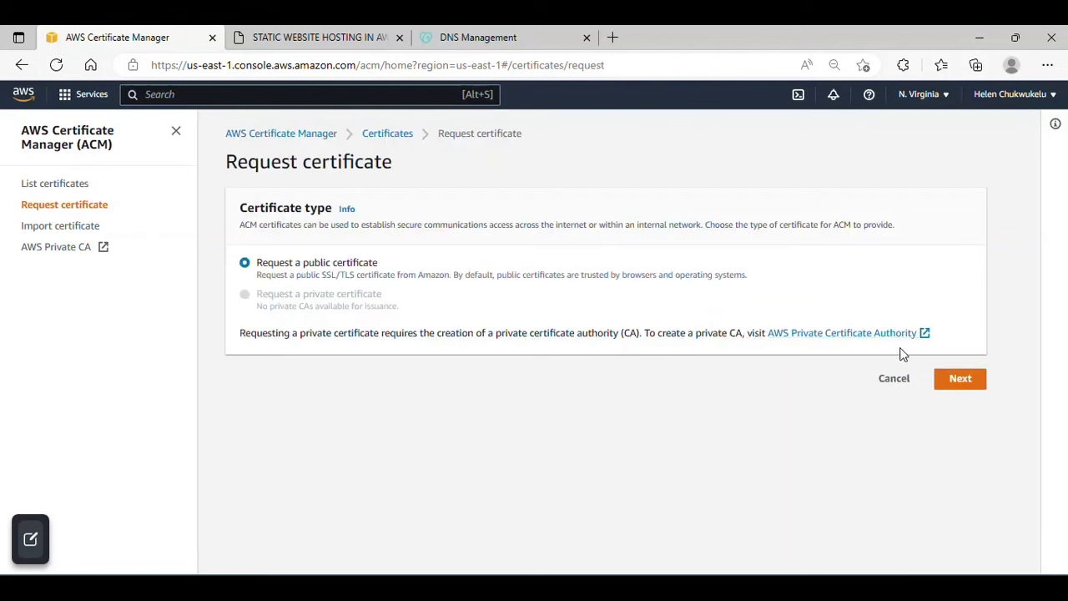
left_click(960, 380)
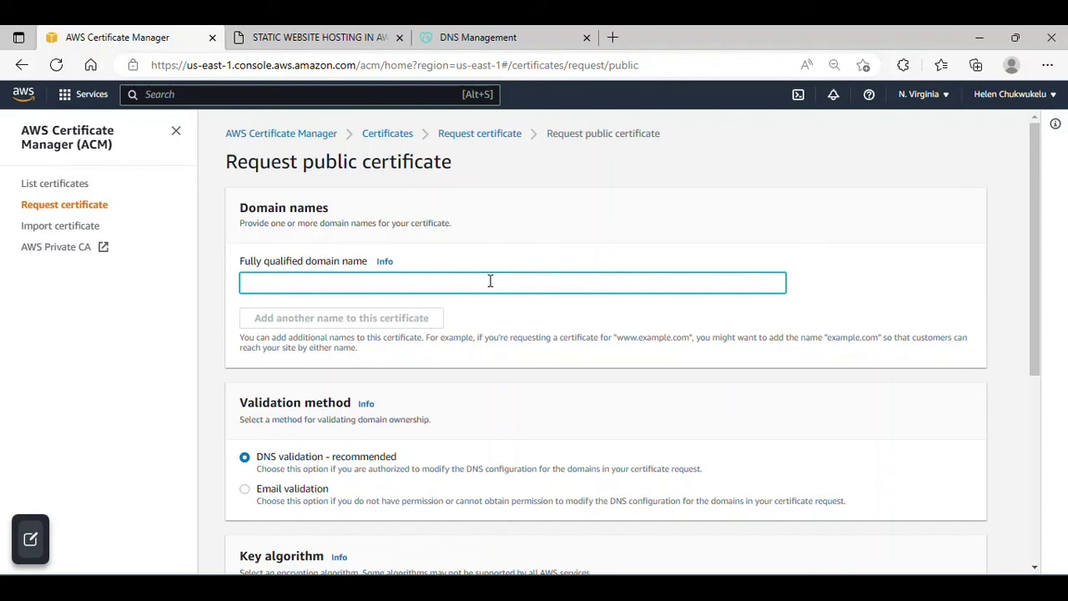
- Request the certificate for devopswithhelen.com with DNS validation and RSA 2048, and open the requested certificate's details
type("devopswithhelen.com")
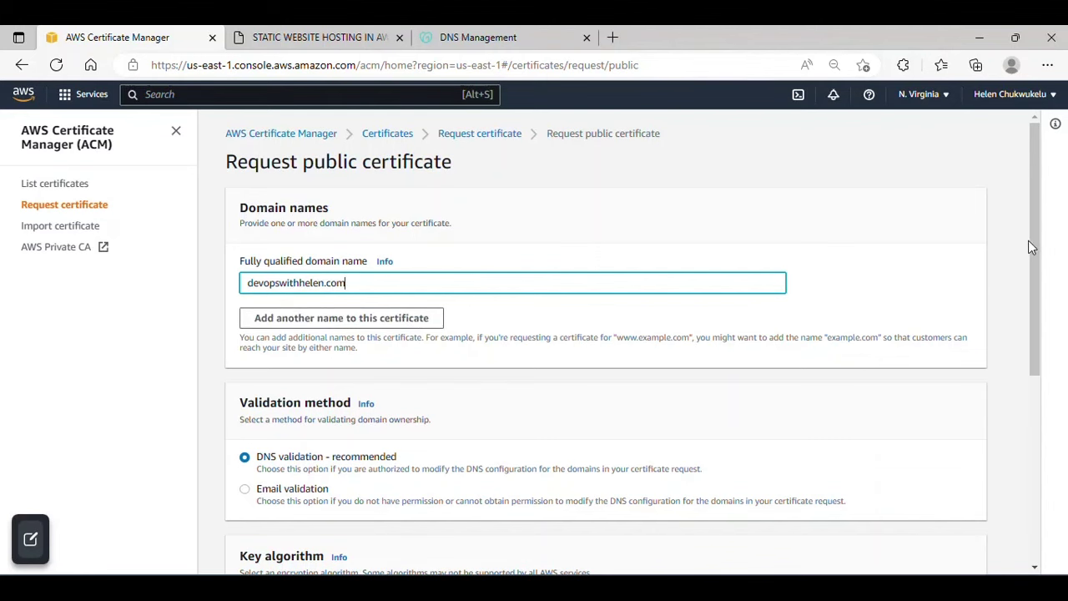
left_click_drag(1029, 240, 1056, 350)
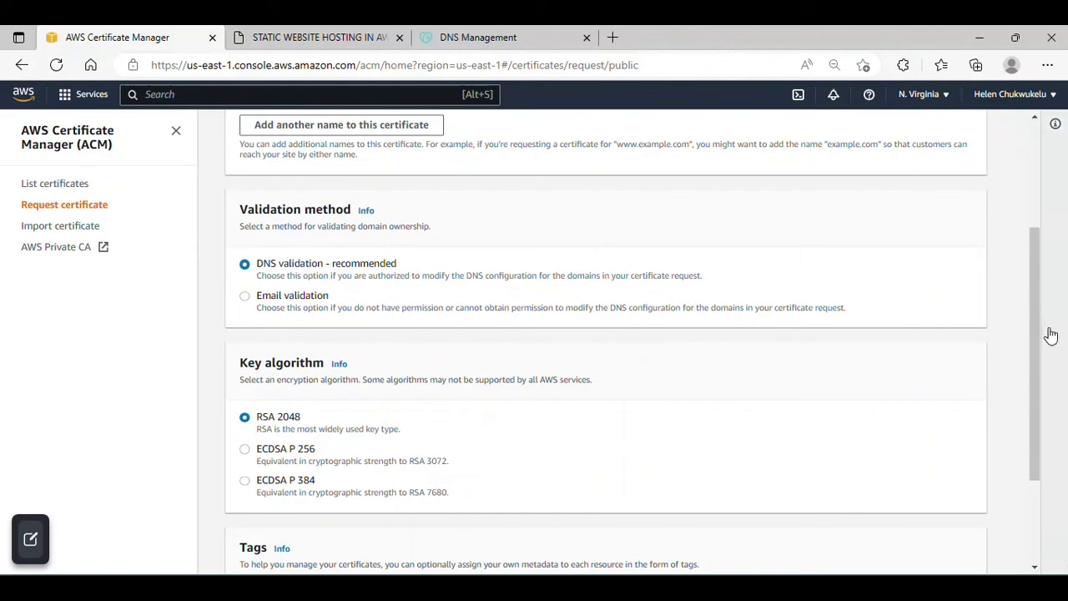
left_click_drag(1034, 312, 1055, 405)
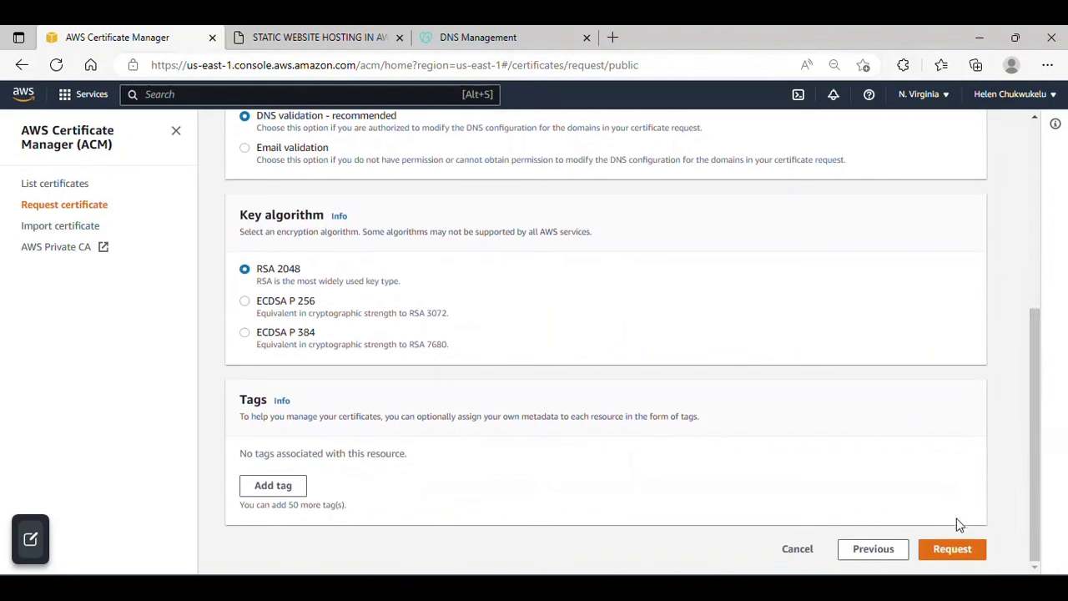
left_click(955, 552)
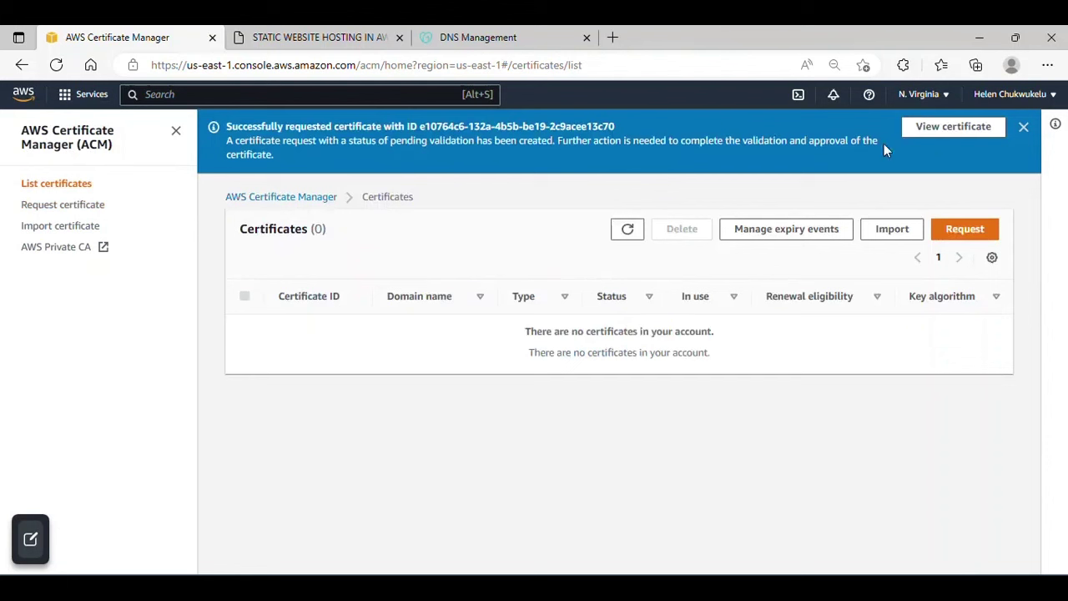
left_click(940, 130)
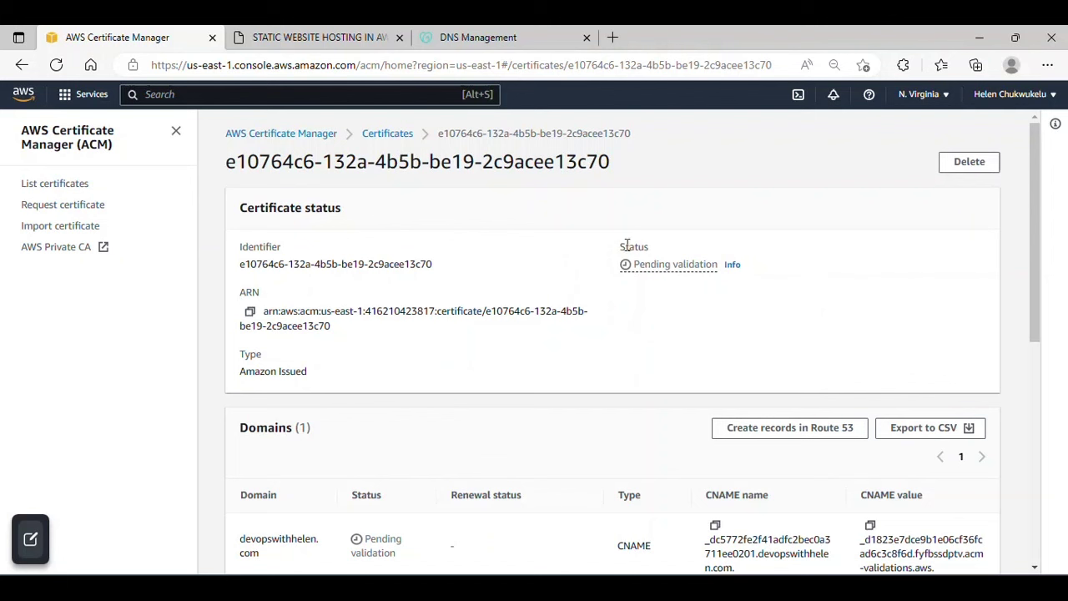
key("ctrl+minus")
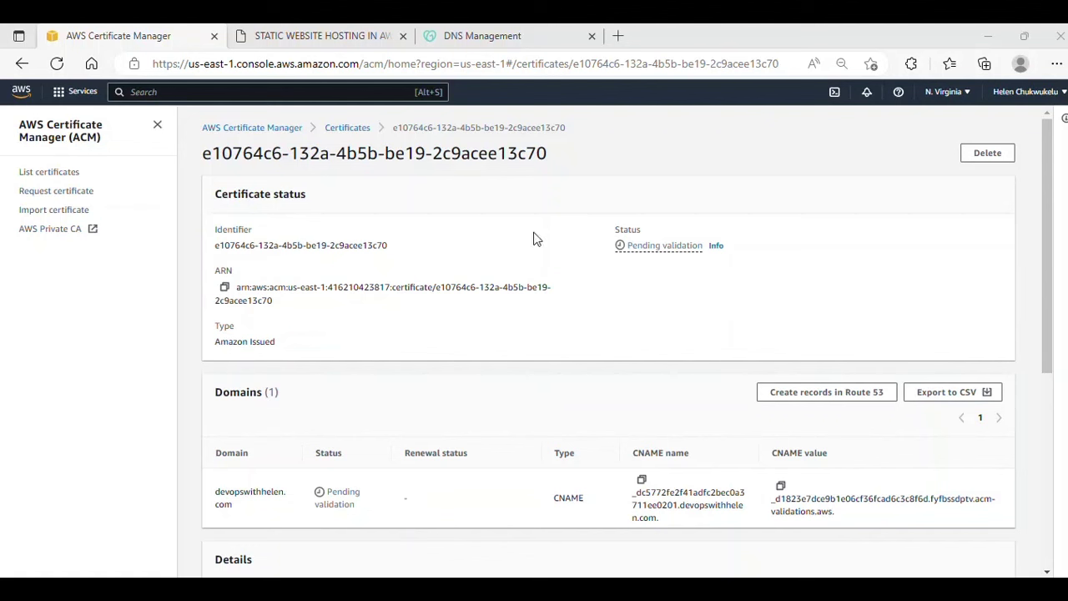
- Duplicate the certificate page's browser tab and open the devopswithhelen.com hosted zone in Route 53 there
right_click(158, 36)
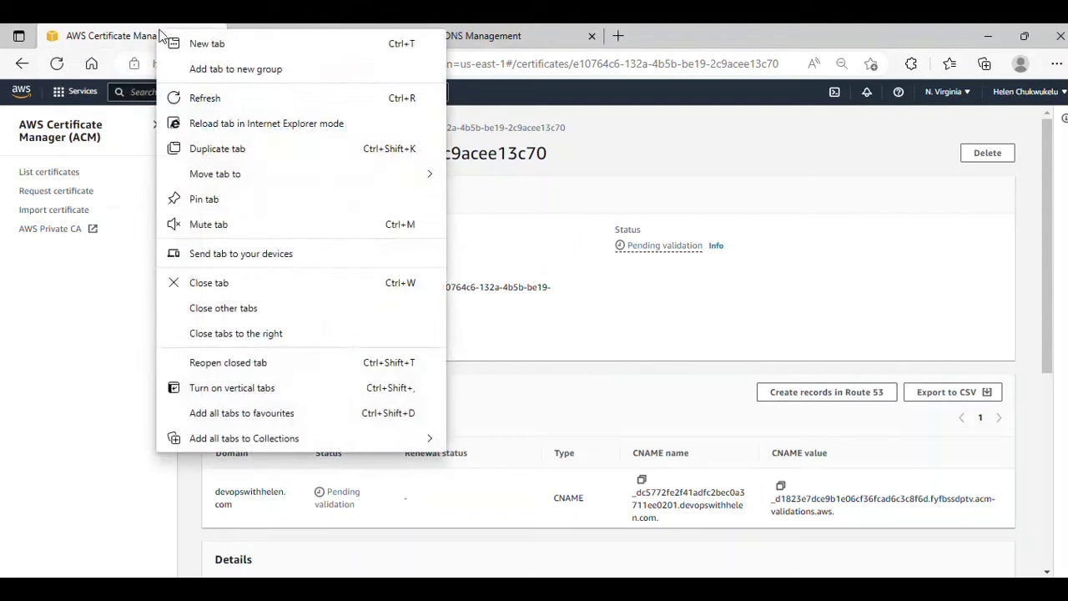
left_click(209, 152)
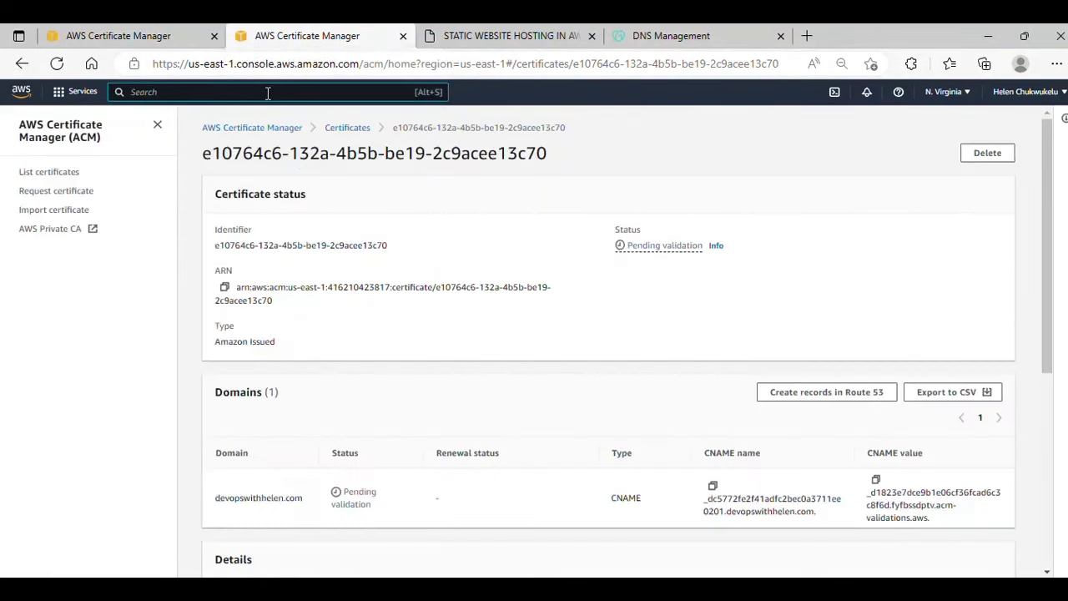
left_click(268, 92)
type("ROUTE53")
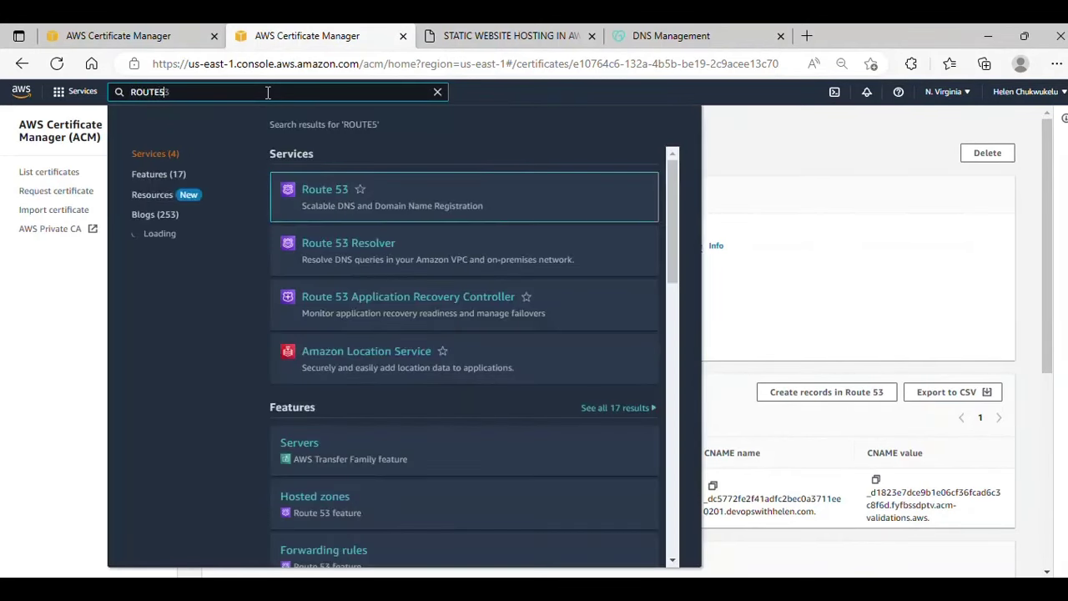
left_click(326, 193)
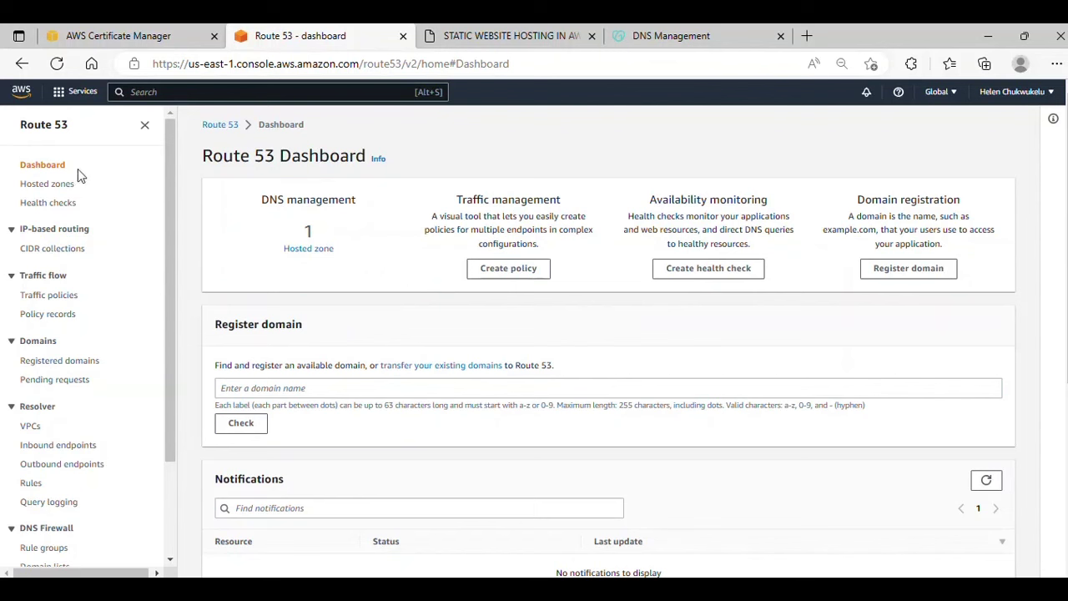
left_click(298, 250)
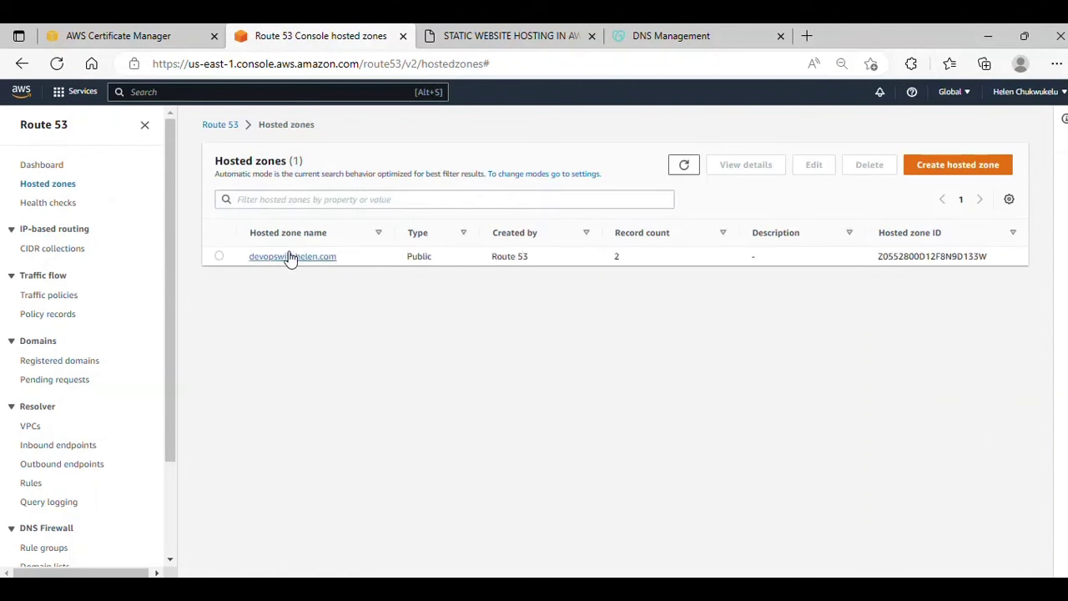
left_click(290, 256)
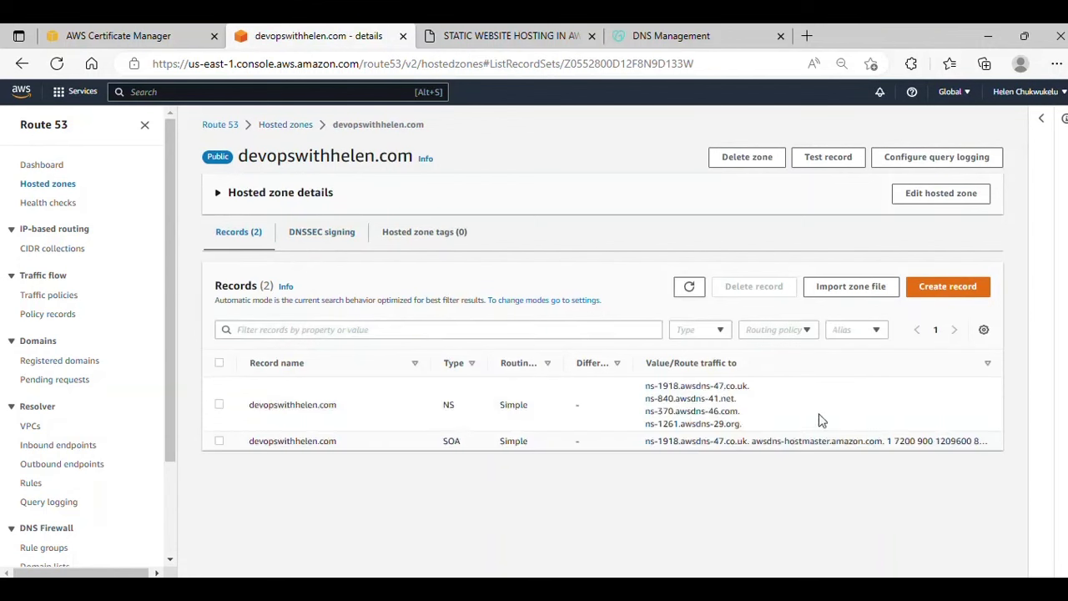
- Start a new record in the devopswithhelen.com hosted zone and set its record type to CNAME
left_click(933, 292)
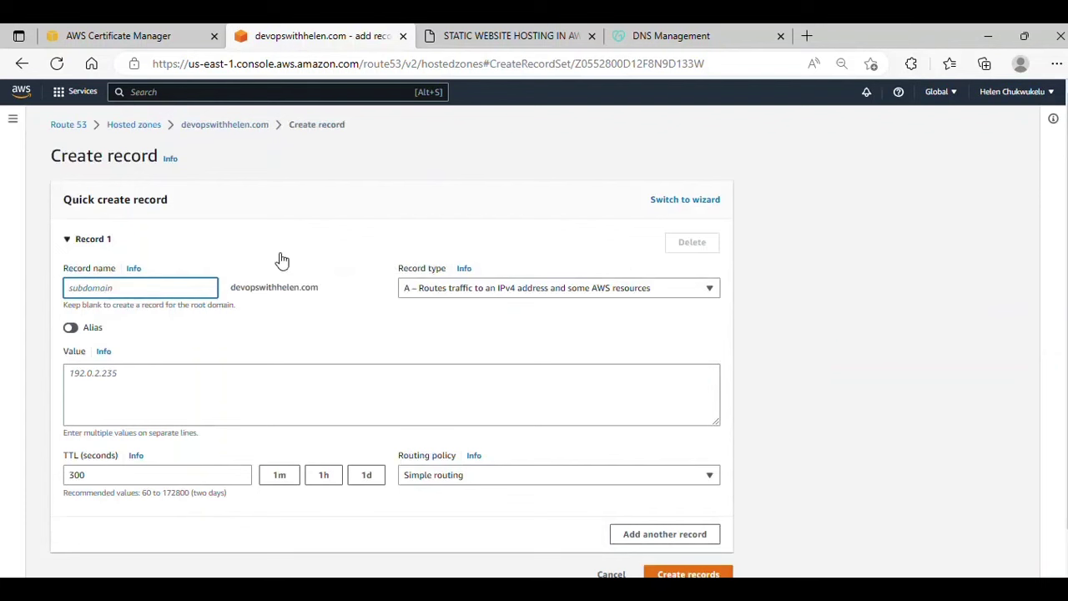
left_click(515, 292)
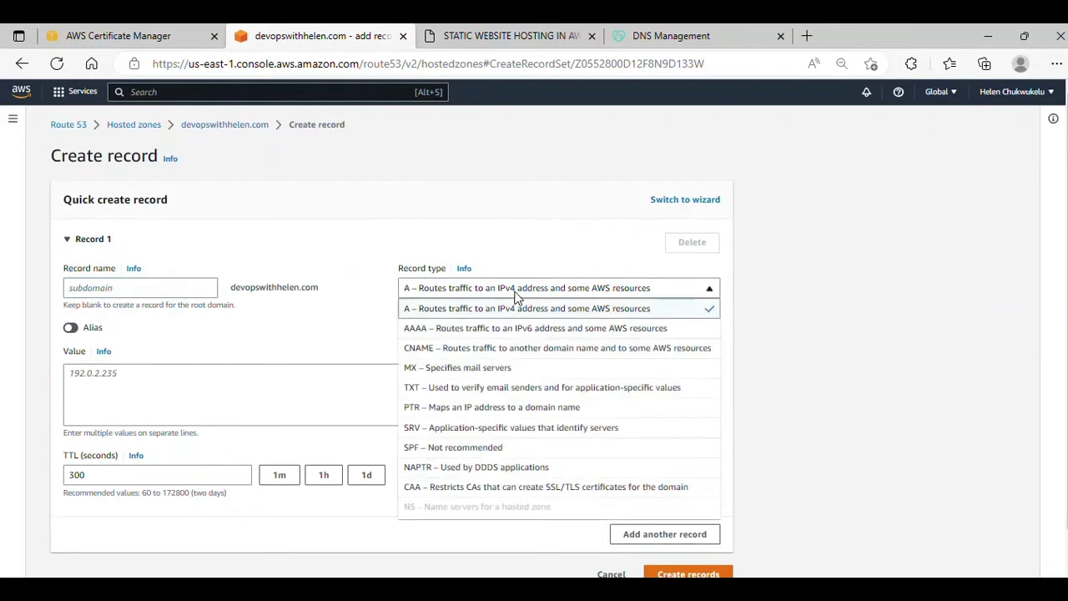
left_click(478, 348)
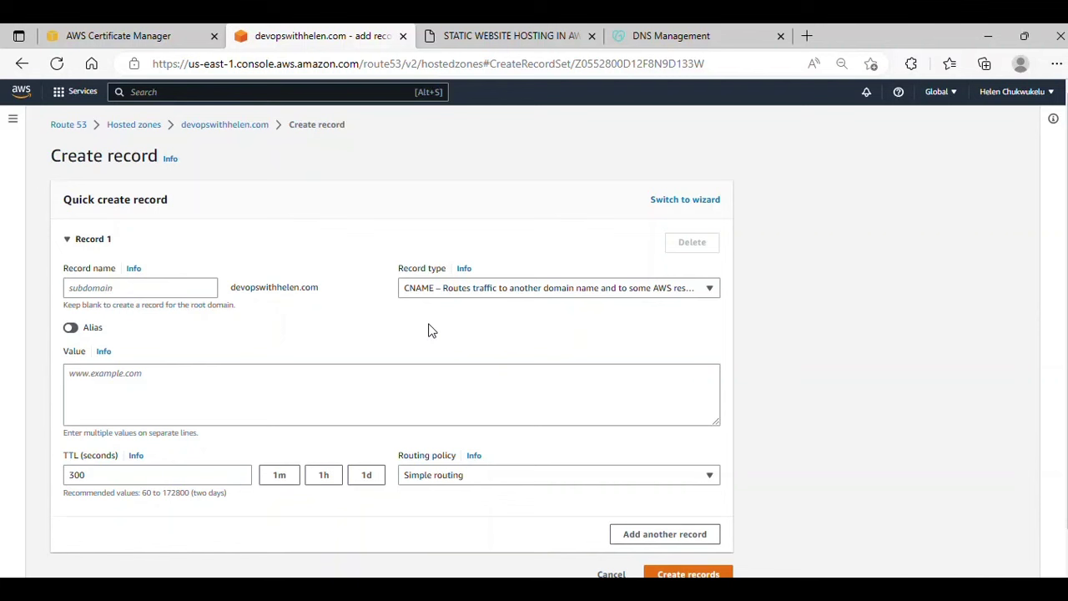
left_click(171, 284)
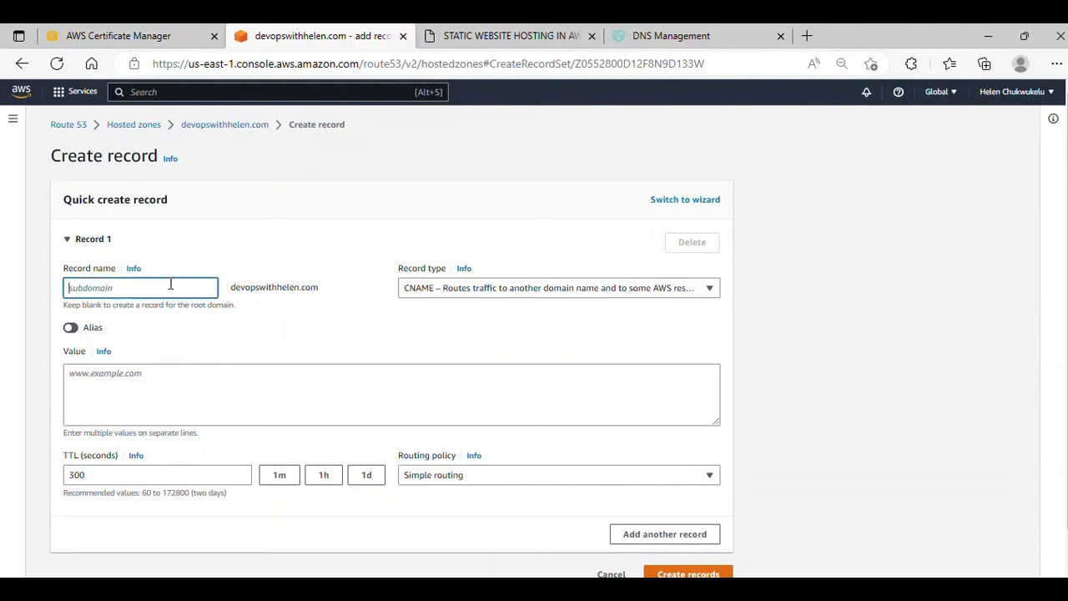
- Copy the pending certificate's CNAME name and CNAME value from AWS Certificate Manager into Notepad on separate lines
left_click(148, 27)
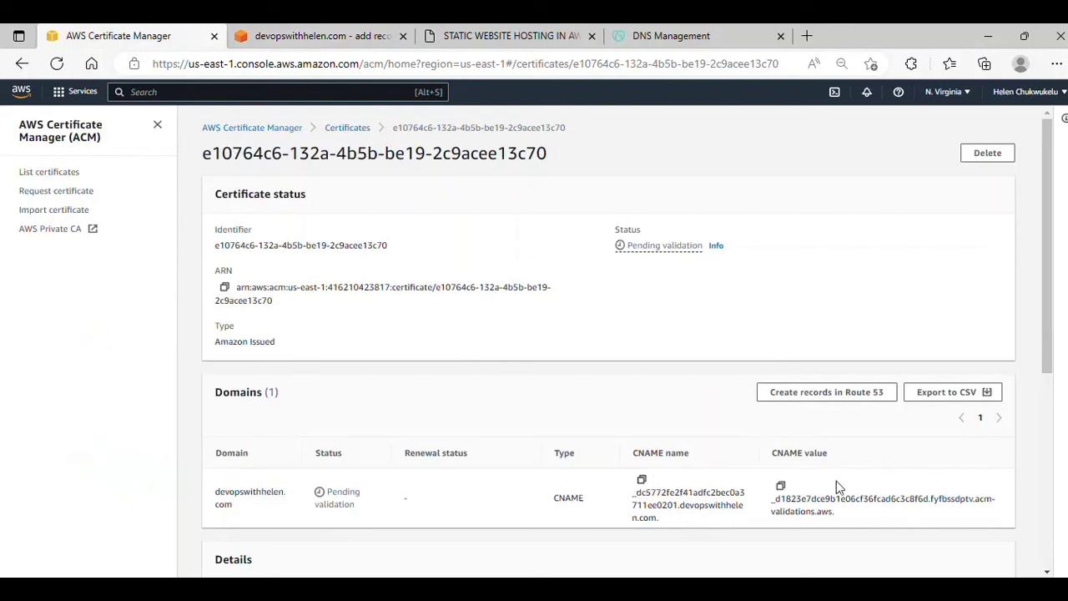
left_click(641, 484)
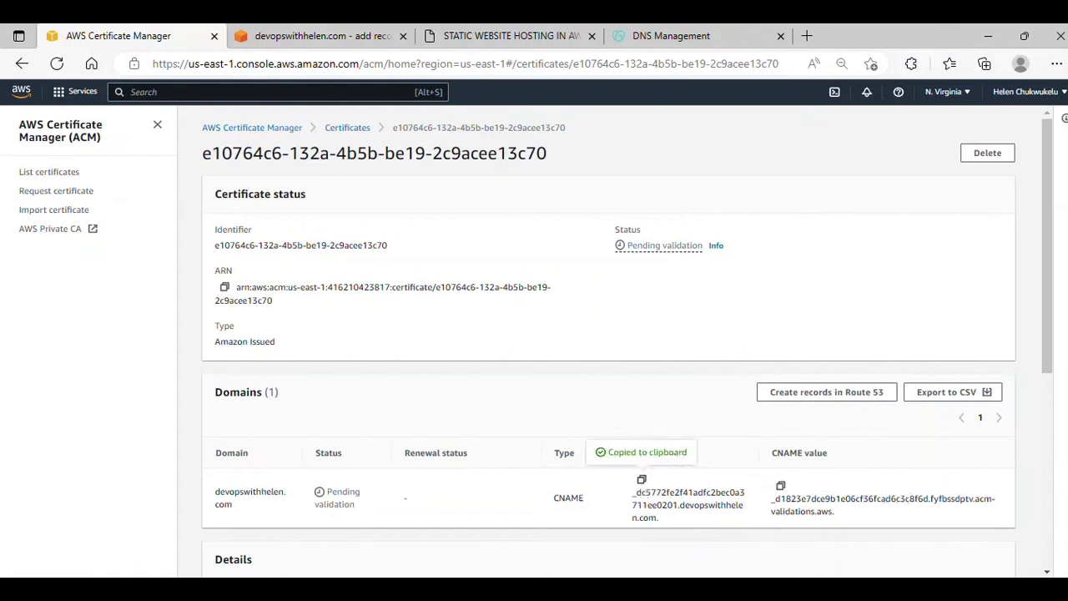
left_click(780, 485)
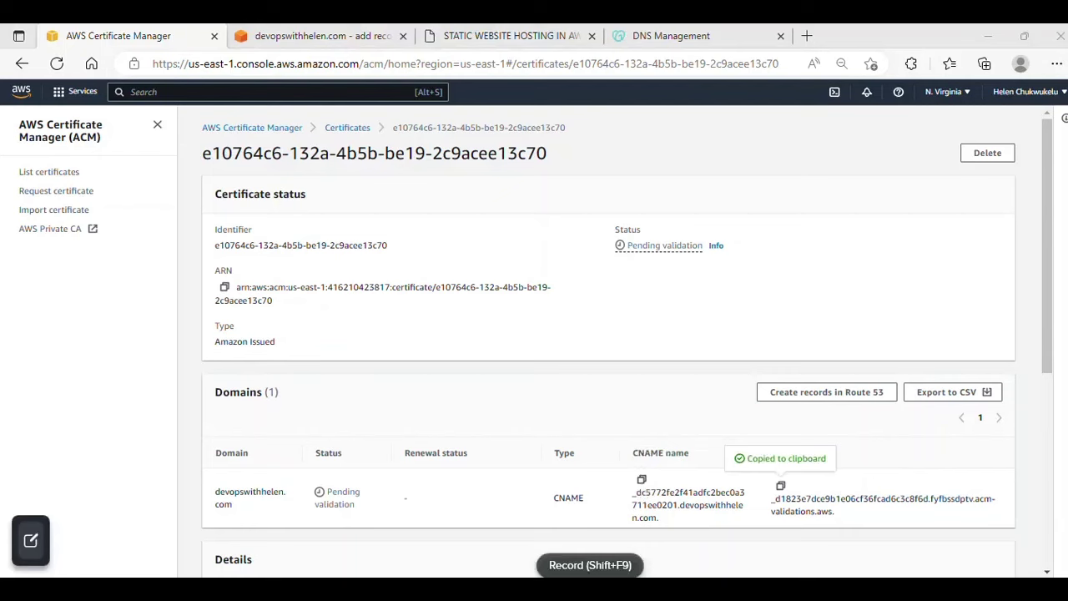
key("alt+Tab")
key("ctrl+v")
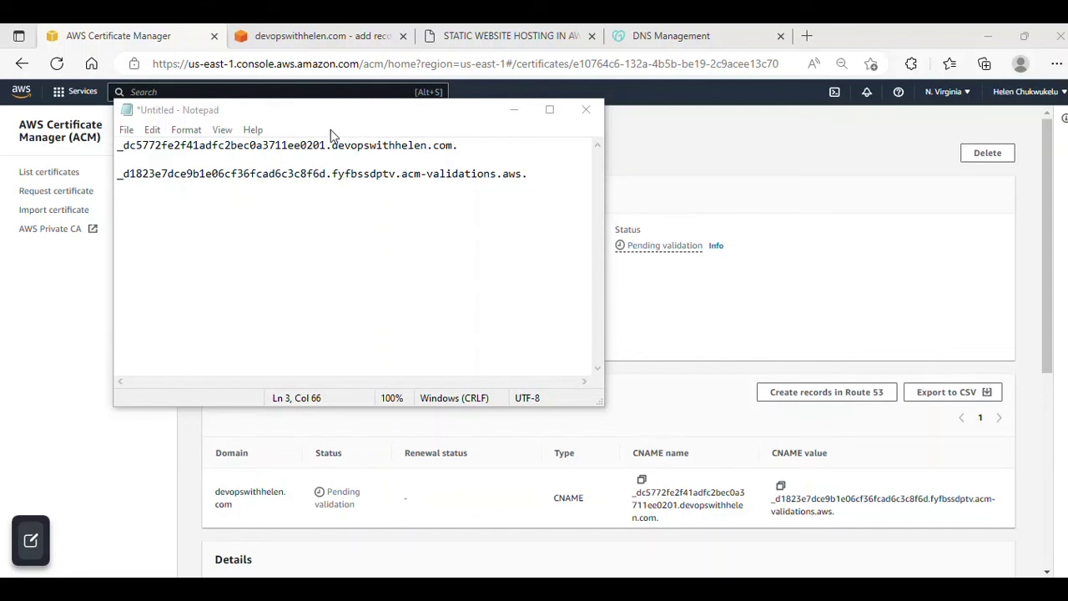
- Copy the CNAME name without its .devopswithhelen.com. suffix from Notepad into the new Route 53 record's name
left_click_drag(325, 145, 115, 145)
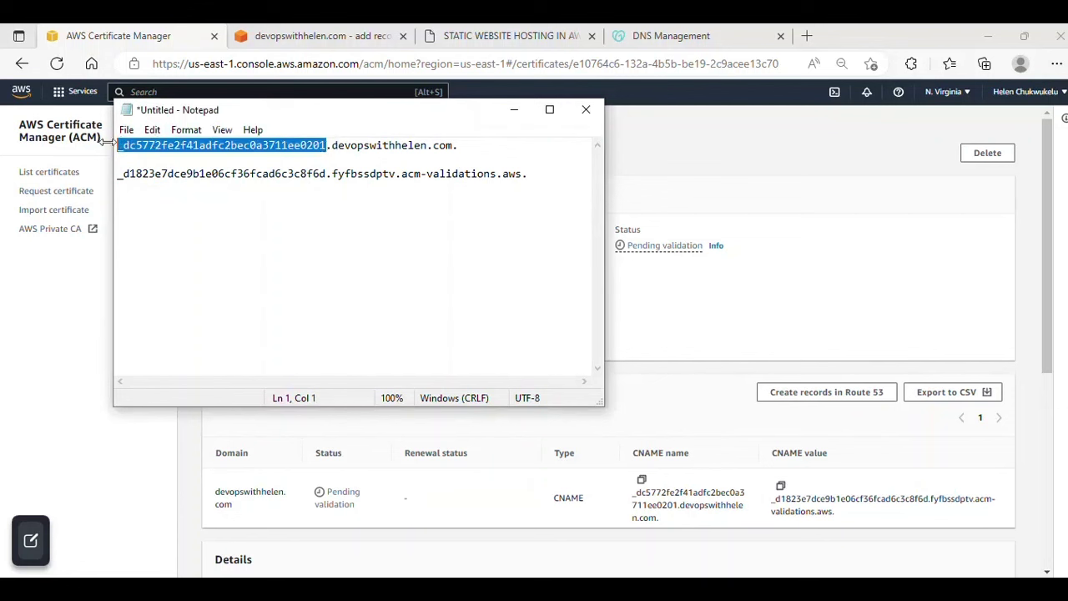
right_click(326, 143)
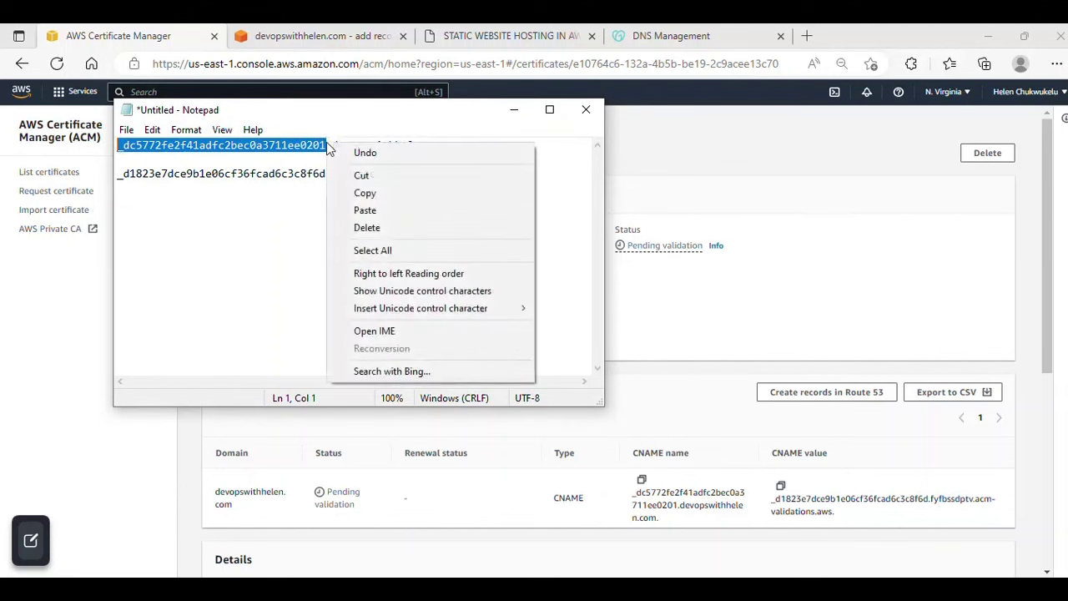
left_click(371, 193)
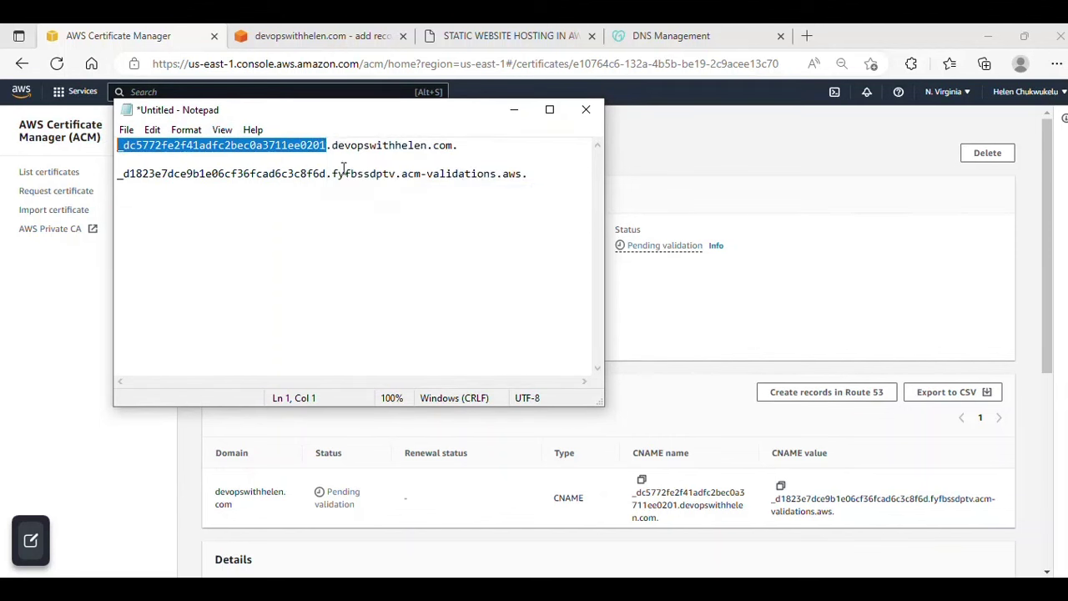
left_click(297, 35)
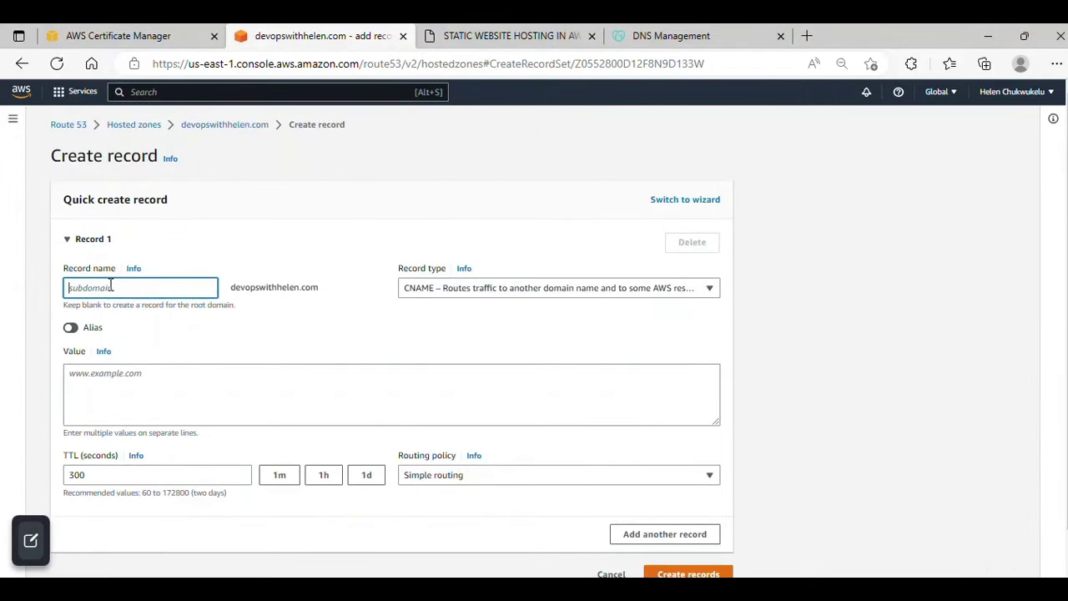
key("ctrl+v")
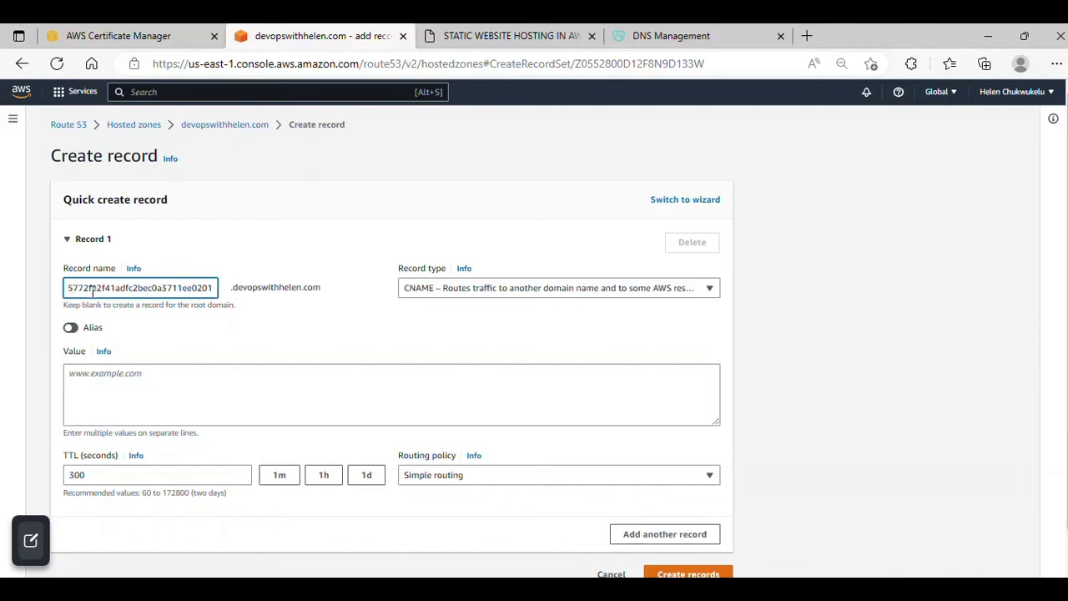
key("Home")
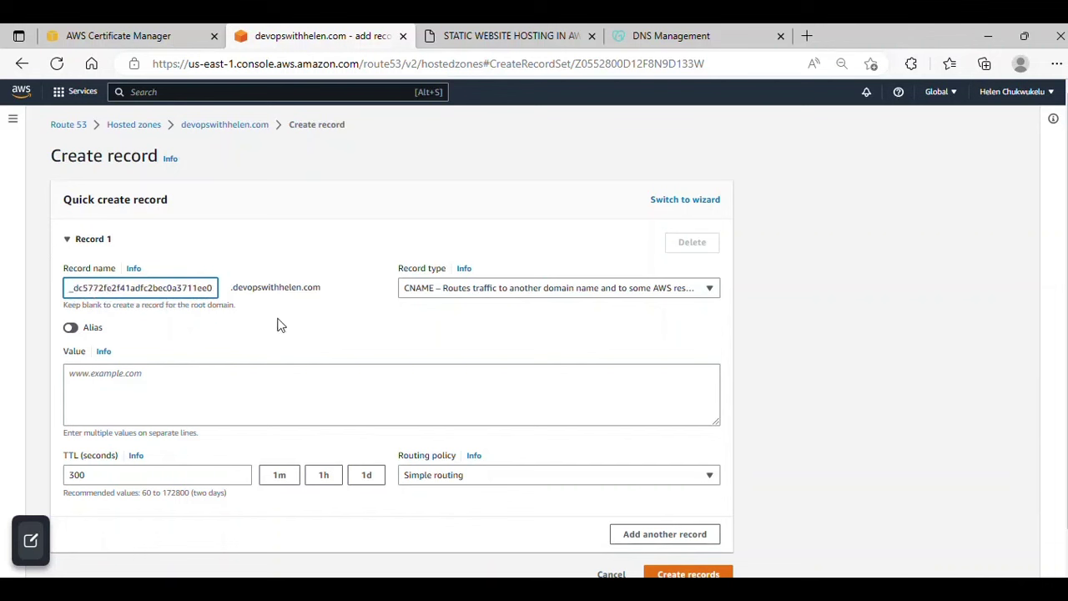
- Copy the CNAME value without its trailing dot from Notepad into the record's value and create the record with Simple routing and TTL 300
left_click(367, 377)
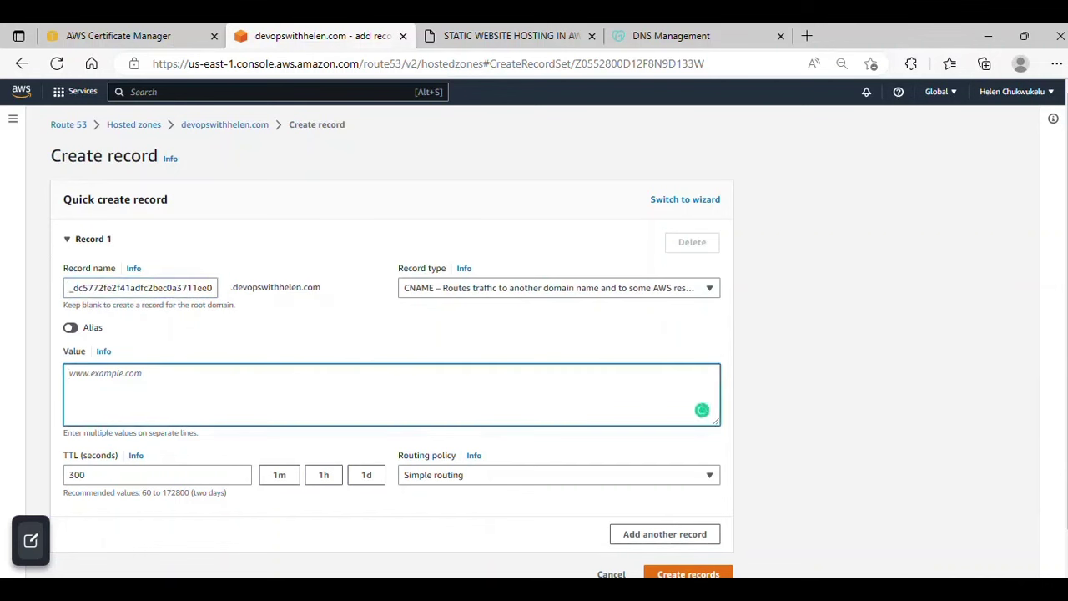
key("super")
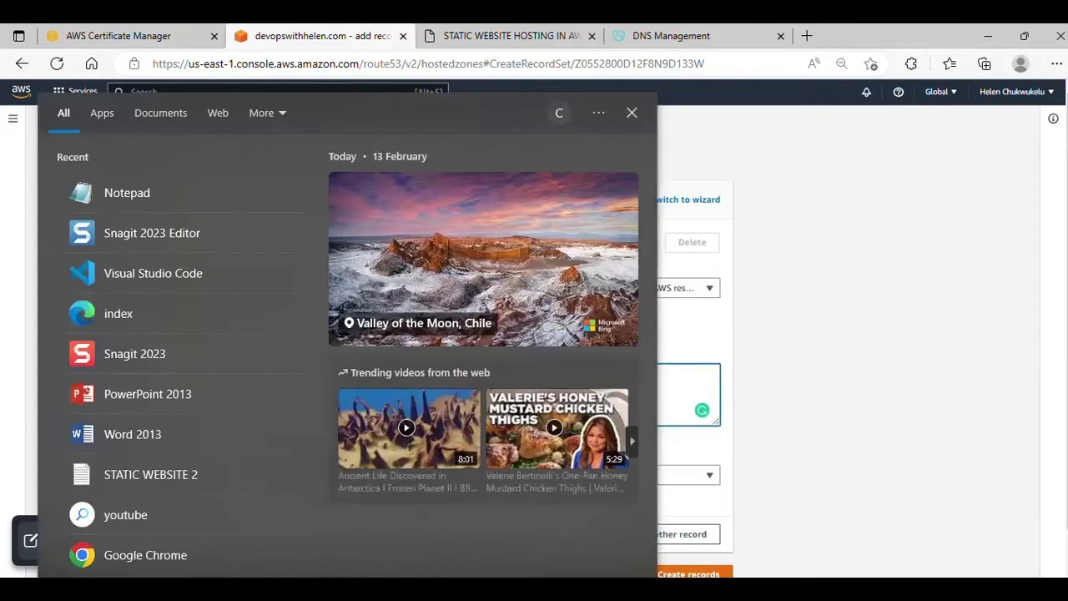
key("Escape")
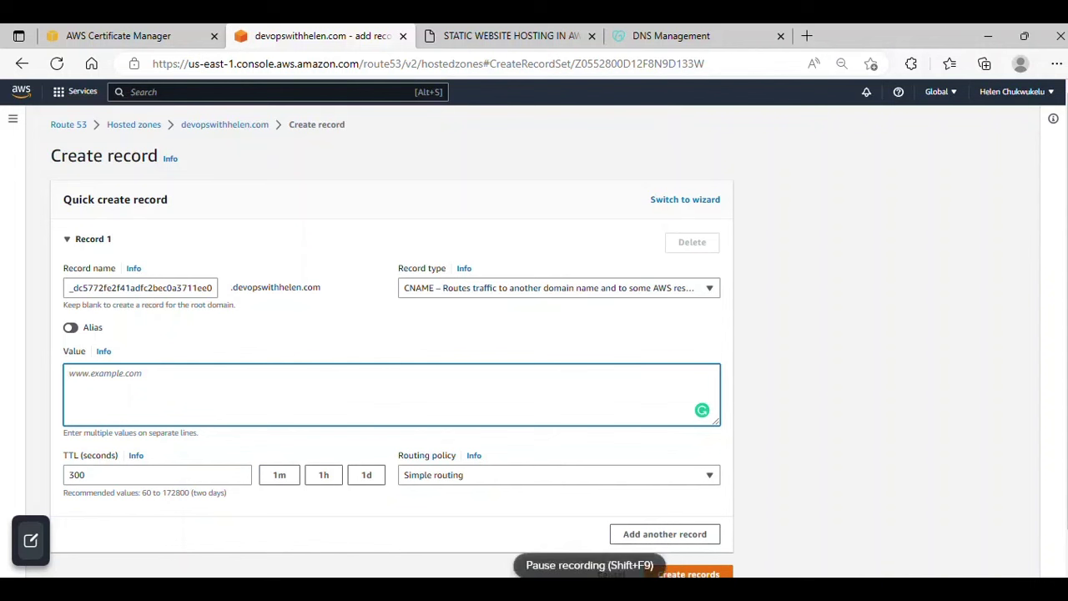
key("alt+Tab")
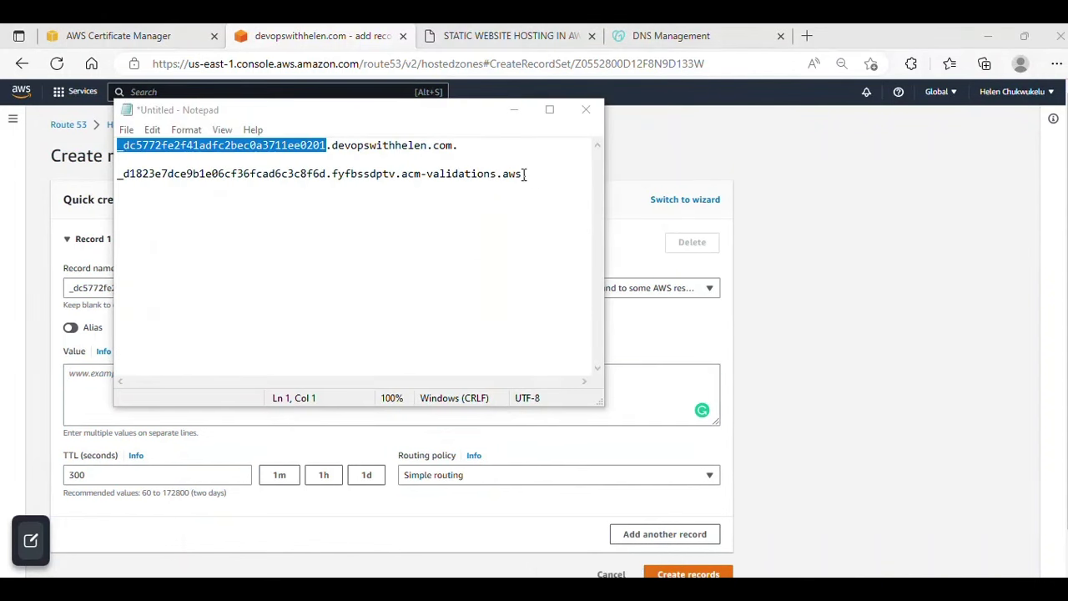
left_click(525, 173)
left_click_drag(524, 173, 98, 177)
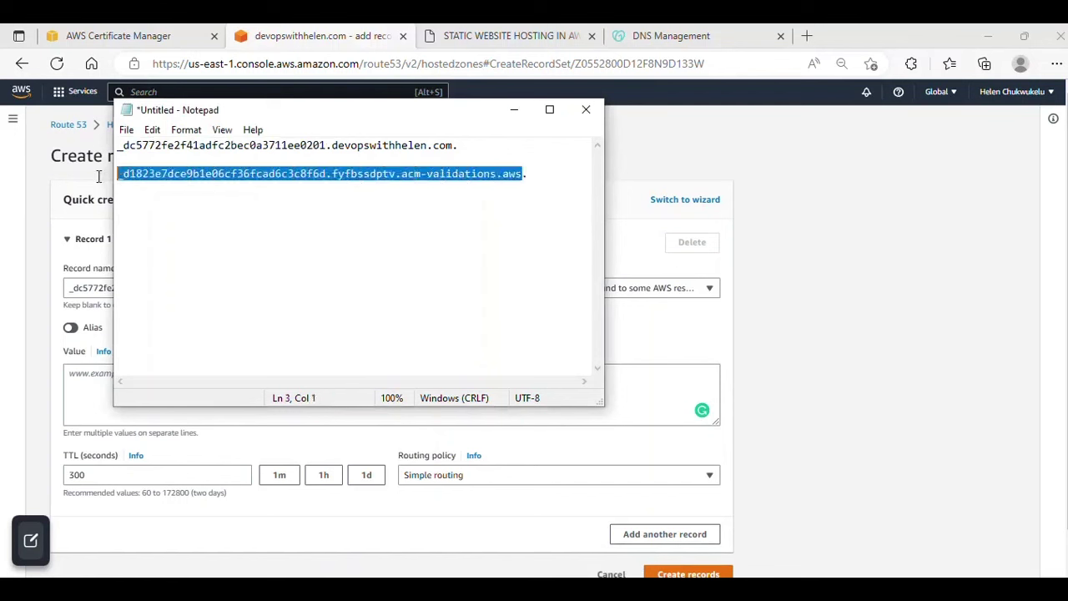
right_click(509, 179)
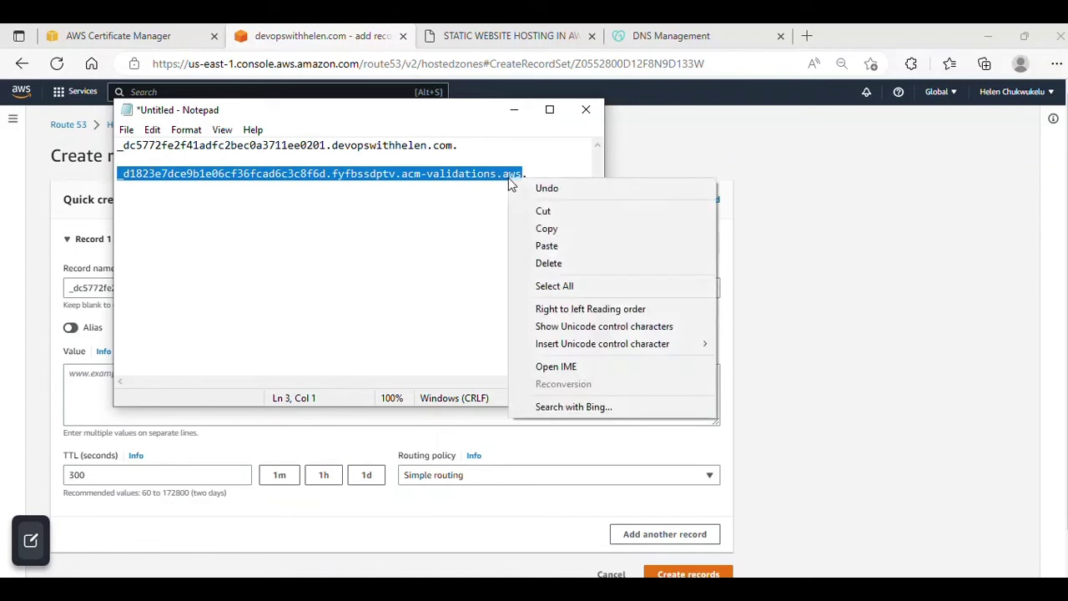
left_click(551, 226)
left_click(695, 153)
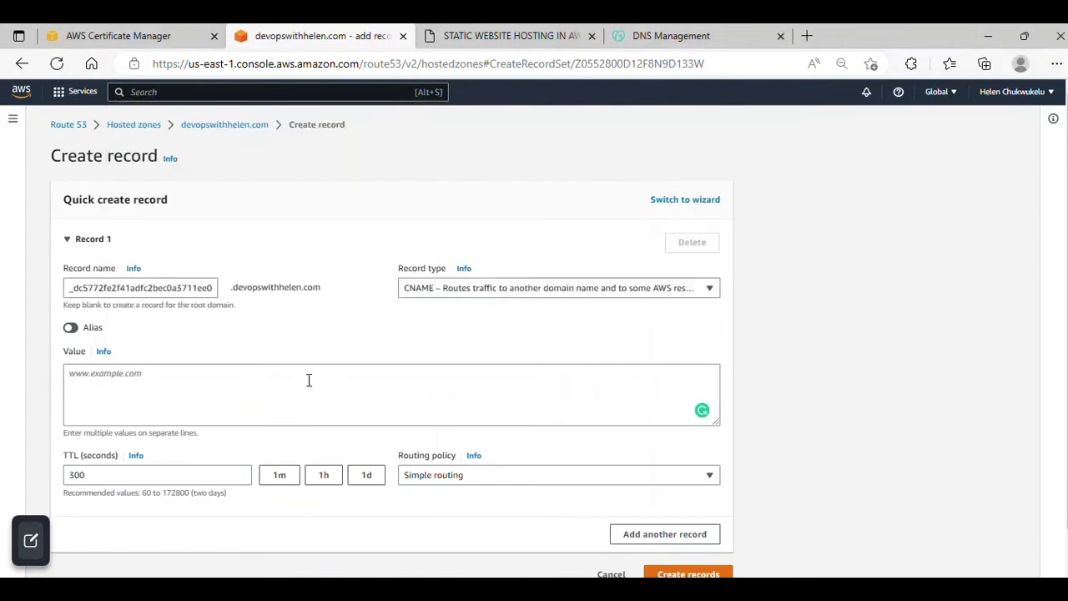
left_click(309, 379)
key("ctrl+v")
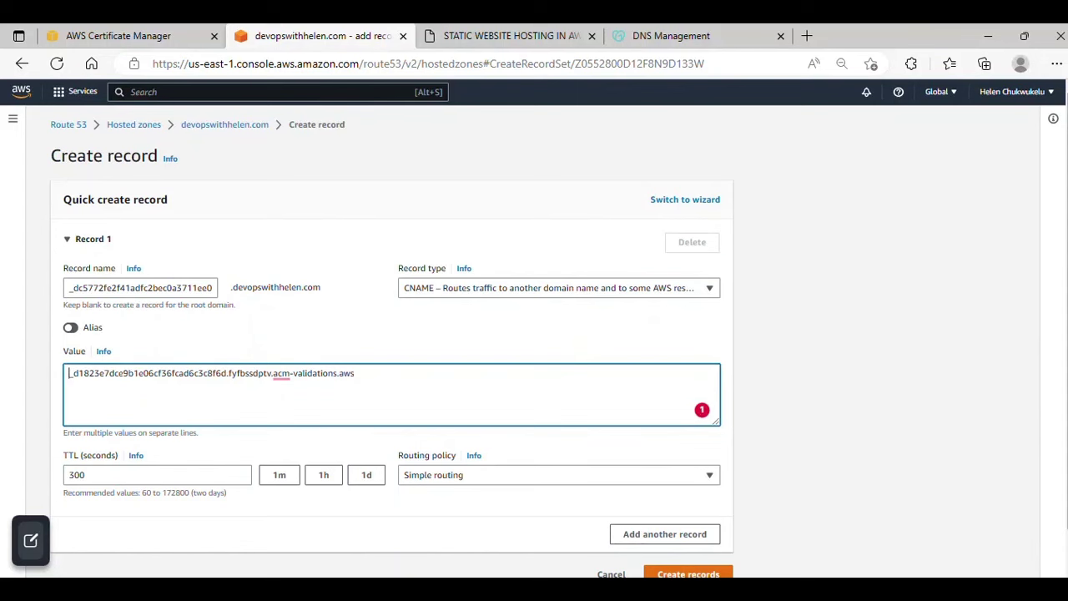
scroll(755, 383, "down", 1)
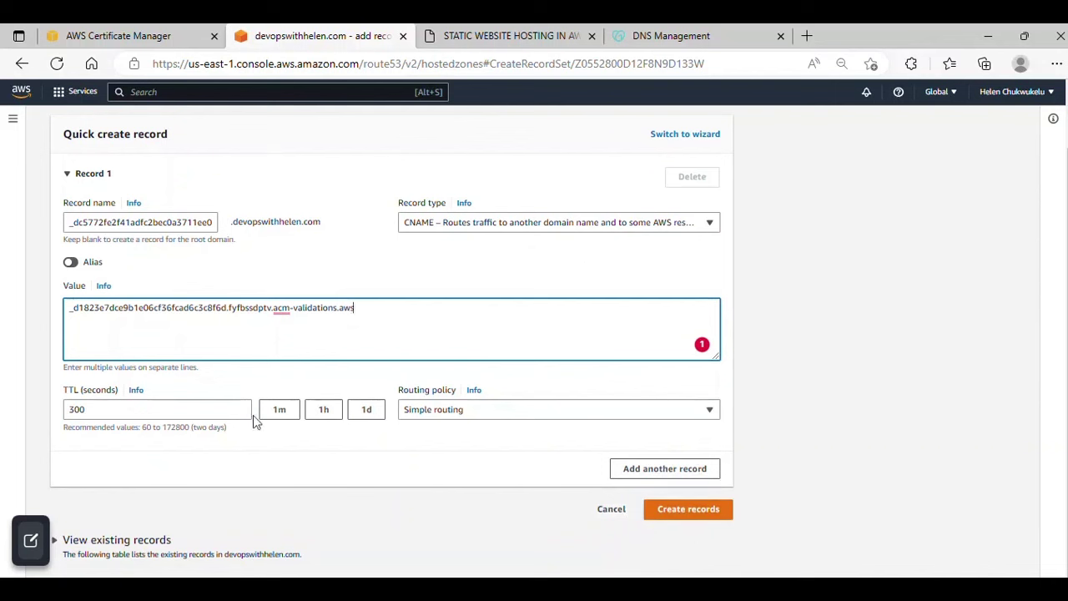
left_click(676, 518)
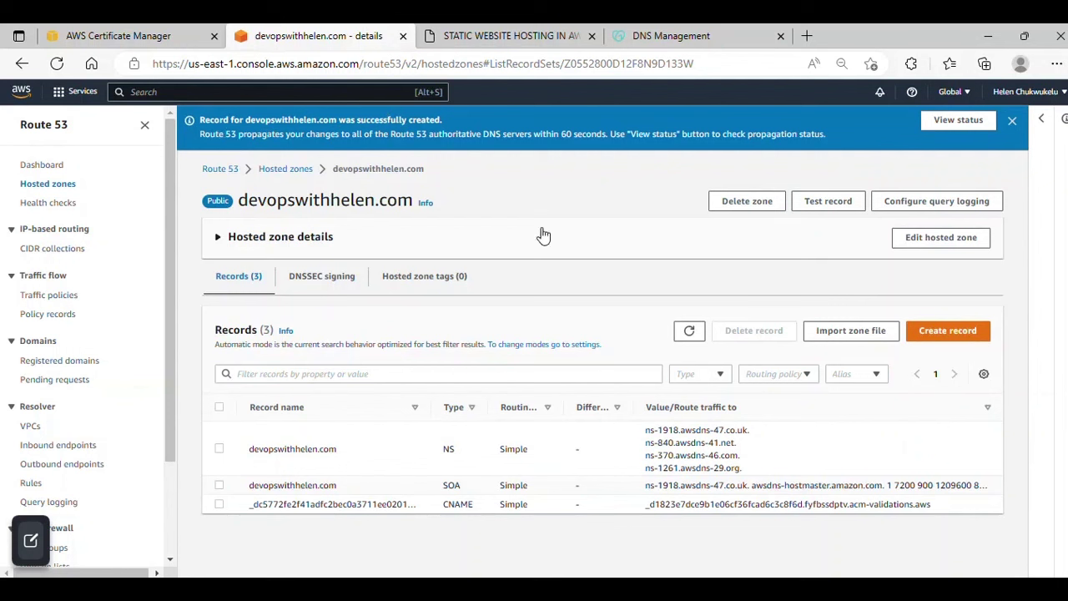
- Return to AWS Certificate Manager to check the certificate's status and open the CloudFront service
left_click(105, 26)
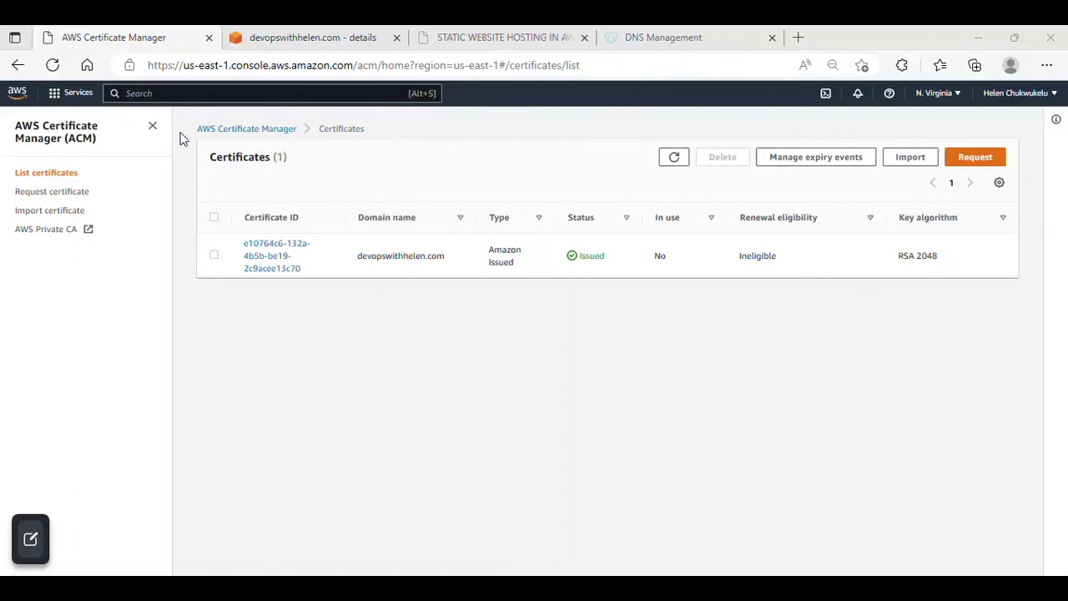
left_click(163, 92)
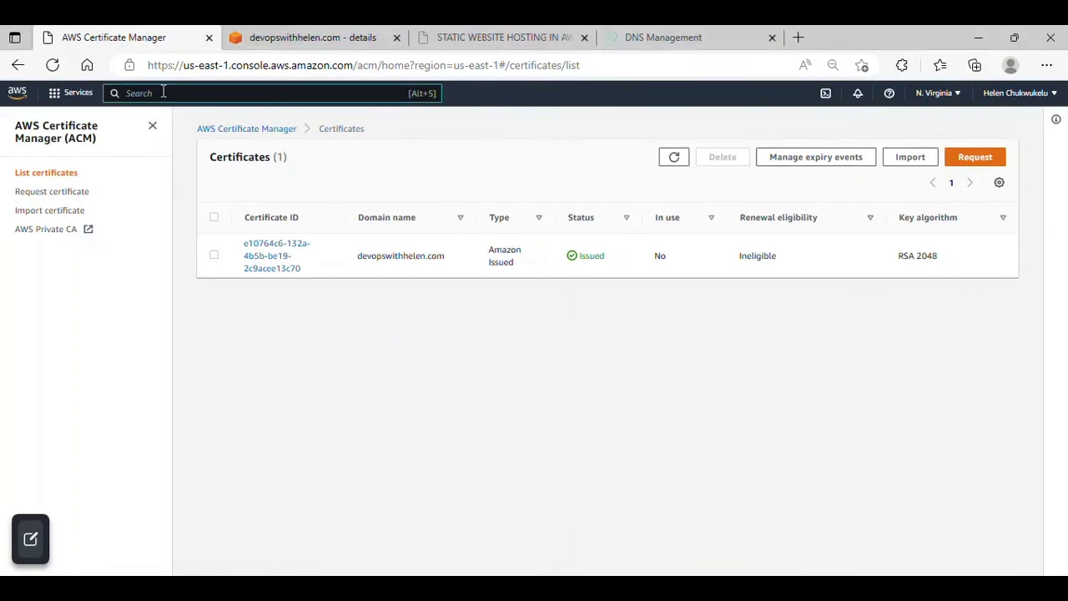
type("cloud")
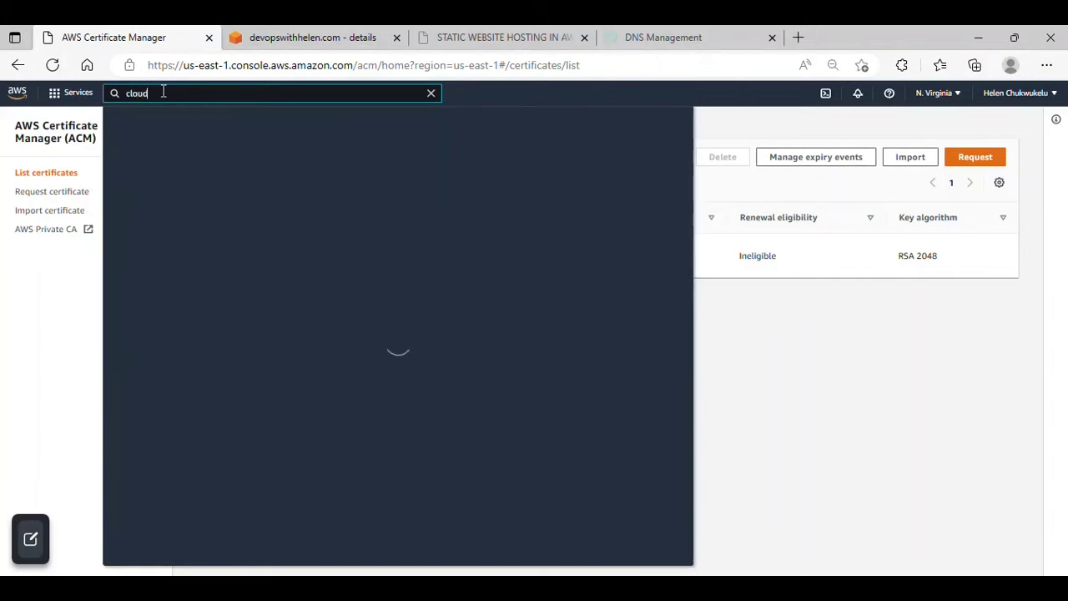
type("front")
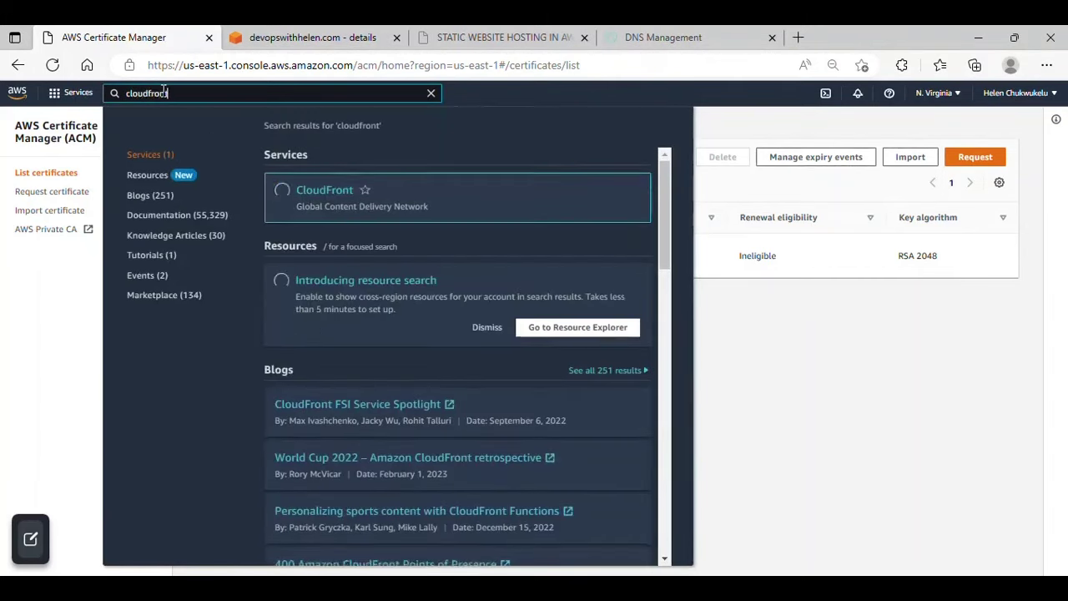
left_click(323, 192)
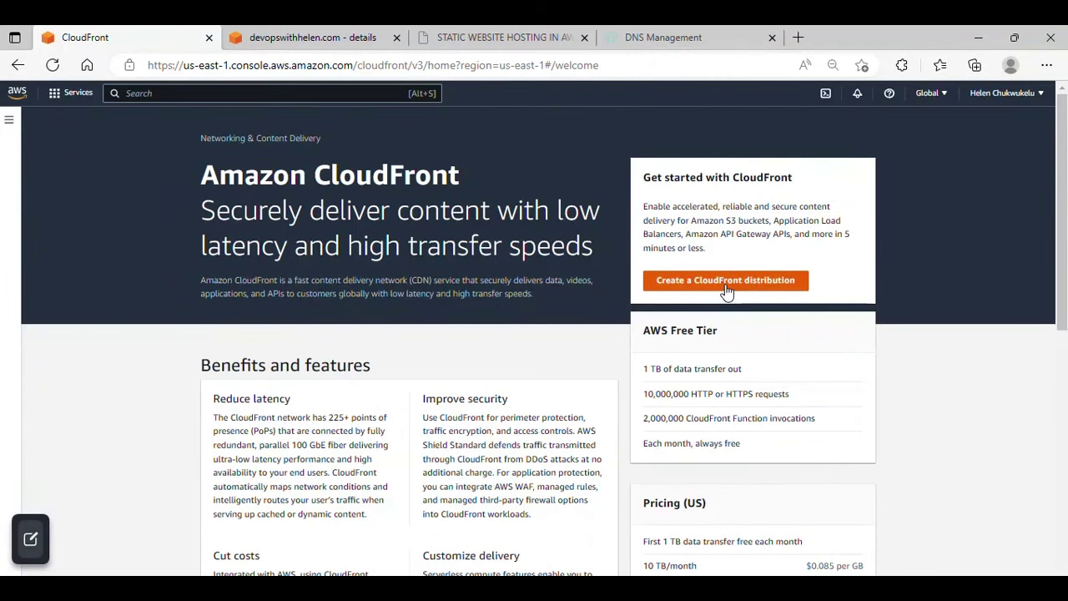
- Start creating a CloudFront distribution, and open the devopswithhelen.com bucket in S3 alongside it
left_click(726, 288)
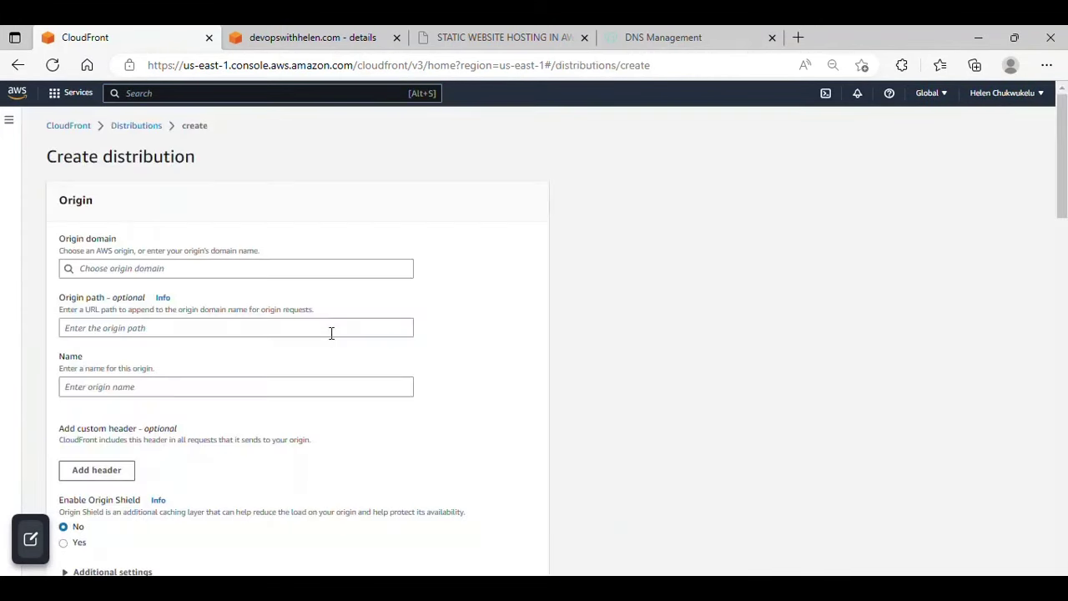
left_click(304, 37)
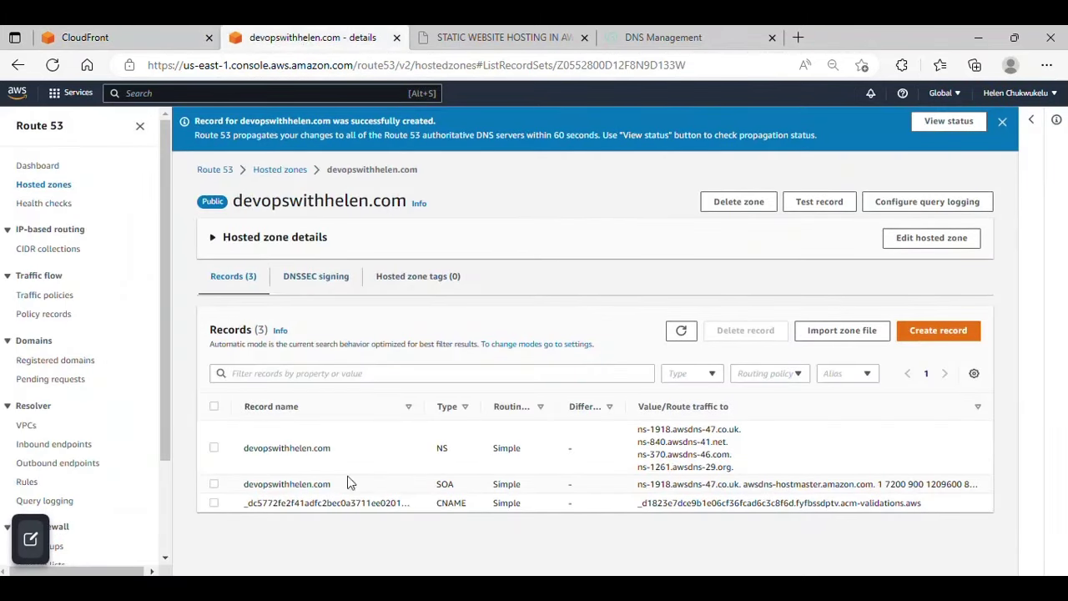
left_click(218, 94)
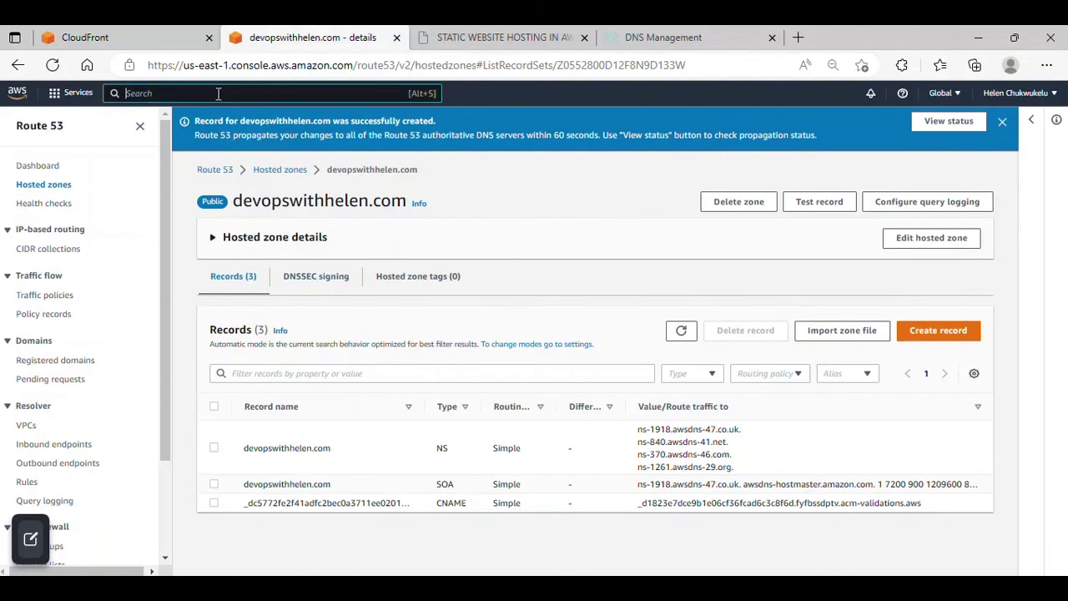
type("s3")
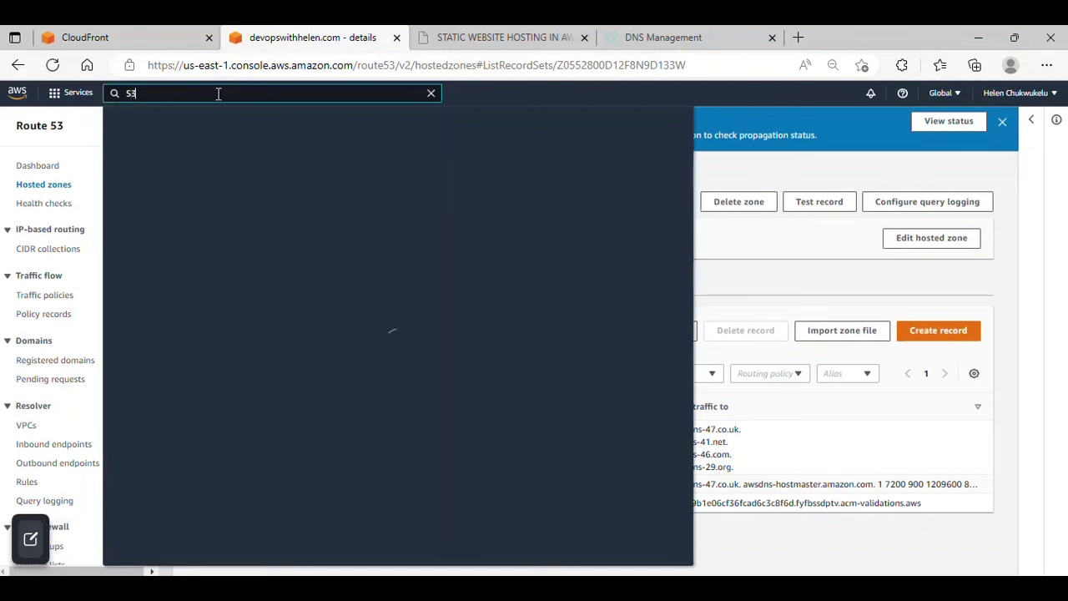
left_click(307, 191)
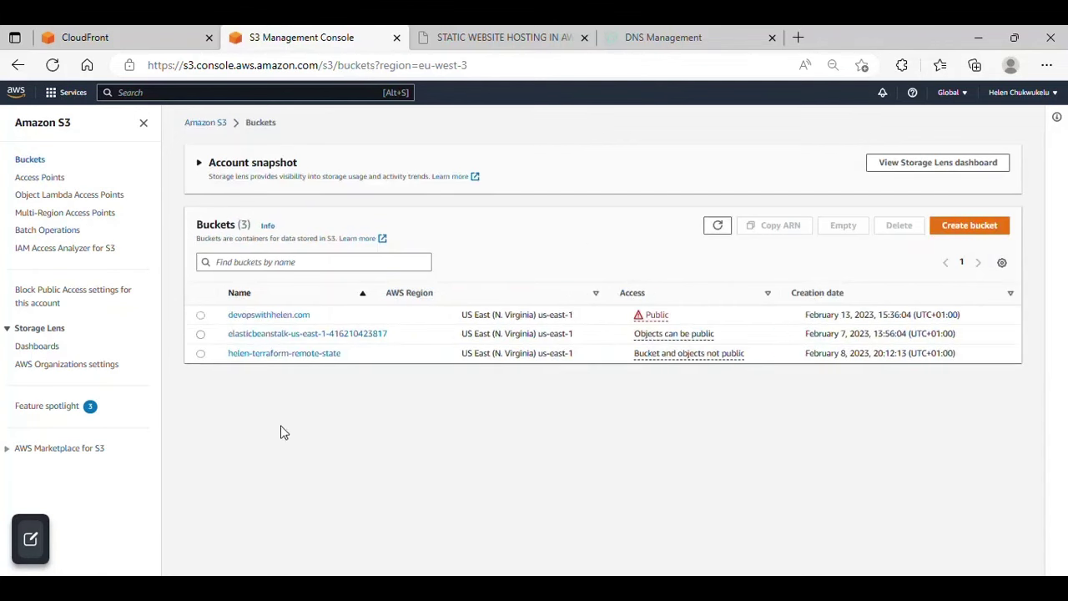
left_click(257, 321)
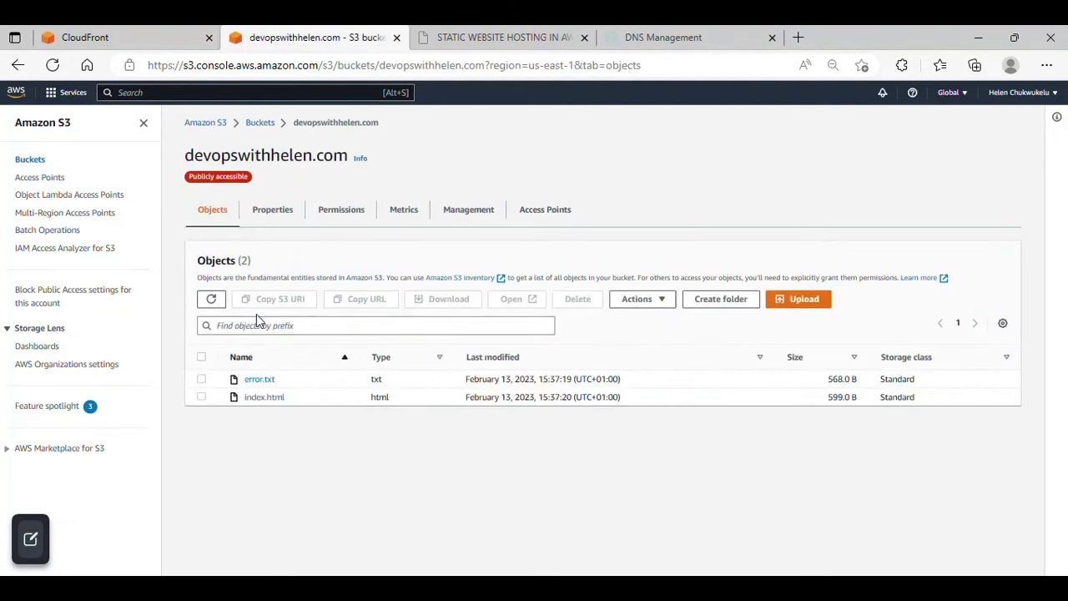
- Copy the bucket website endpoint from the static website hosting properties of the devopswithhelen.com bucket
left_click(276, 215)
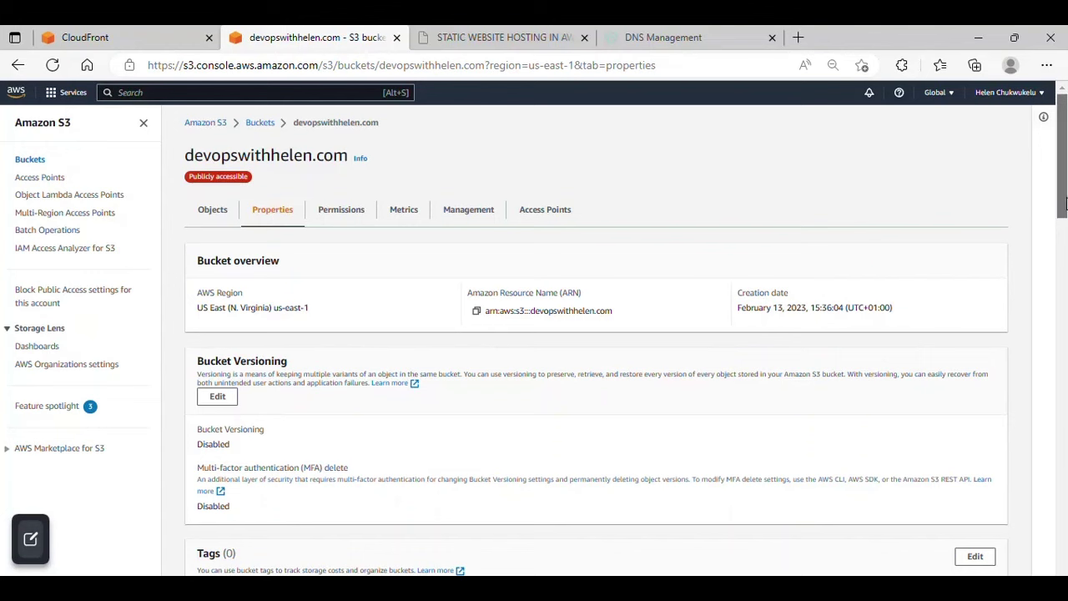
left_click_drag(1065, 209, 1065, 569)
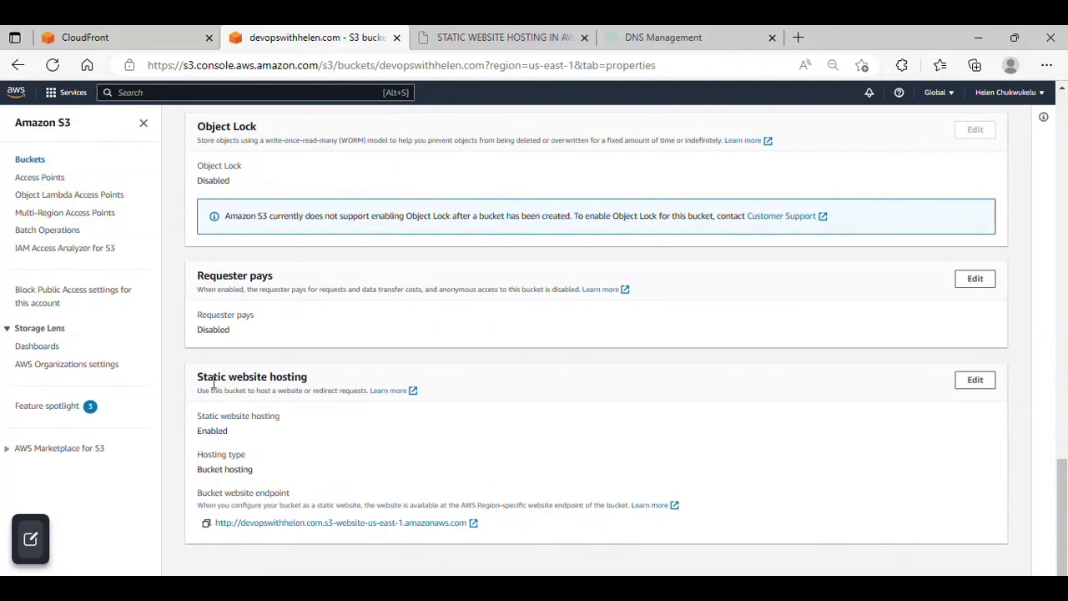
left_click_drag(204, 377, 360, 373)
left_click(336, 444)
left_click(206, 522)
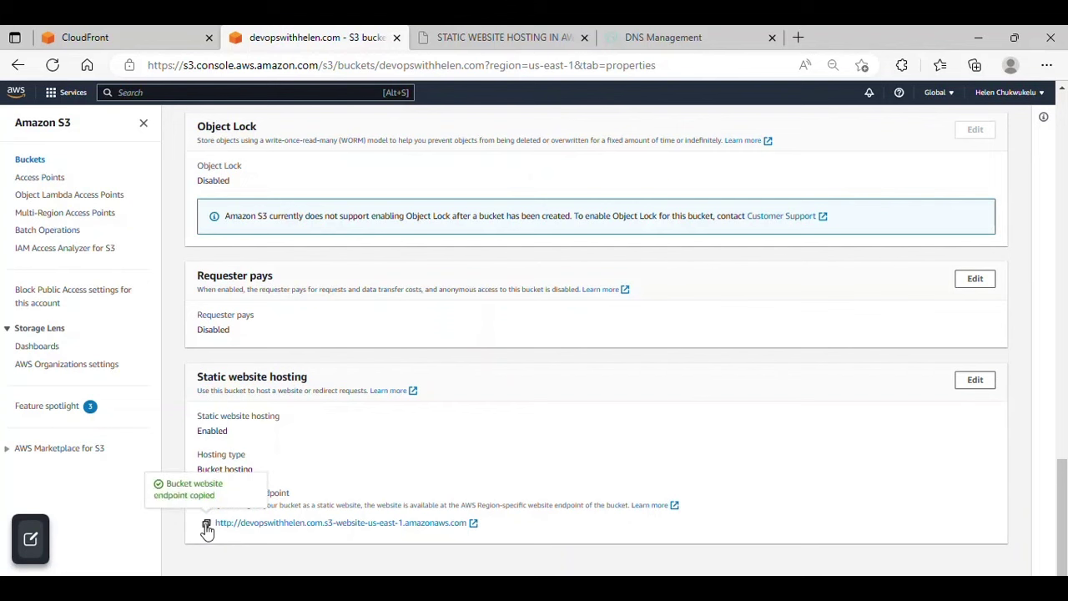
left_click(90, 36)
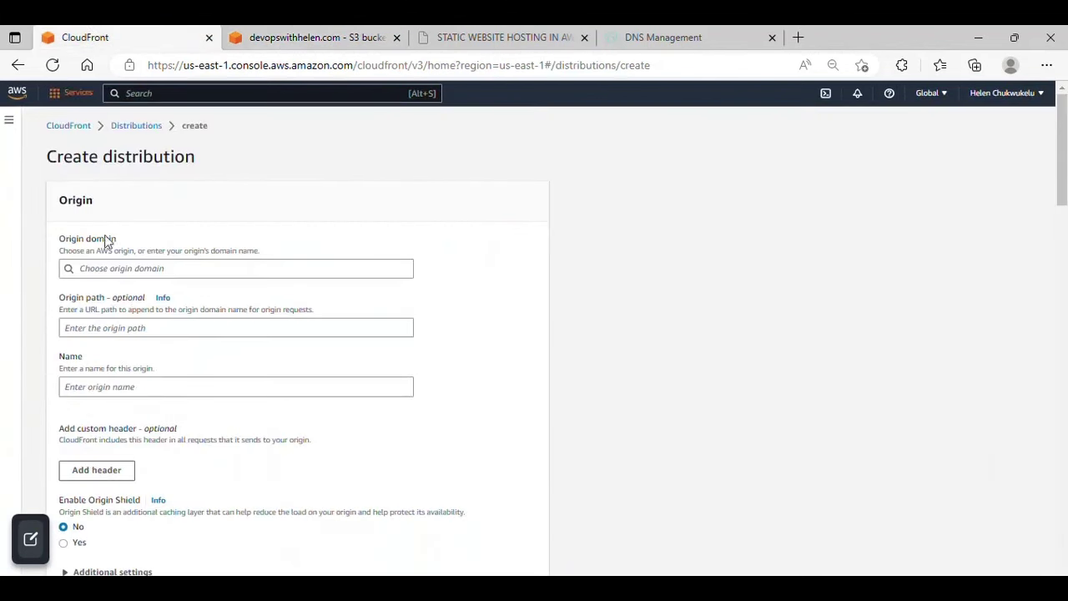
left_click(106, 265)
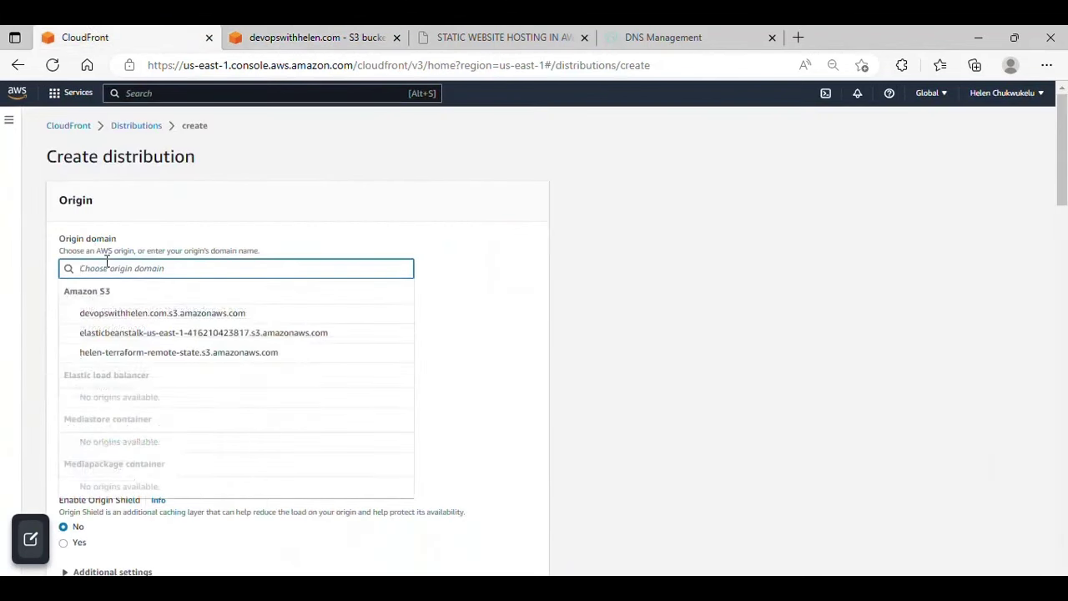
key("ctrl+v")
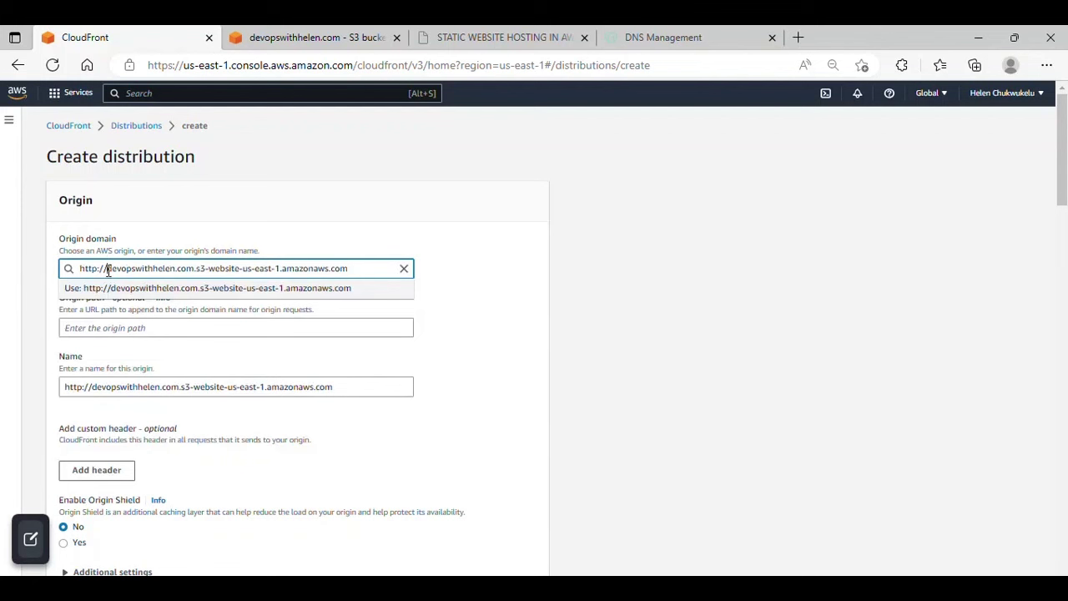
left_click(108, 268)
key("BackSpace")
key("BackSpace")
key("BackSpace")
key("BackSpace")
key("BackSpace")
key("BackSpace")
key("BackSpace")
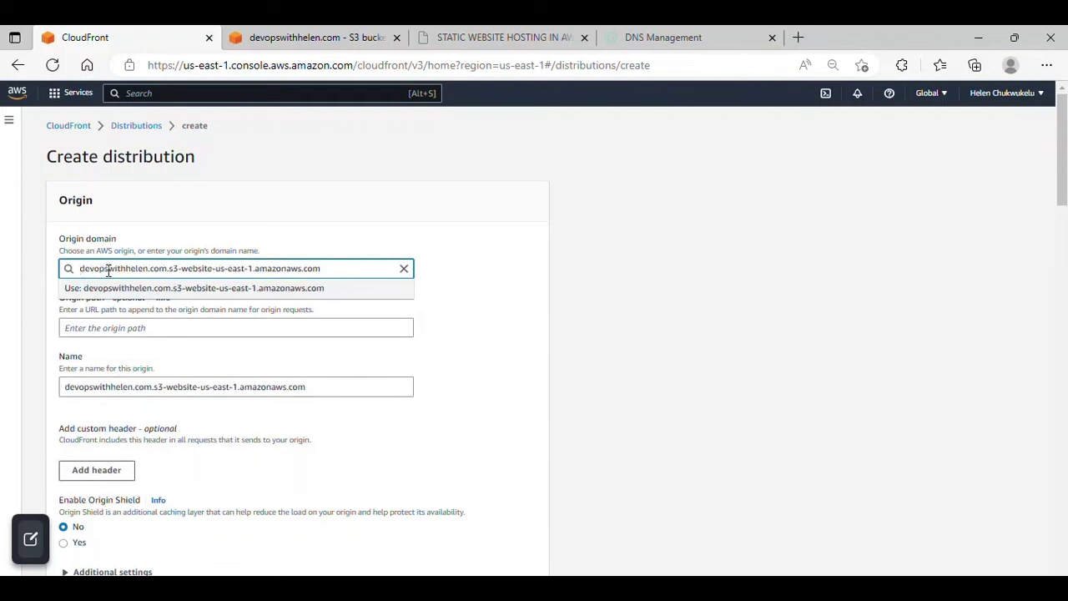
left_click(311, 226)
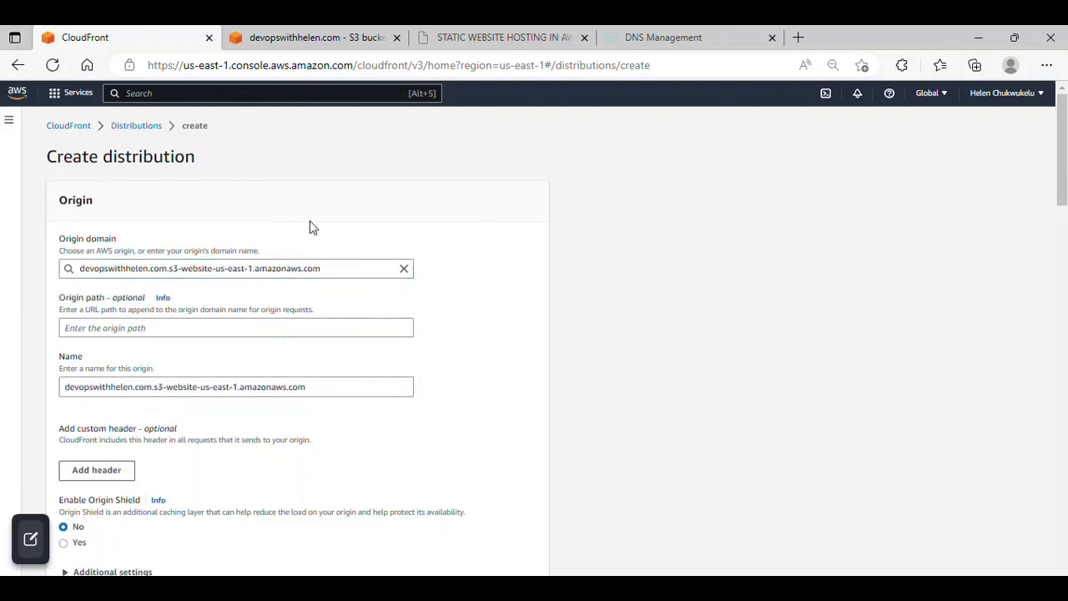
left_click(84, 268)
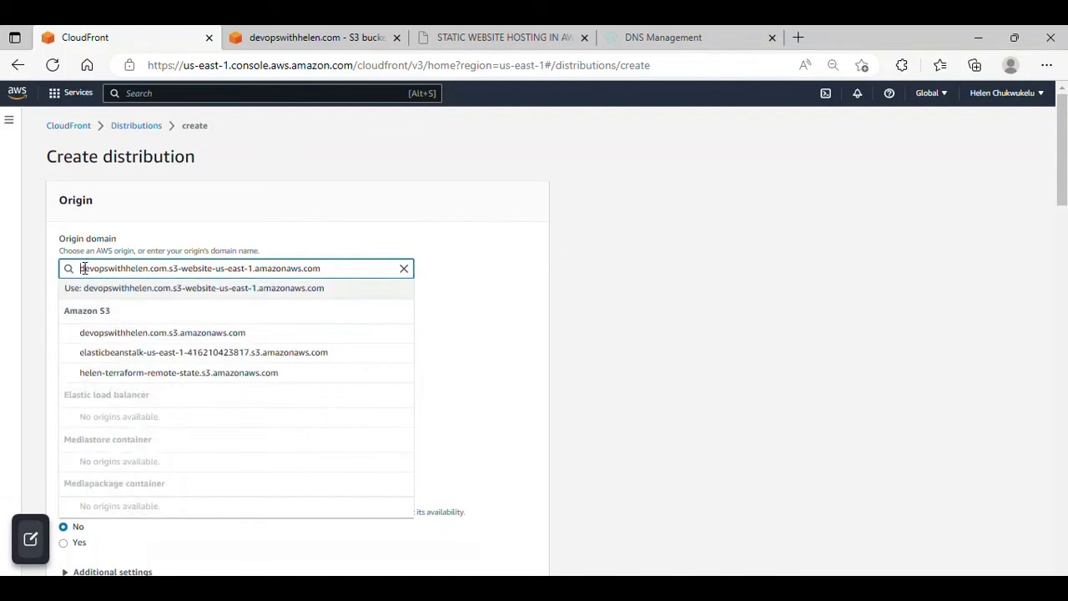
left_click(385, 217)
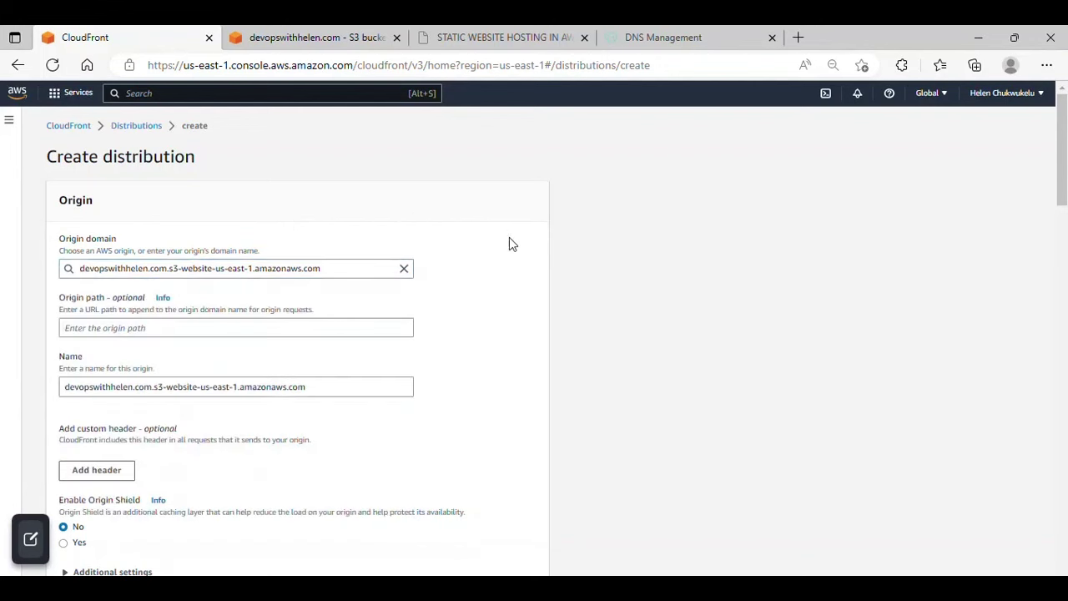
- Set the default cache behavior's viewer protocol policy to Redirect HTTP to HTTPS
scroll(424, 342, "down", 3)
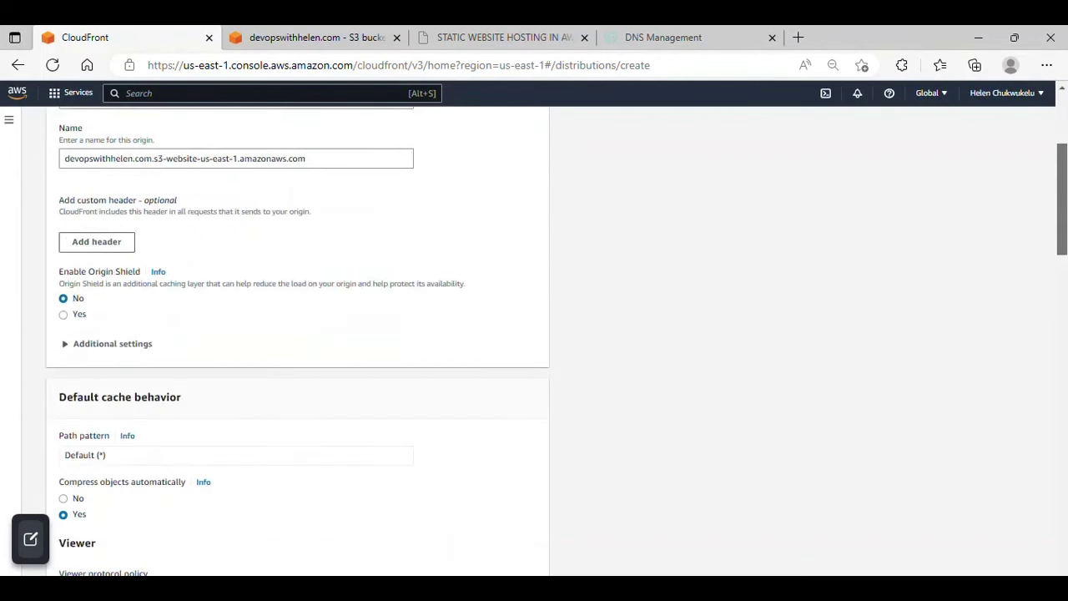
scroll(603, 334, "up", 2)
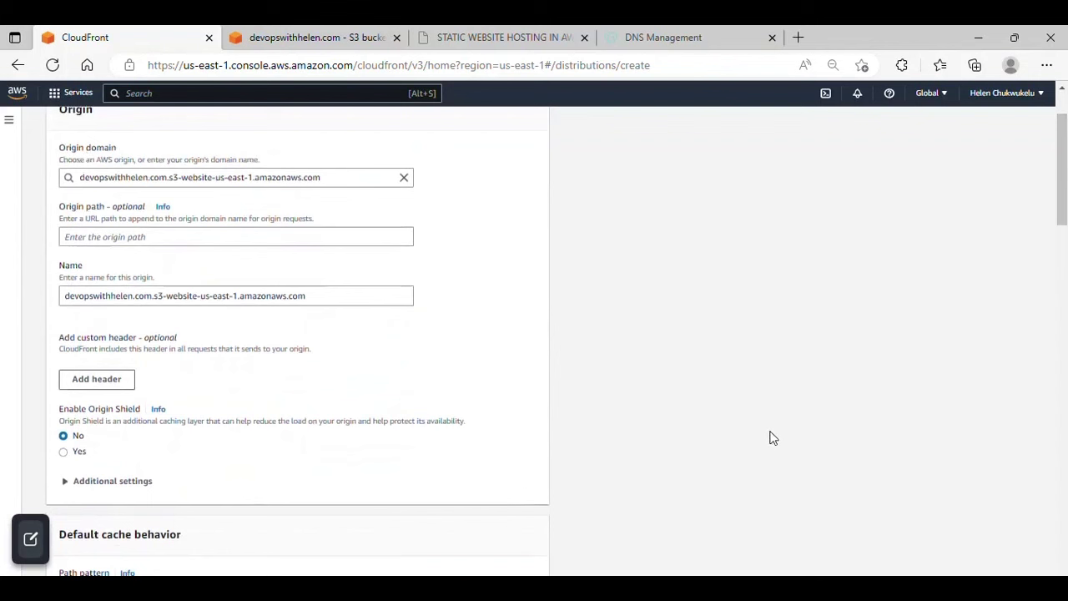
scroll(1056, 250, "down", 3)
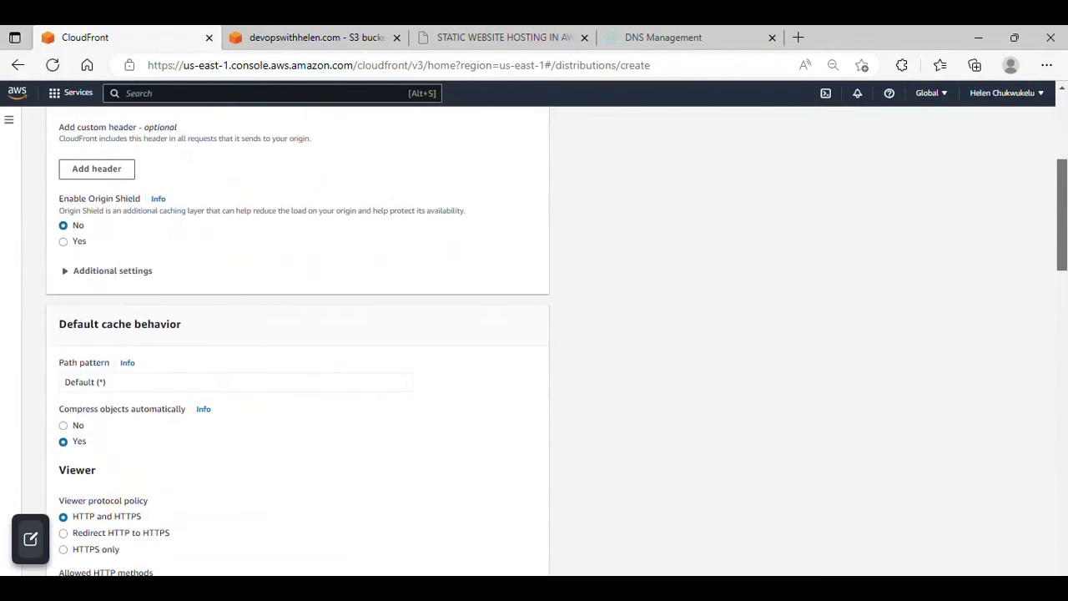
scroll(533, 341, "down", 3)
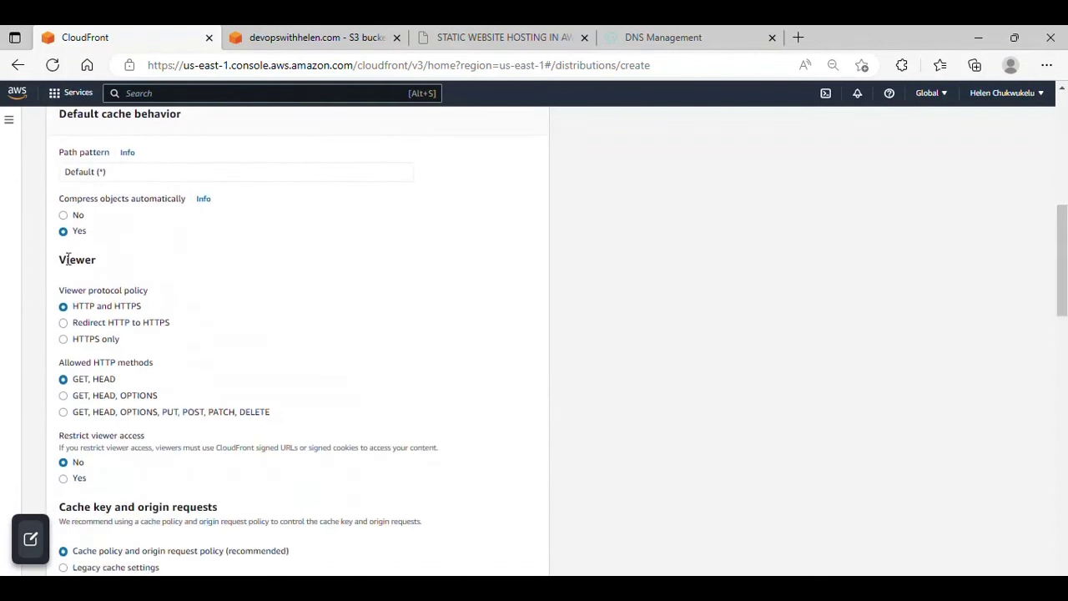
left_click(66, 325)
left_click_drag(149, 329, 164, 330)
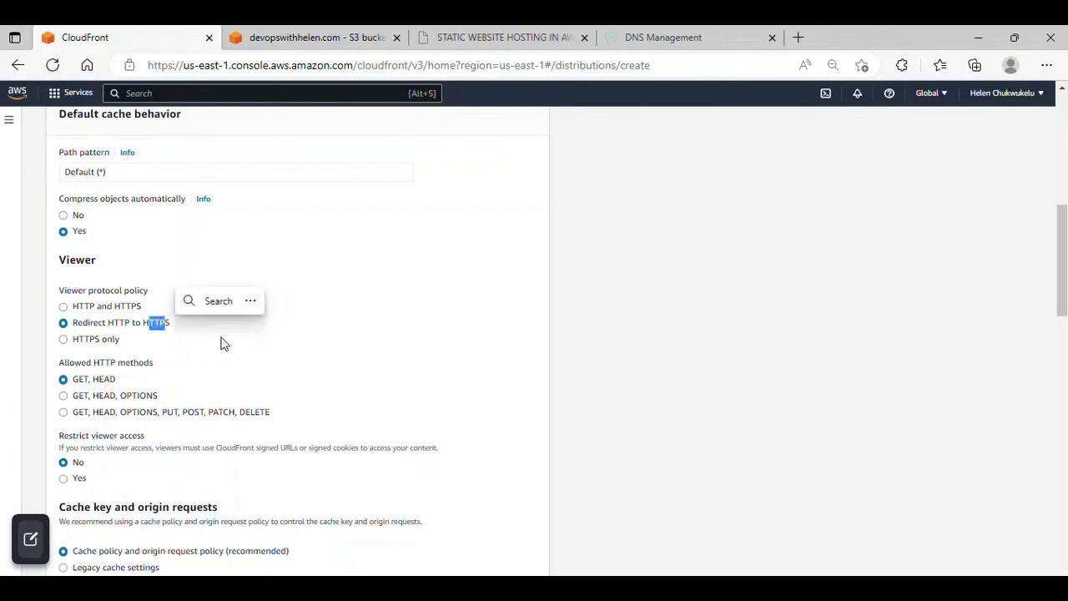
left_click(306, 355)
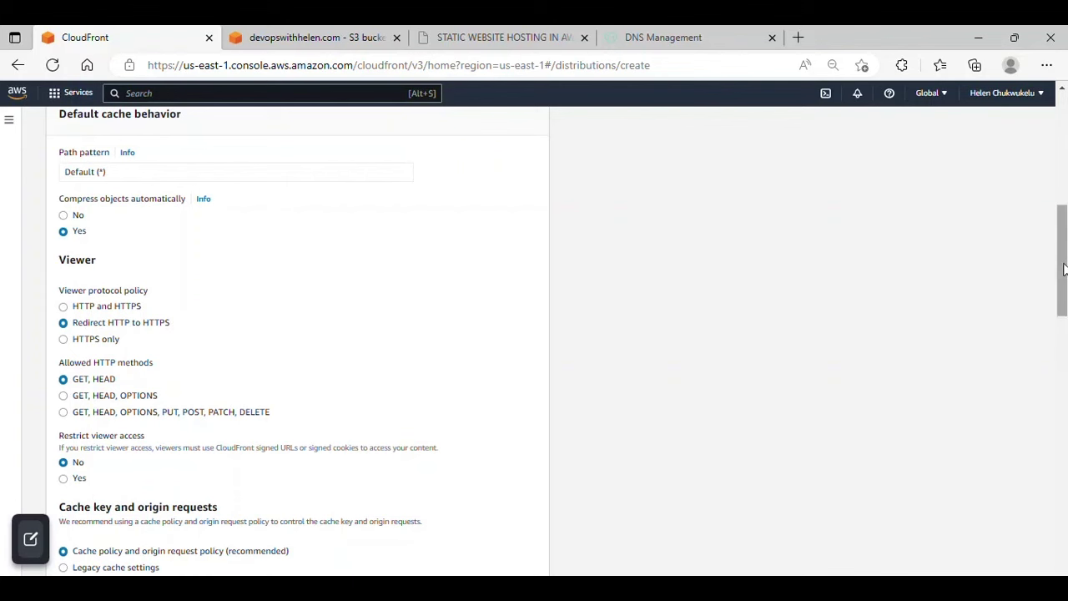
- Add devopswithhelen.com as the alternate domain name and choose the devopswithhelen.com ACM certificate as the custom SSL certificate
left_click_drag(1063, 268, 1056, 403)
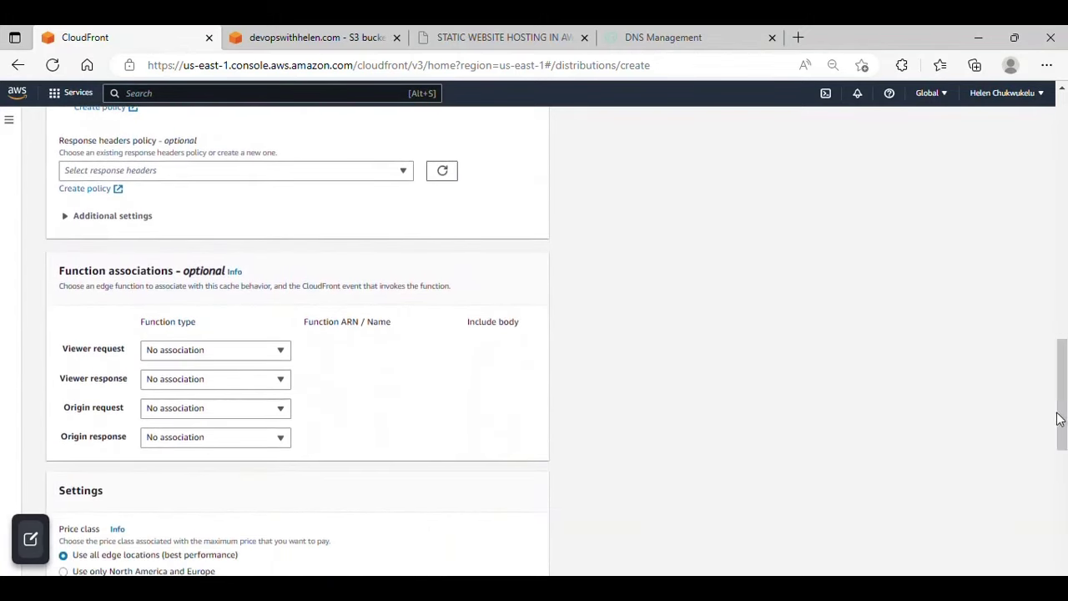
triple_click(1058, 419)
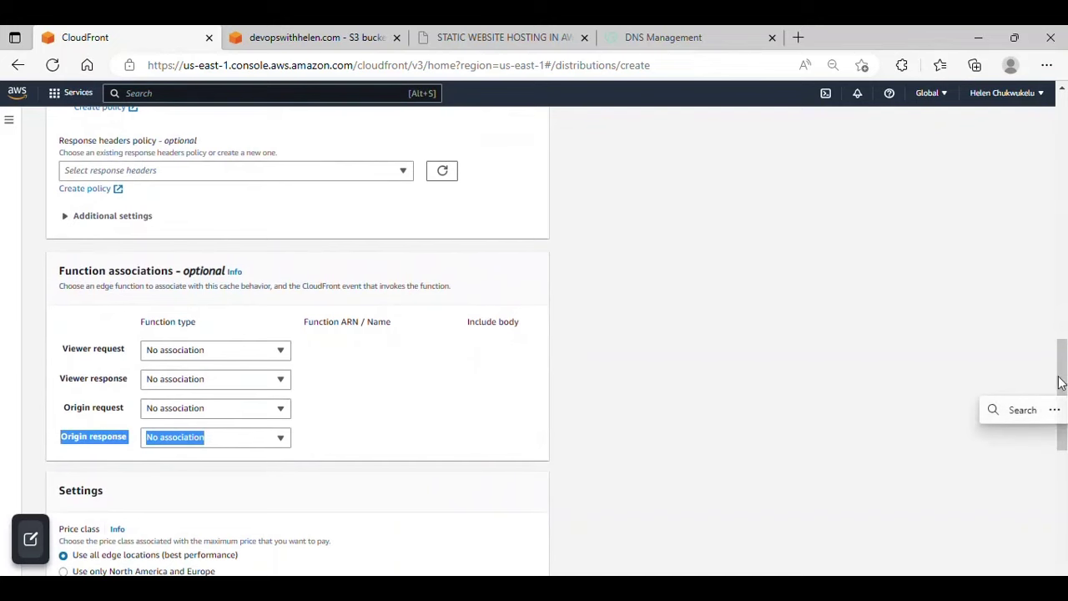
left_click_drag(1059, 382, 1059, 482)
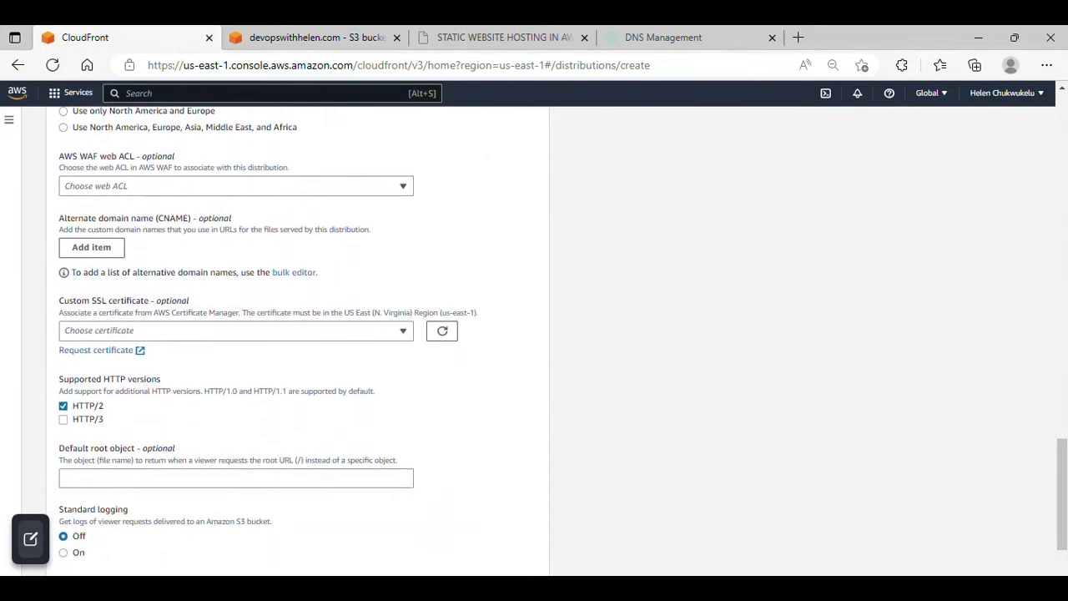
left_click(93, 248)
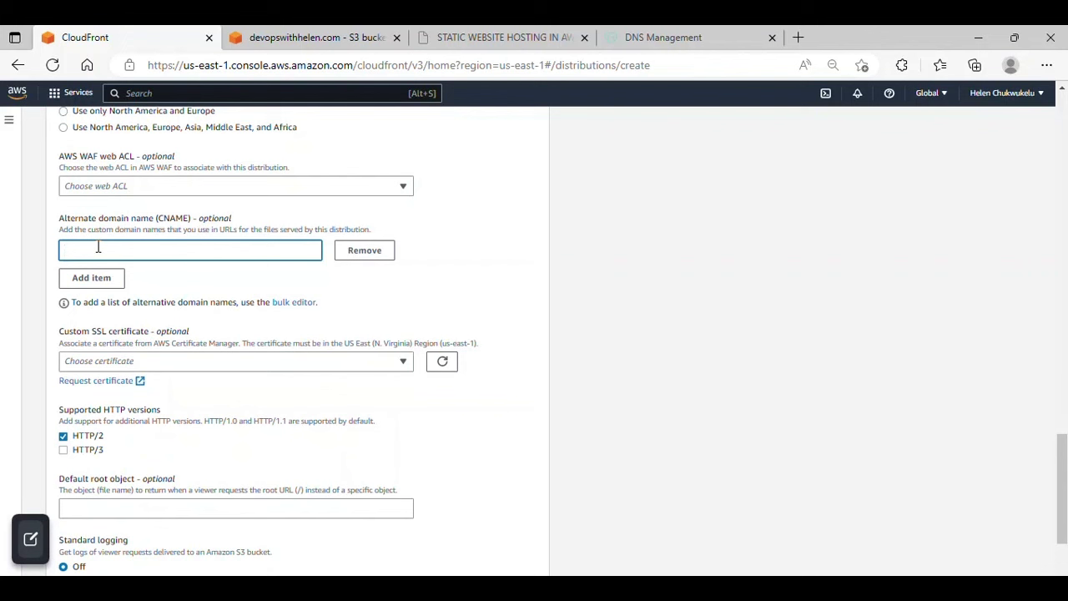
type("vopswithhelen.com")
left_click(175, 366)
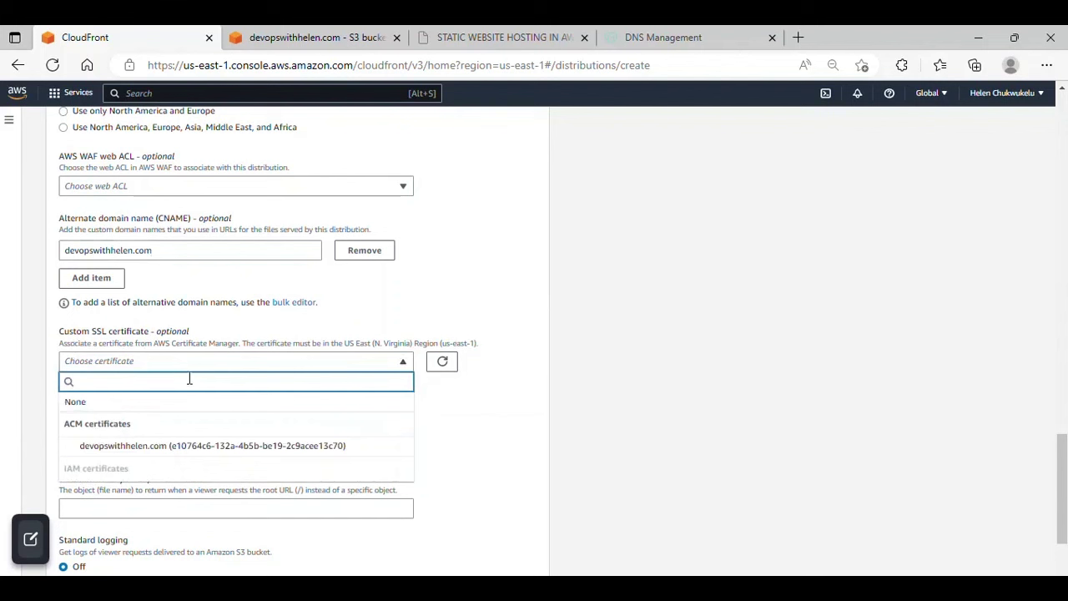
left_click(150, 448)
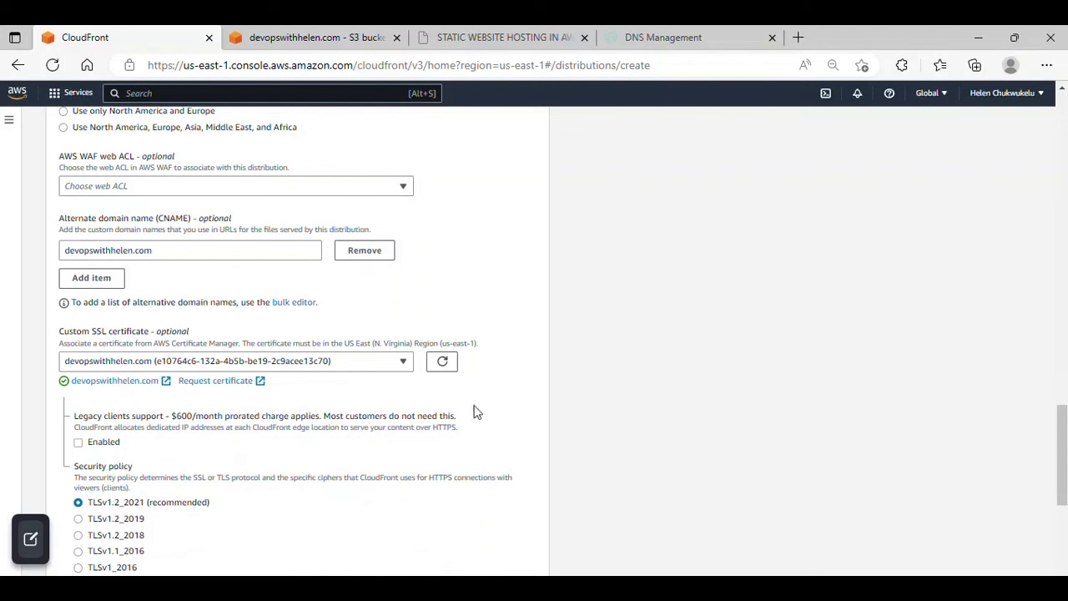
- Keep the remaining settings at their defaults, including security policy TLSv1.2_2021 and HTTP/2, and create the distribution
scroll(476, 413, "down", 1)
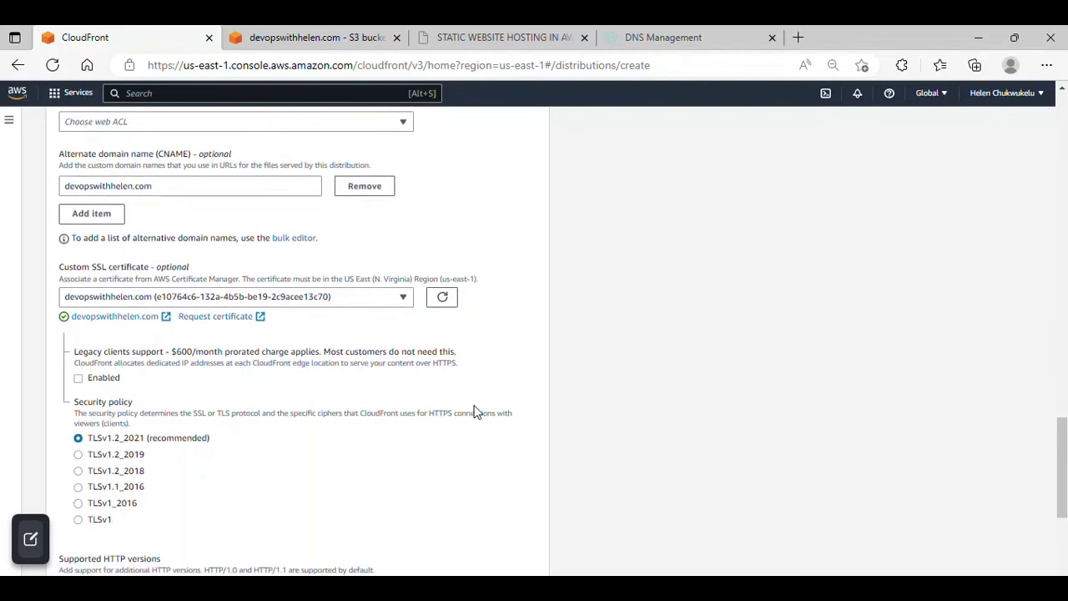
scroll(476, 412, "down", 2)
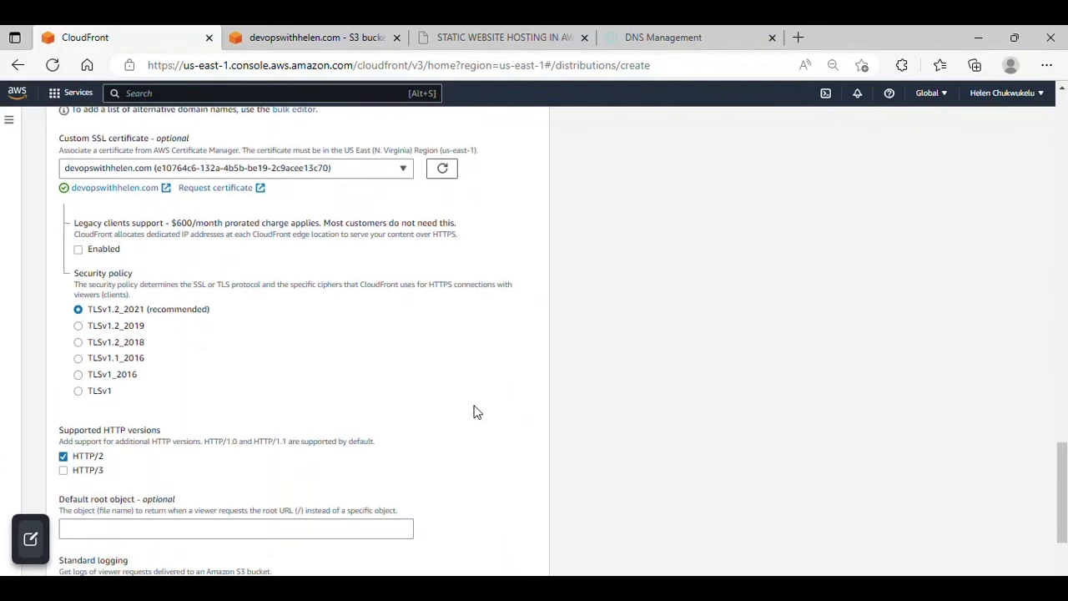
scroll(476, 412, "down", 3)
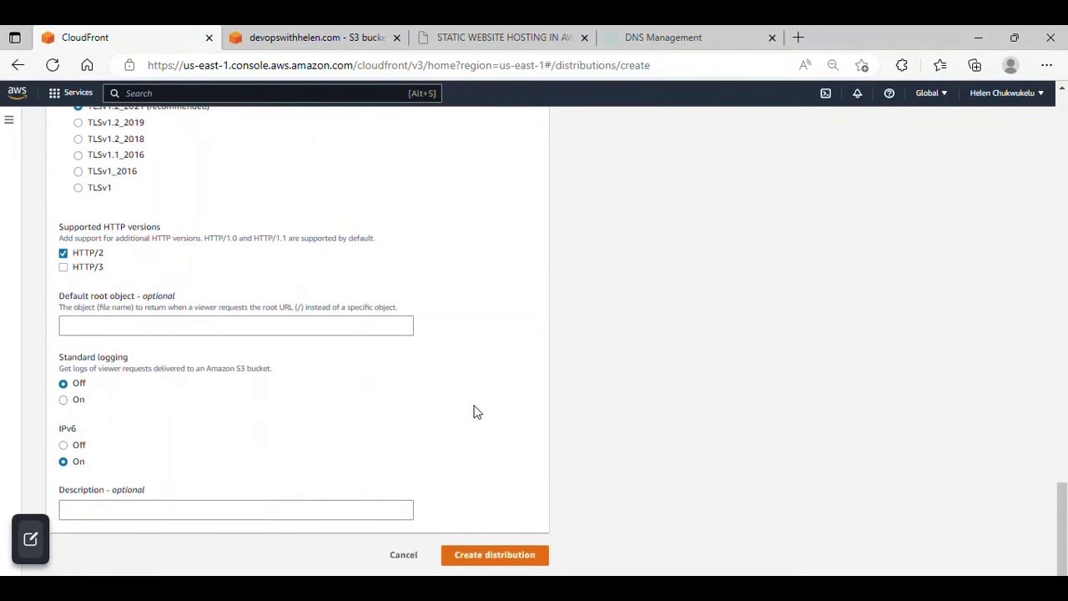
left_click(484, 558)
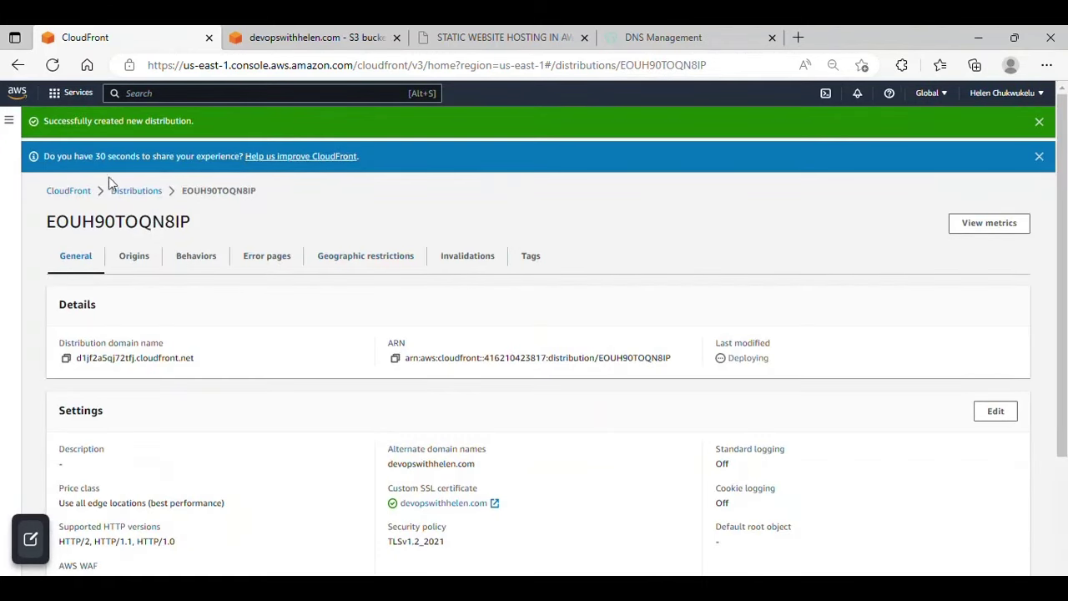
- Dismiss the notices and open the distributions list to check the new distribution's status and last modified date
left_click(1038, 158)
left_click(1039, 122)
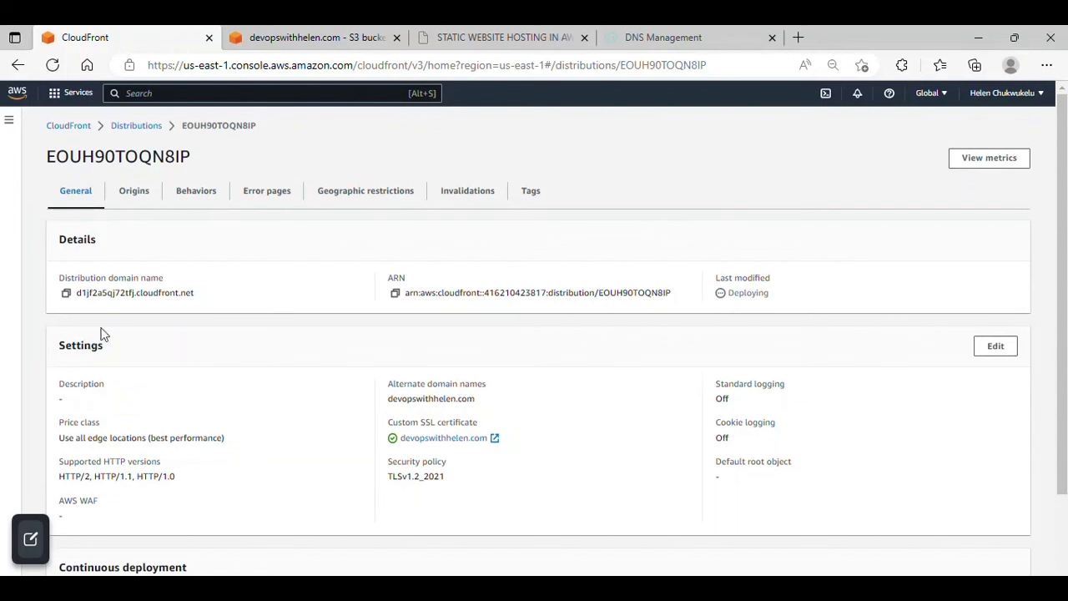
left_click(132, 127)
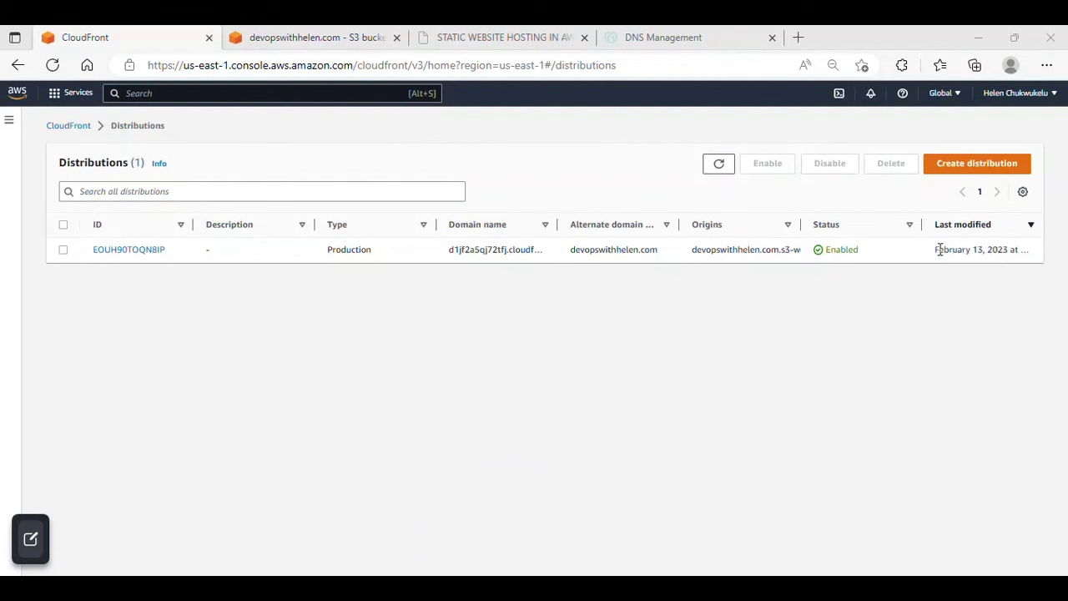
left_click_drag(939, 250, 1007, 255)
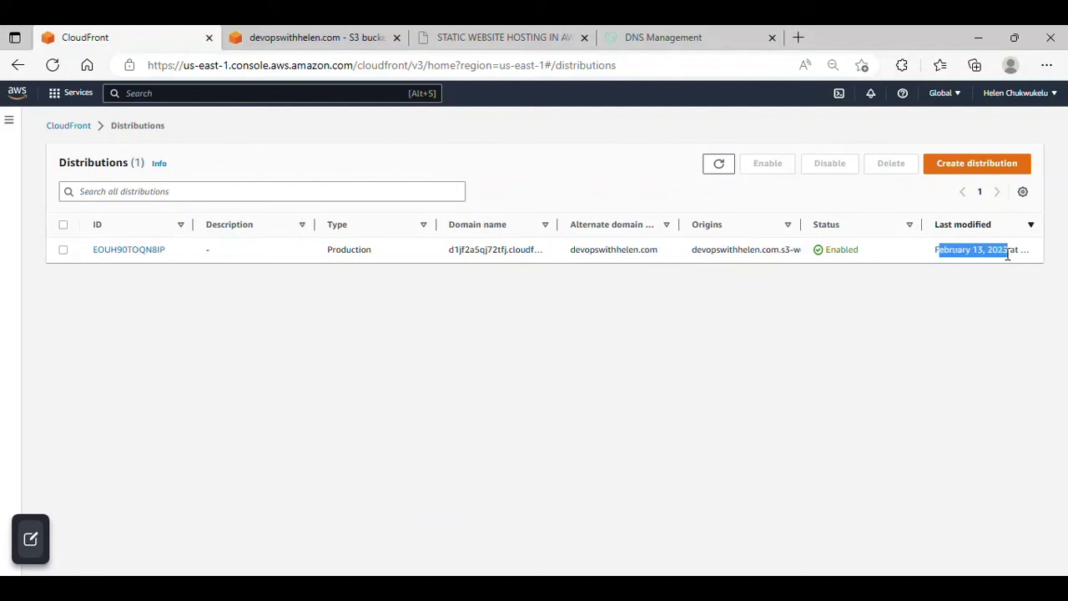
- Open the details of the devopswithhelen.com distribution and copy its distribution domain name
left_click(957, 298)
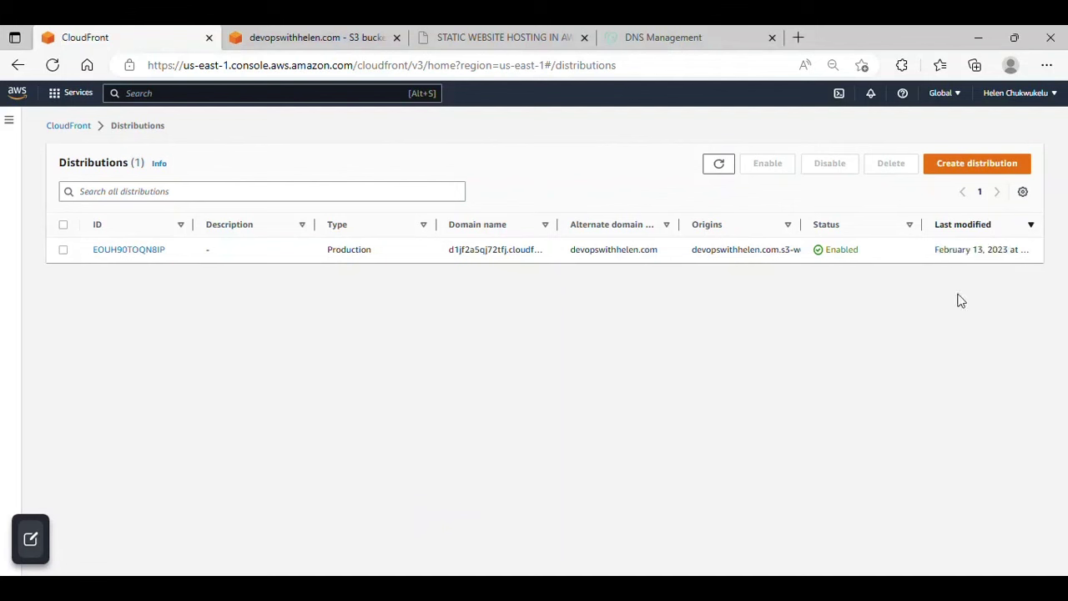
left_click(131, 250)
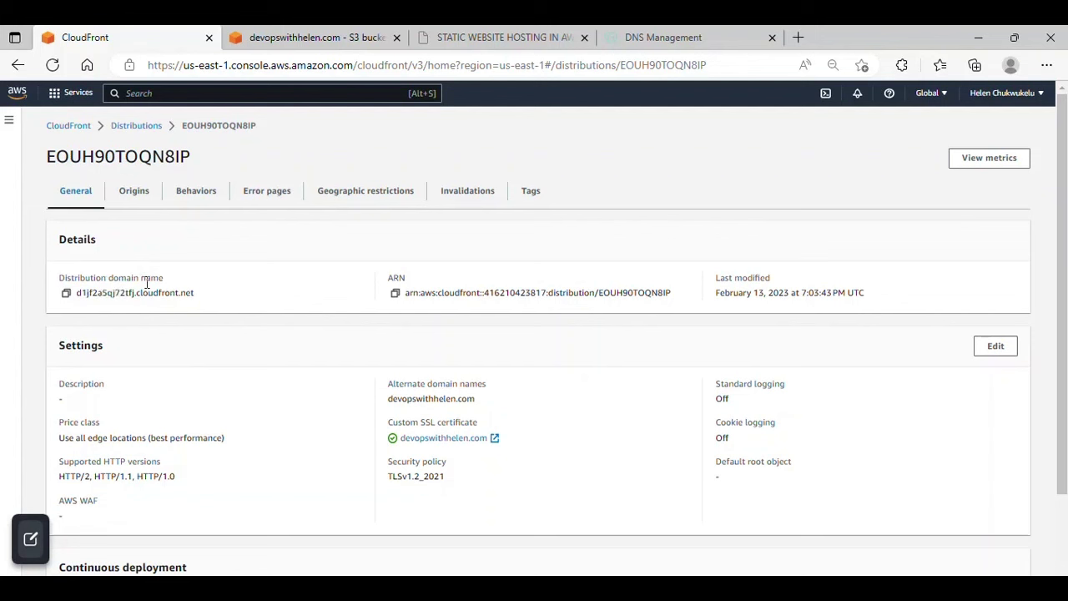
left_click(67, 294)
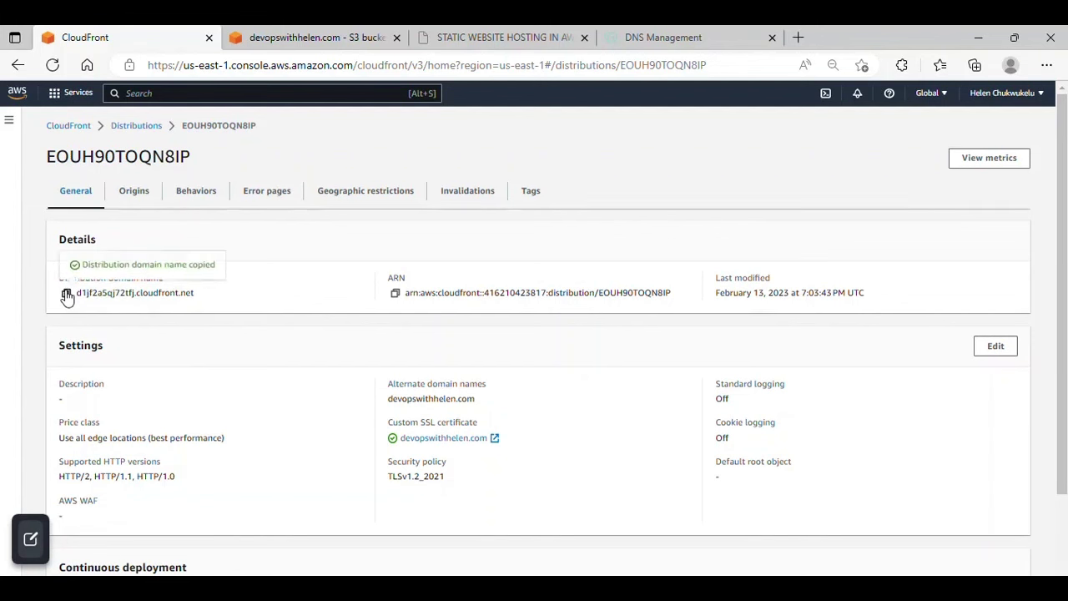
- Load the copied CloudFront domain in a new browser tab and check the protocol shown in its address
left_click(799, 40)
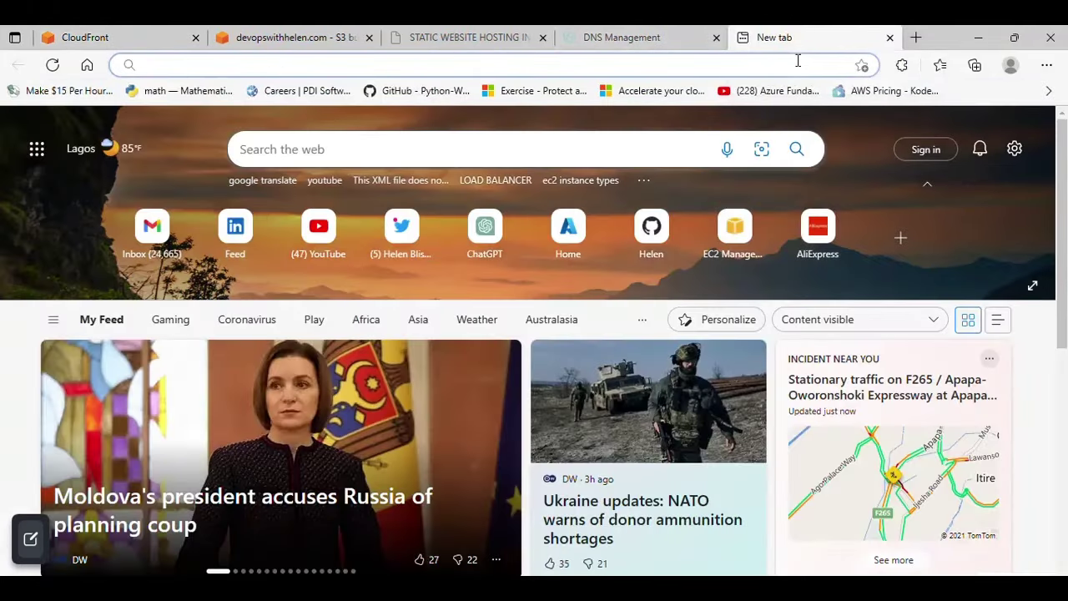
key("ctrl+v")
key("Return")
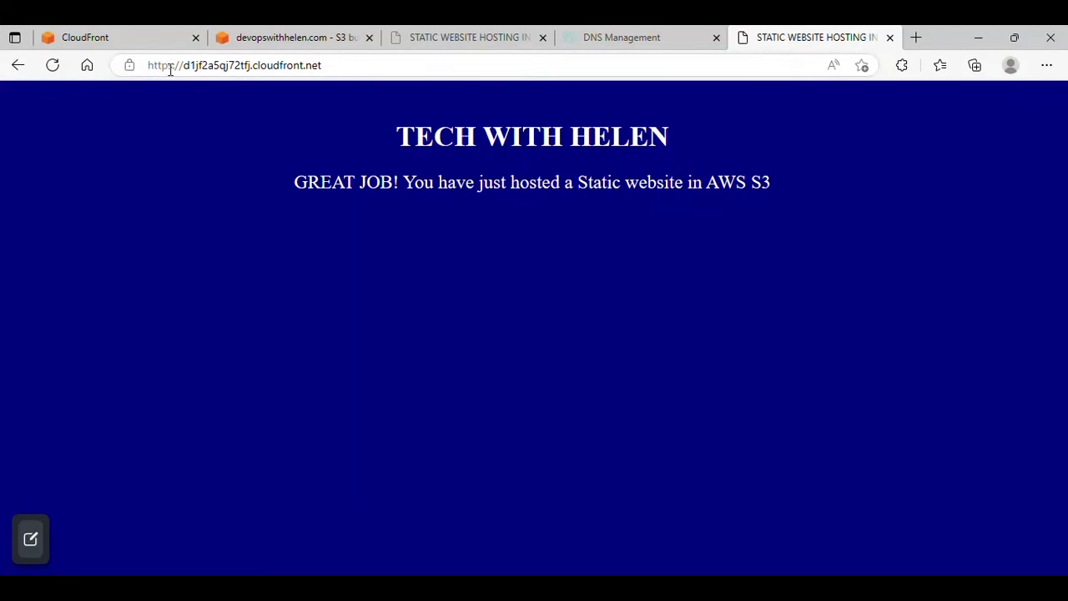
left_click_drag(172, 65, 148, 65)
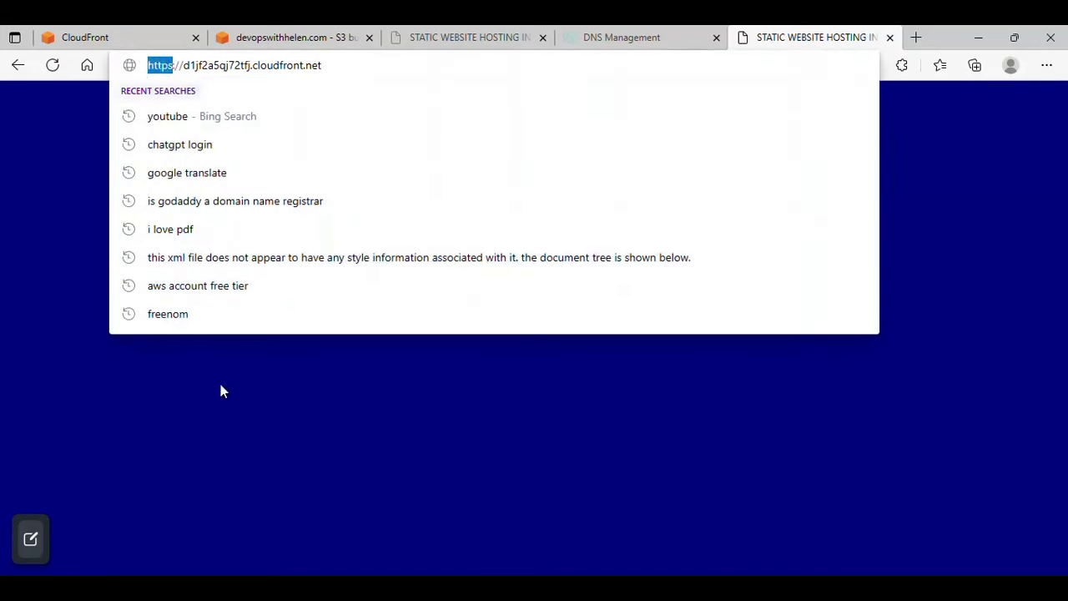
left_click(266, 134)
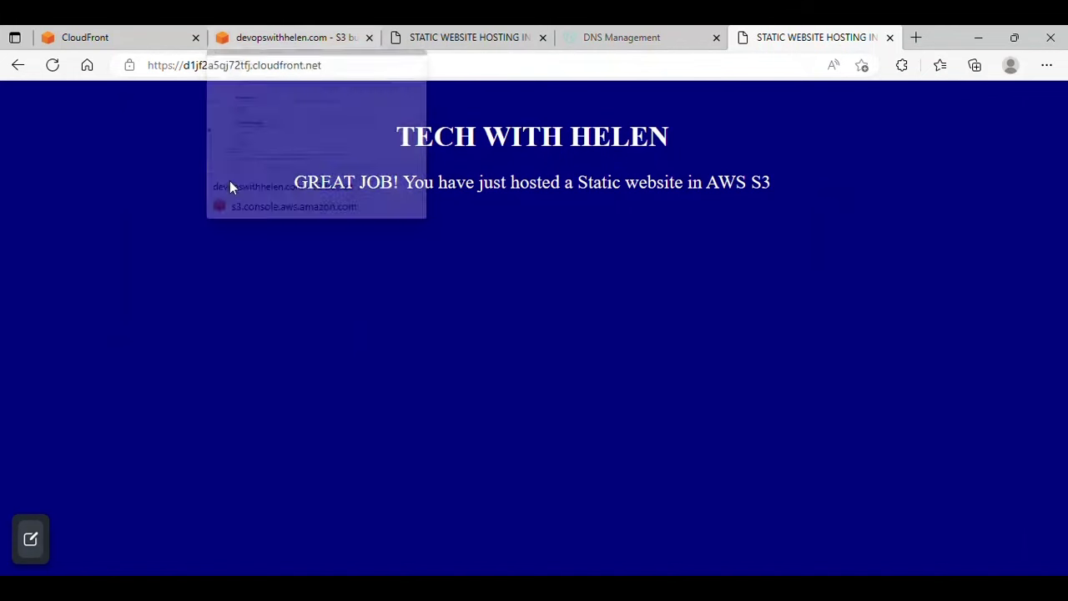
- Return to the S3 console page, search the AWS services for route53 and open the Route 53 dashboard
left_click(257, 35)
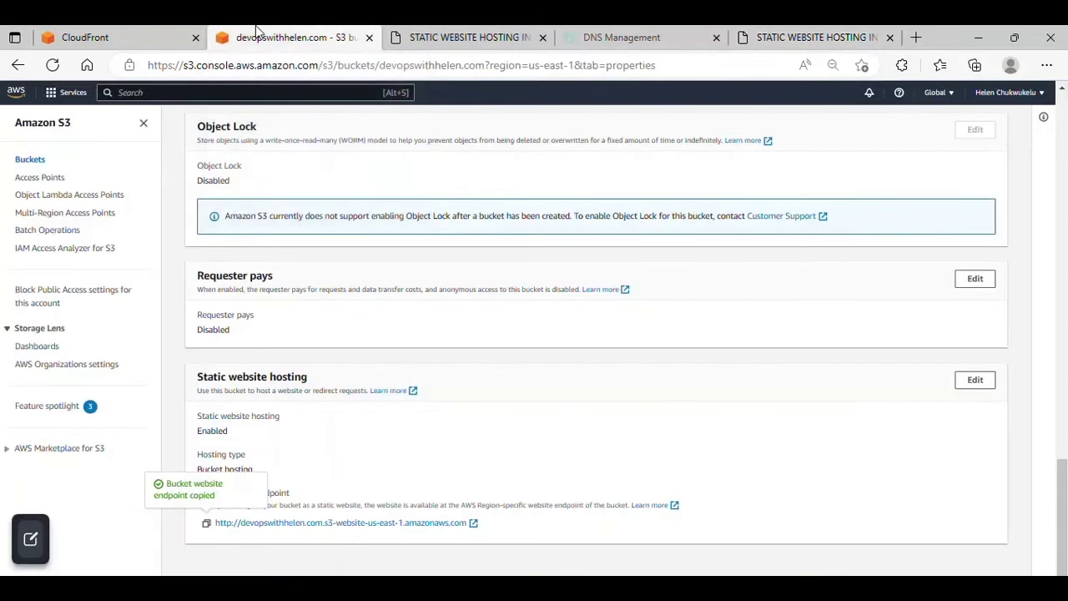
left_click(291, 92)
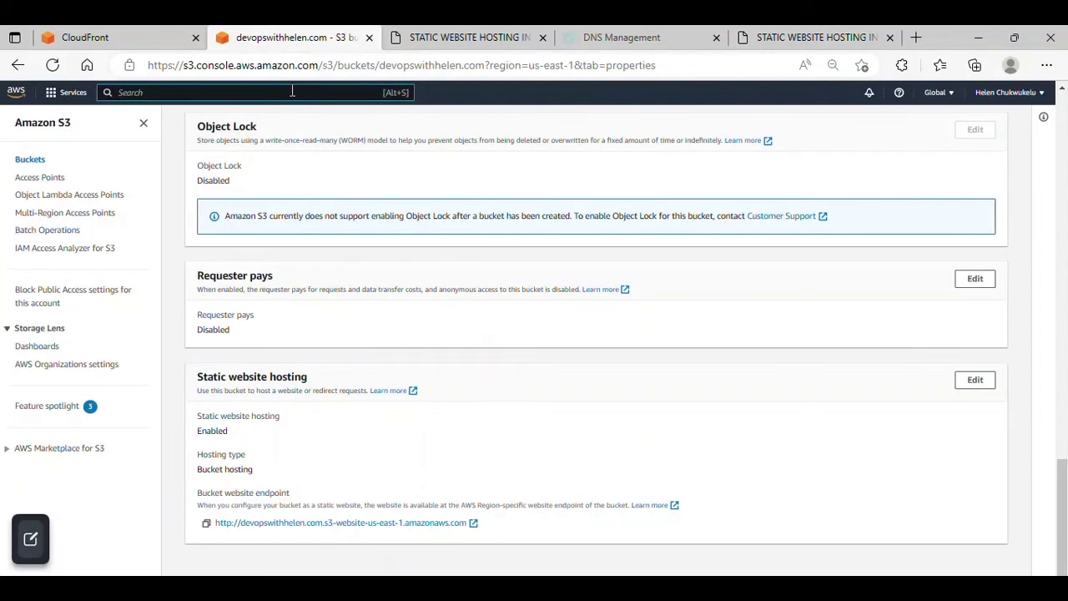
type("clou")
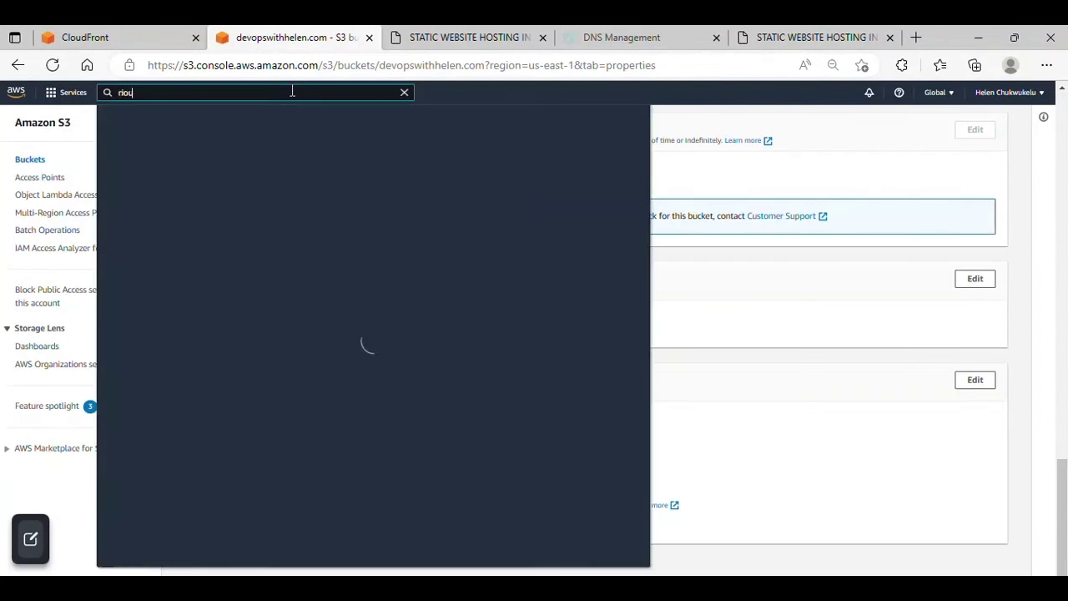
key("BackSpace")
key("BackSpace")
key("BackSpace")
key("BackSpace")
type("r")
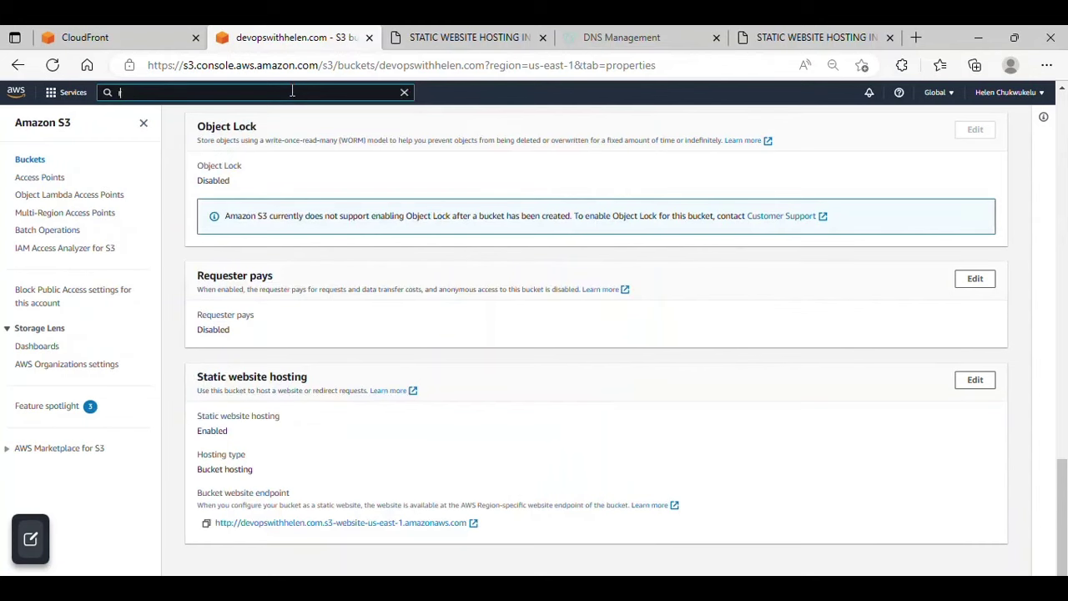
type("oute53")
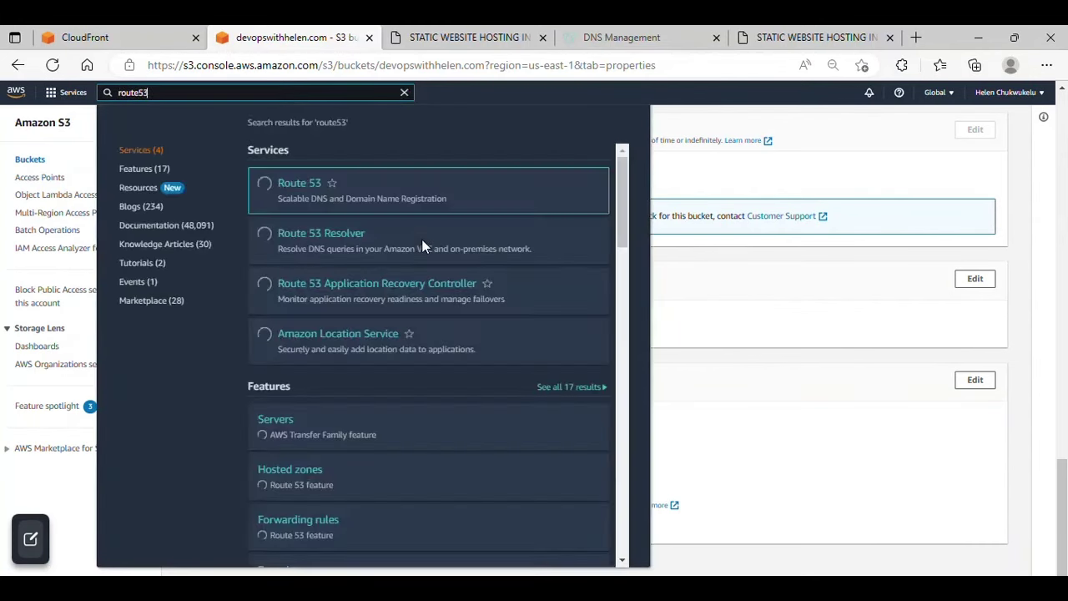
mouse_move(299, 185)
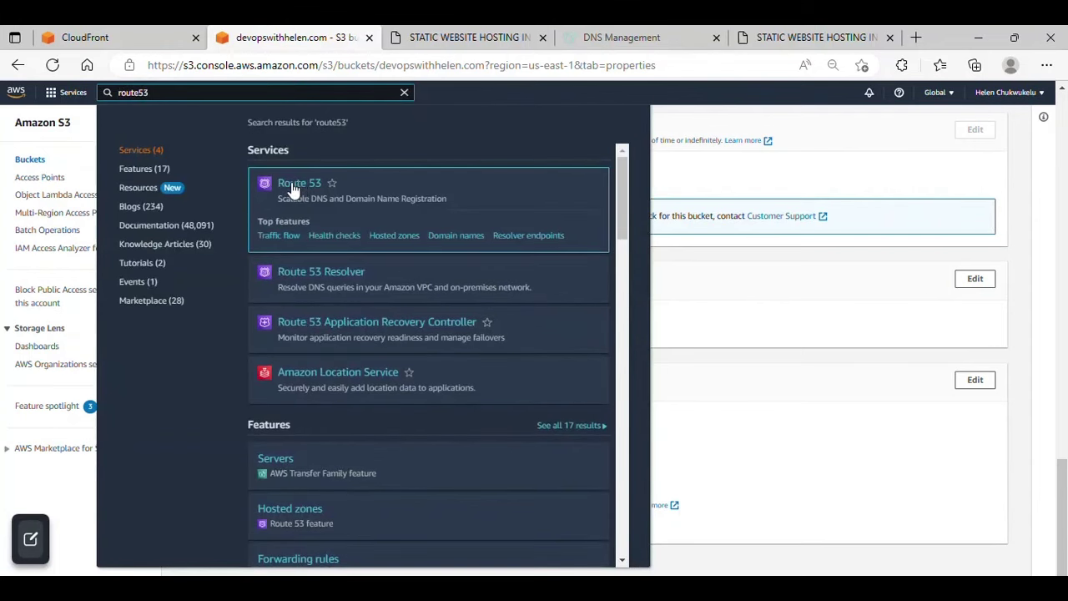
left_click(299, 187)
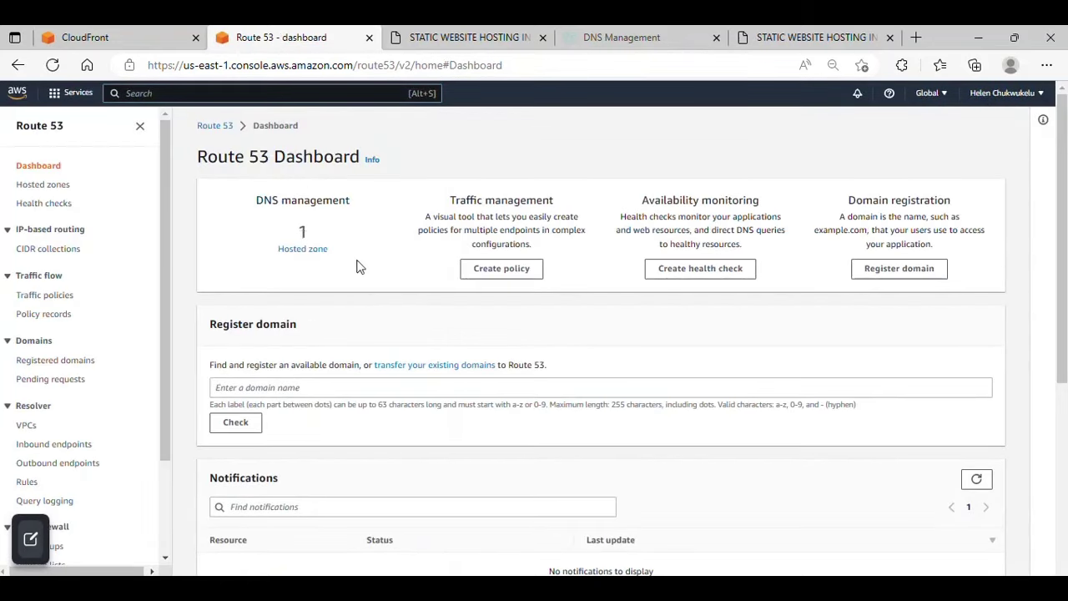
- Open the devopswithhelen.com hosted zone and review its existing NS, SOA and CNAME records
left_click(305, 251)
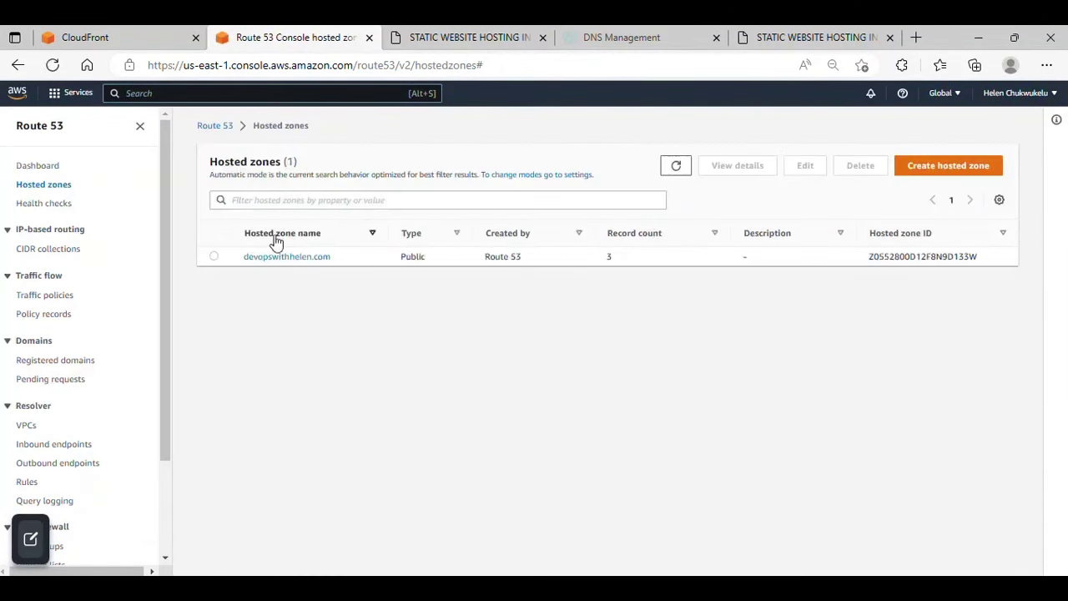
left_click(284, 260)
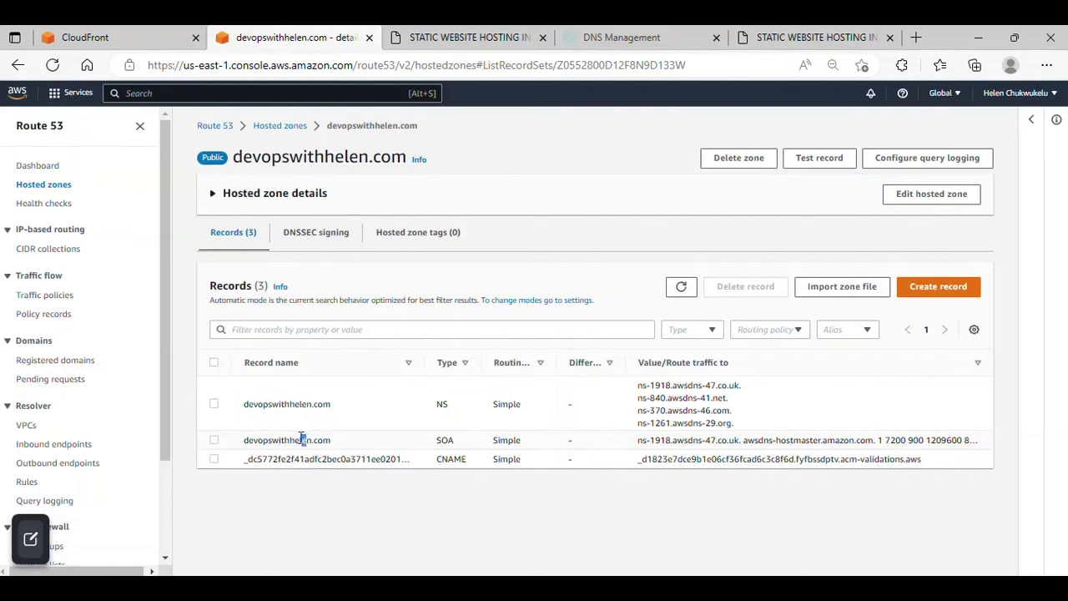
left_click_drag(302, 440, 238, 397)
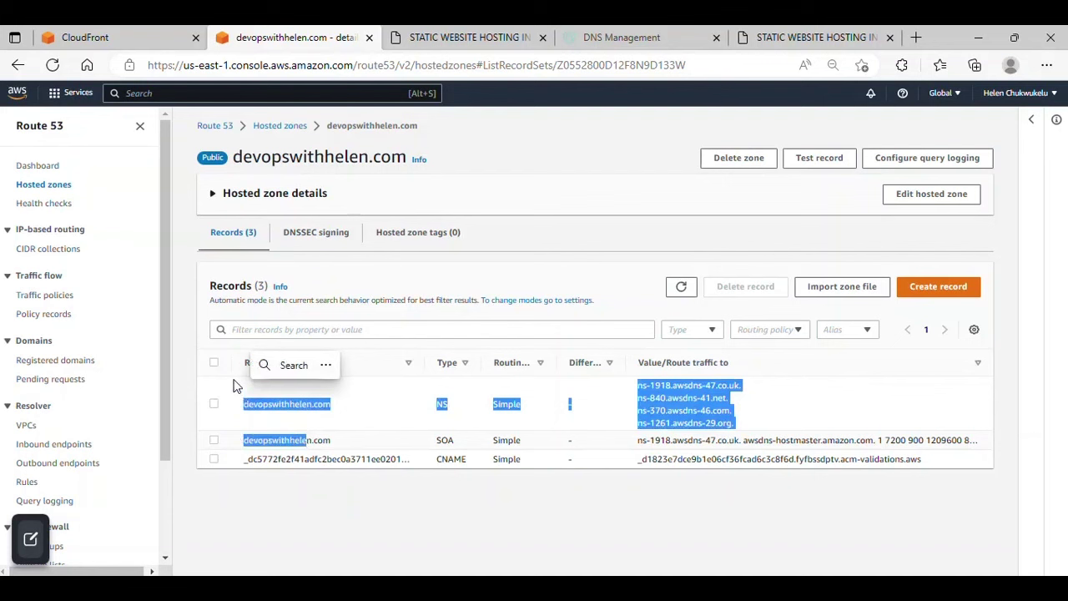
left_click(234, 385)
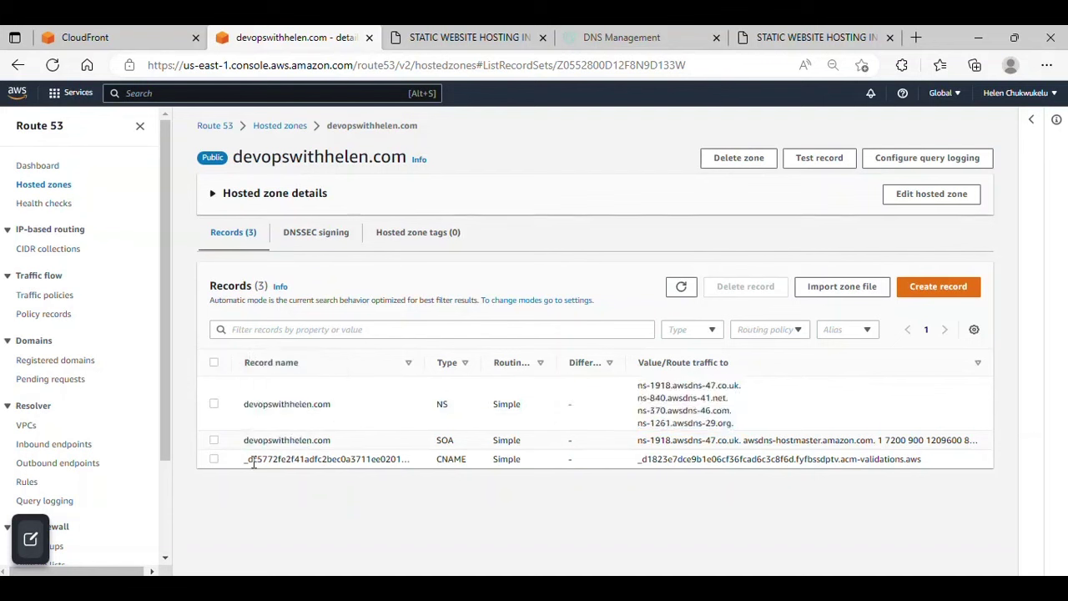
left_click_drag(253, 463, 442, 463)
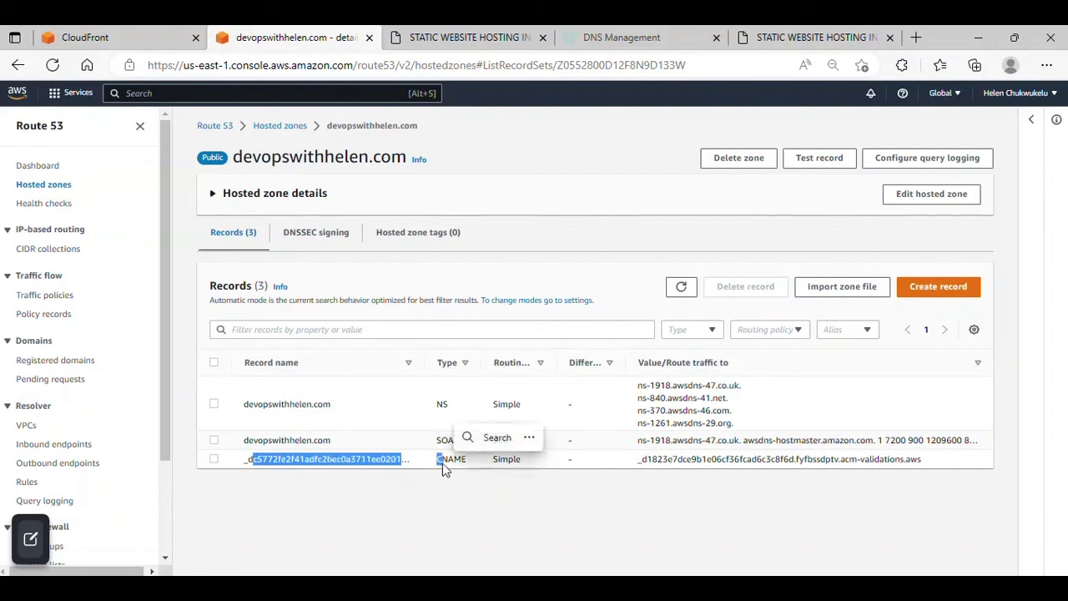
key("ctrl+c")
left_click(456, 471)
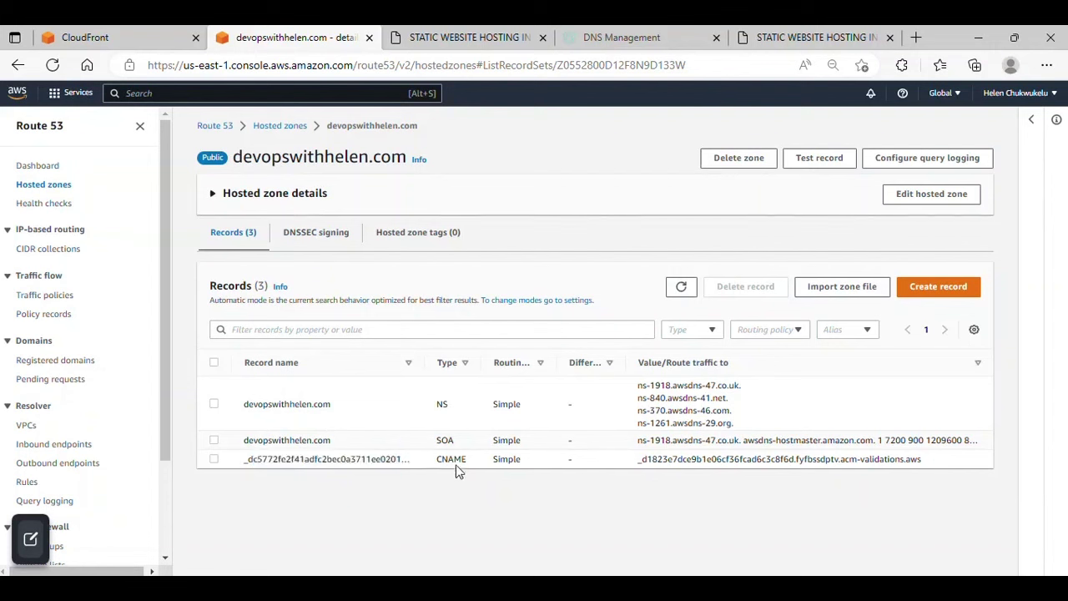
- Start a root-domain A record with Alias turned on, routing traffic to Alias to CloudFront distribution
left_click(938, 287)
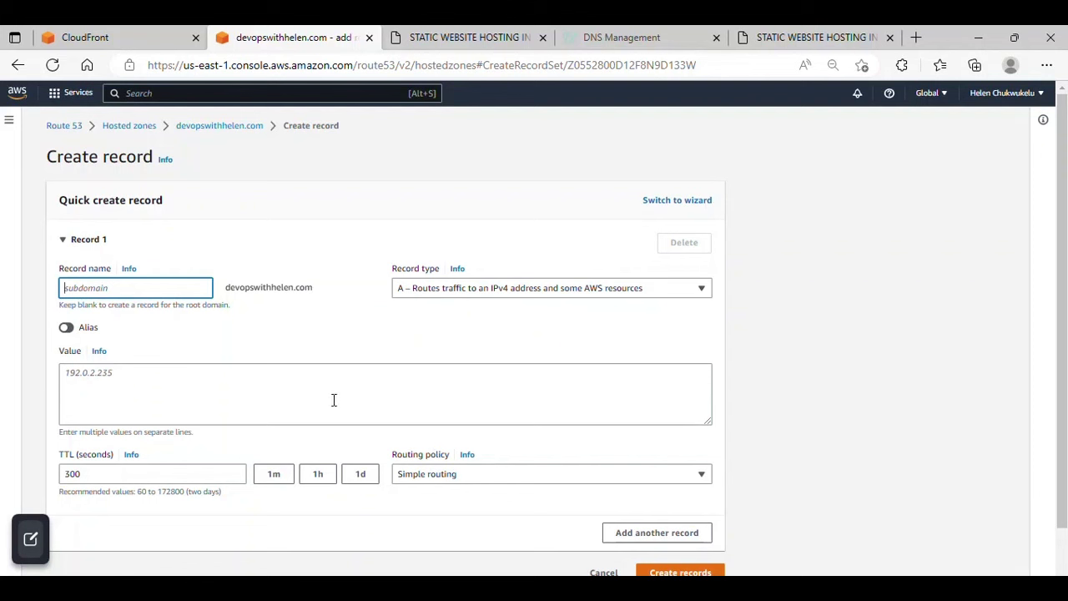
left_click(421, 292)
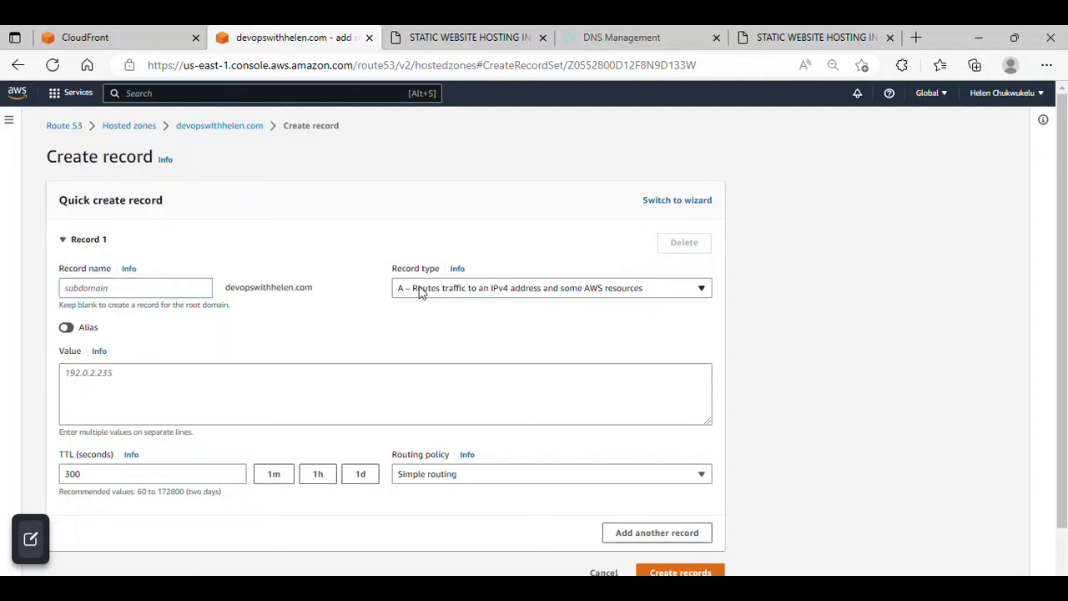
left_click(66, 328)
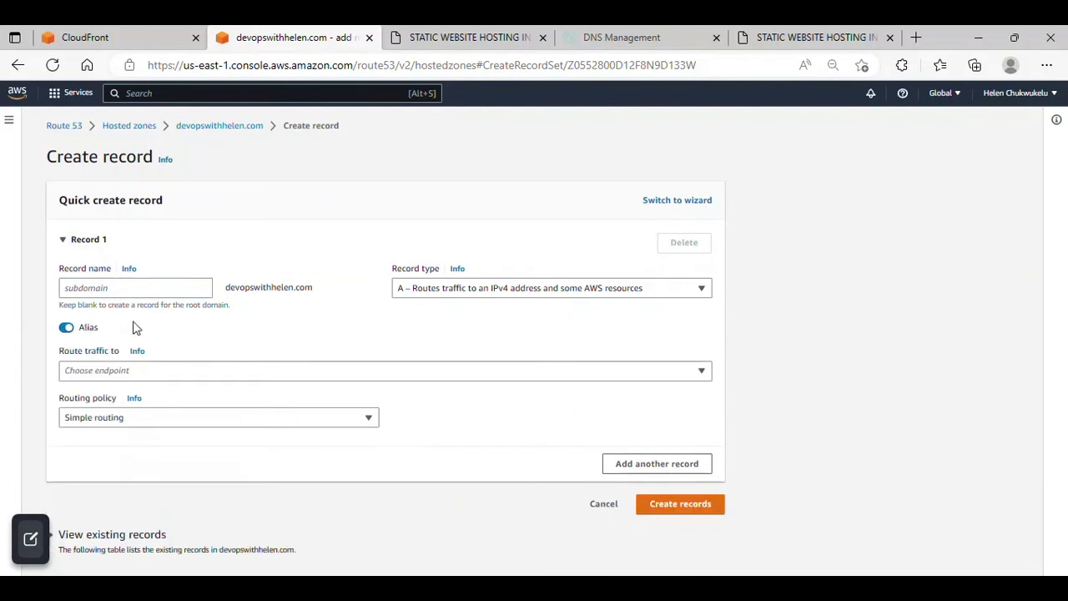
left_click(119, 372)
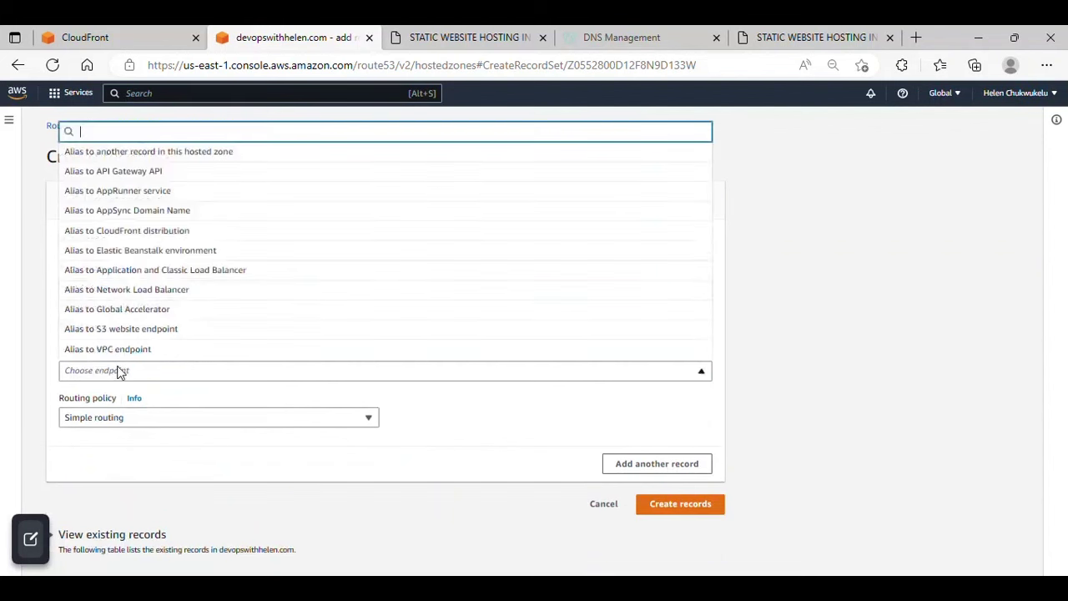
left_click(173, 234)
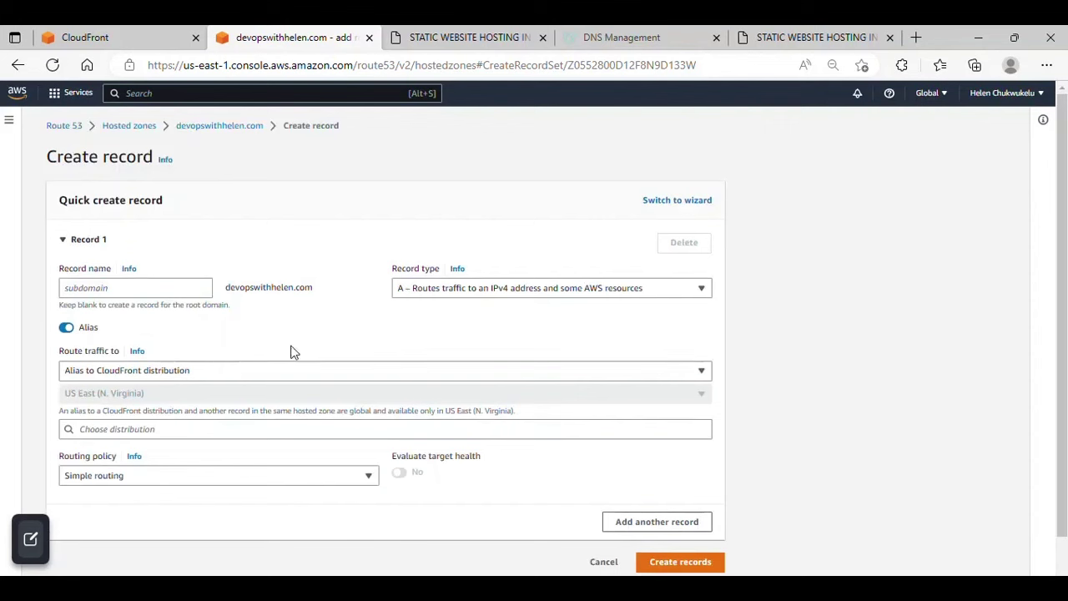
- Create the record with distribution d1jf2a5qj72tfj.cloudfront.net as its target and simple routing, and view its propagation status
scroll(517, 409, "down", 1)
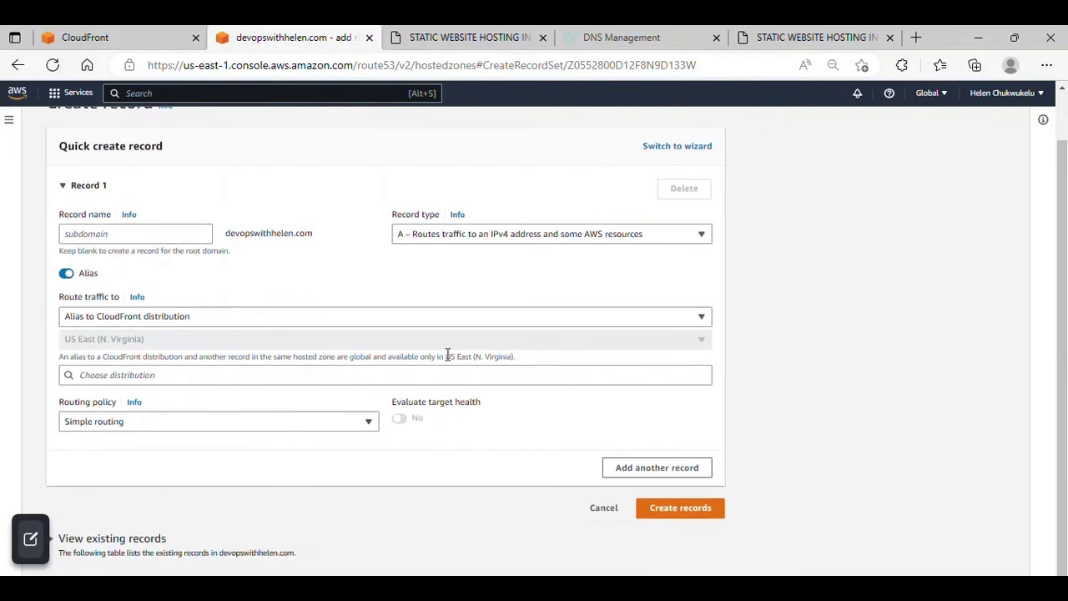
left_click(668, 510)
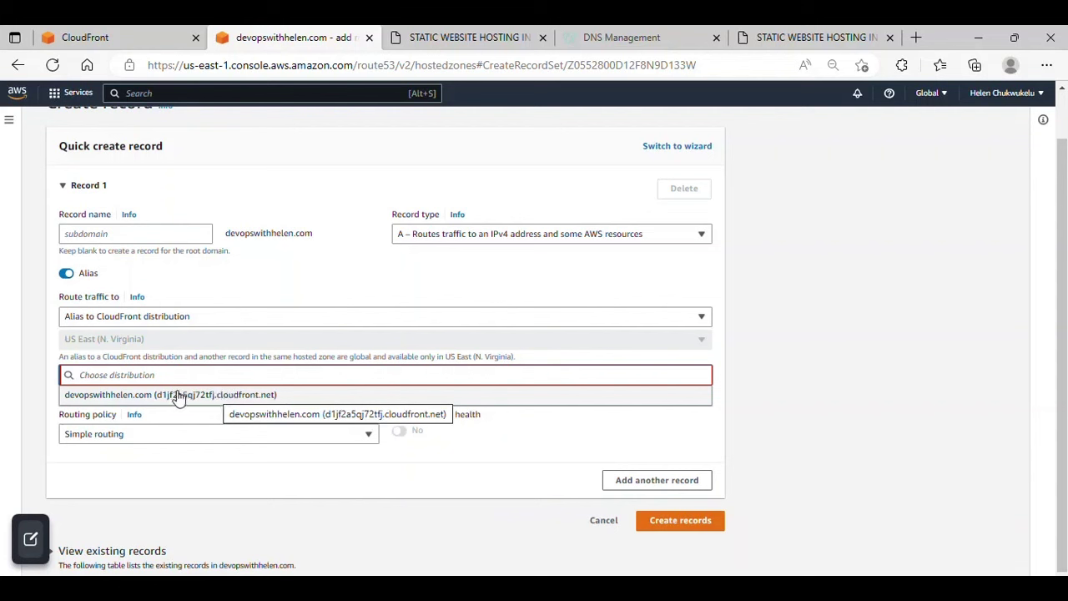
left_click(177, 395)
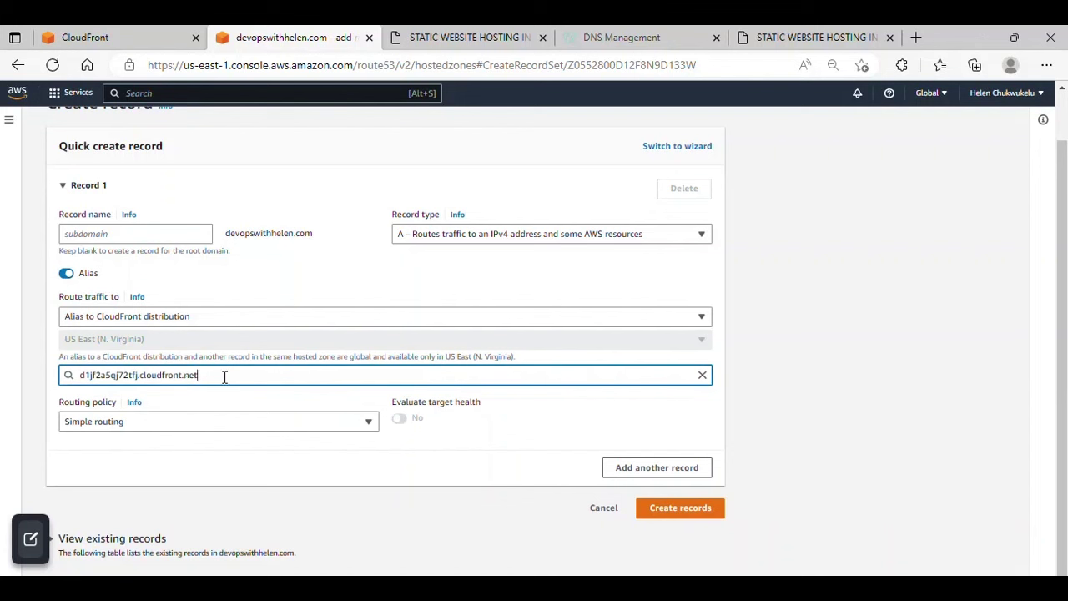
left_click(215, 403)
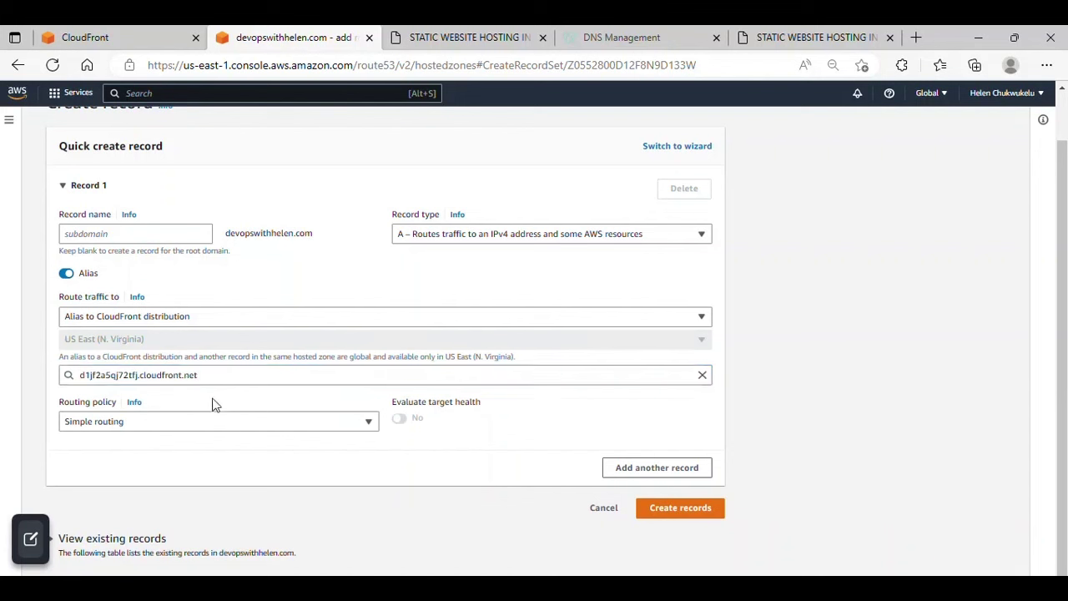
left_click(680, 509)
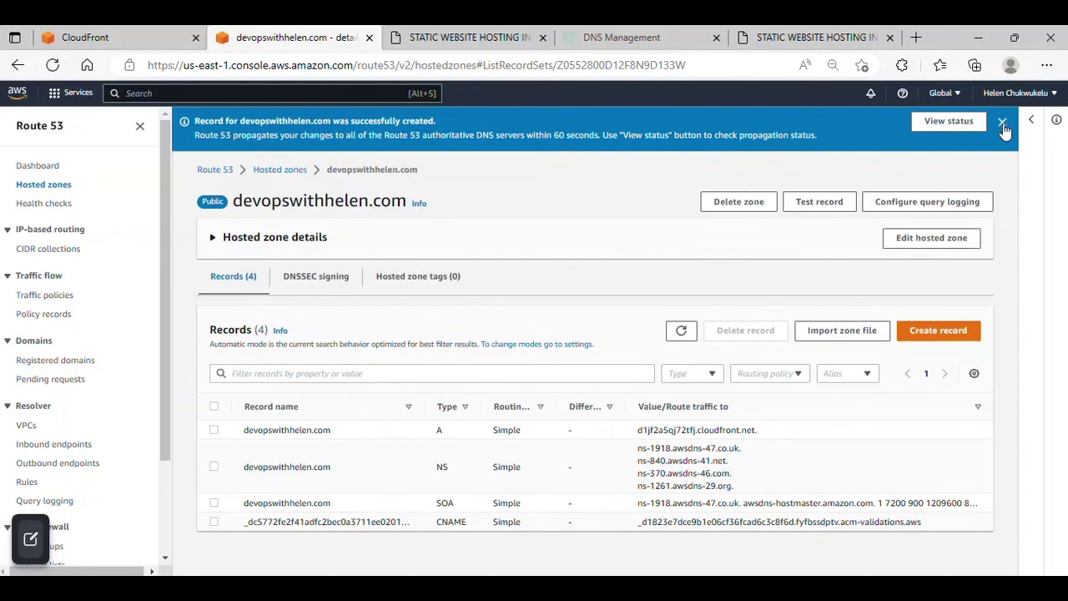
left_click(943, 123)
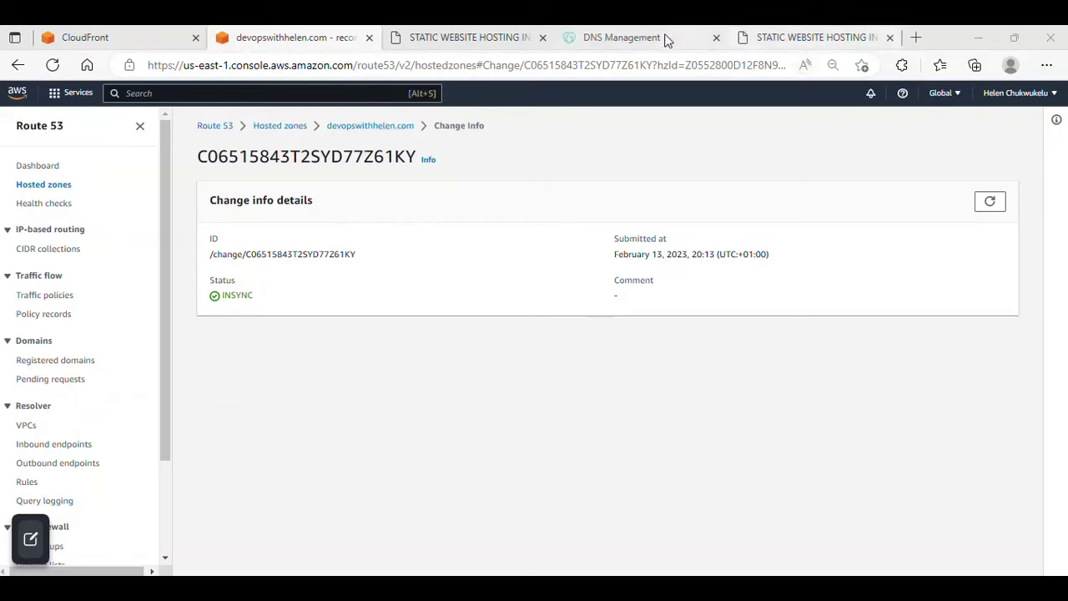
- Close the browser tab showing the site at its CloudFront domain and maximize the browser window
left_click(870, 38)
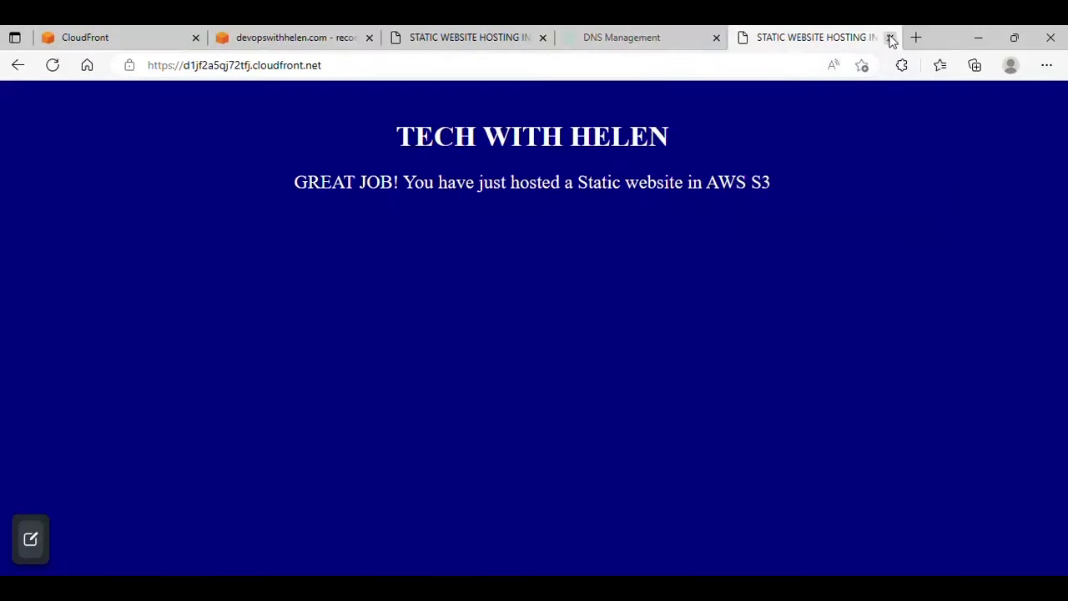
left_click(889, 38)
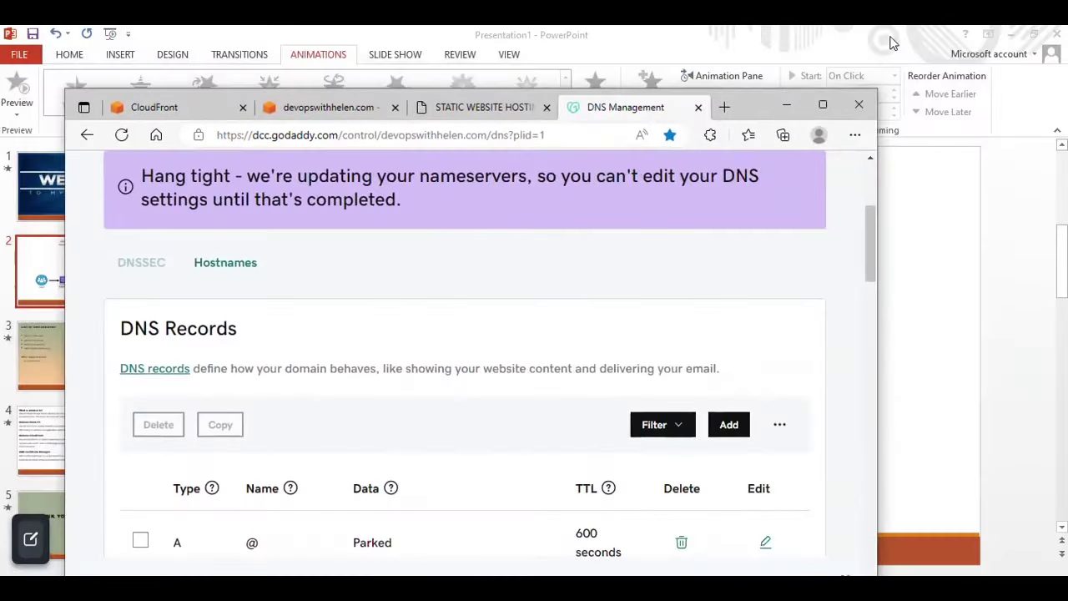
left_click(822, 105)
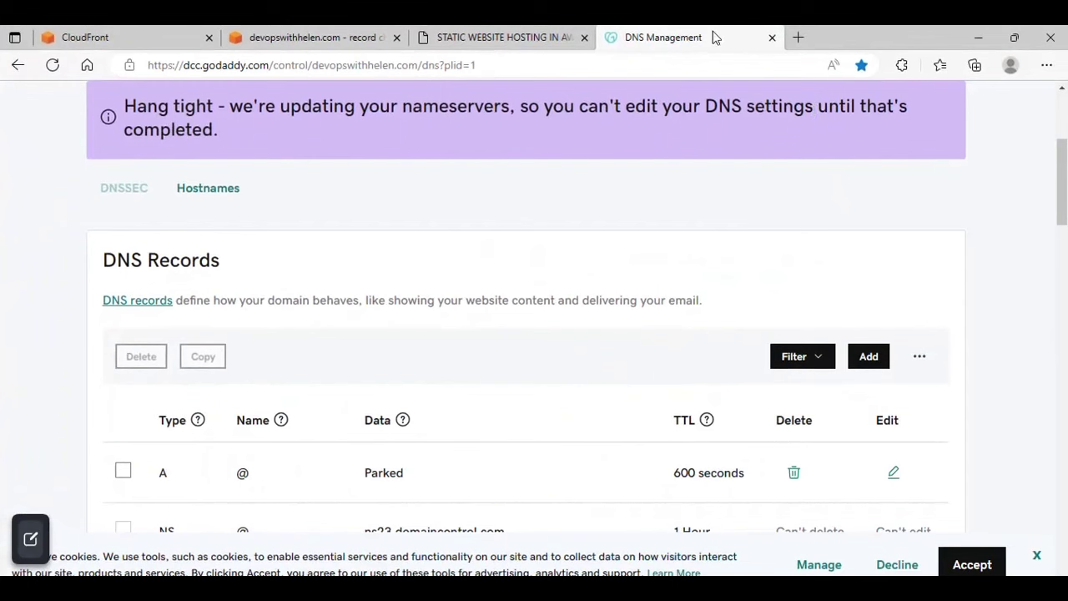
left_click(799, 35)
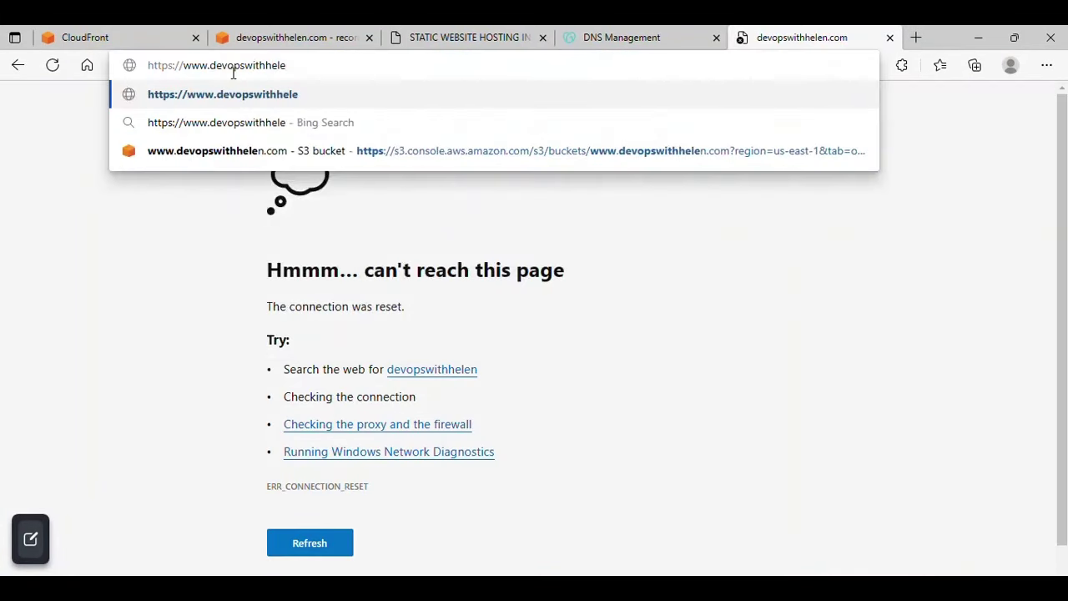
type("n")
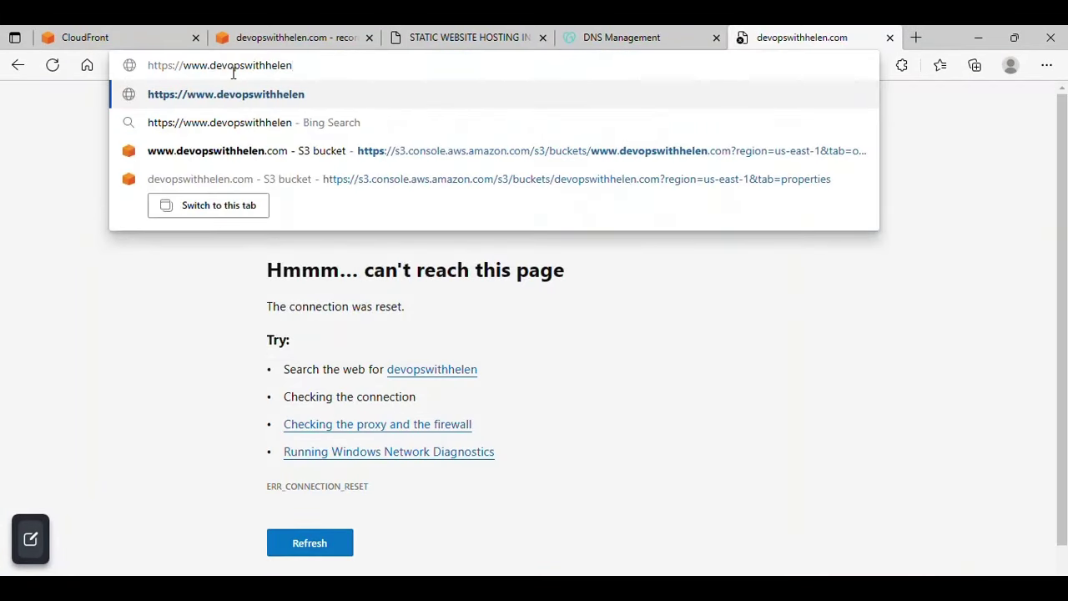
type(".com")
key("Return")
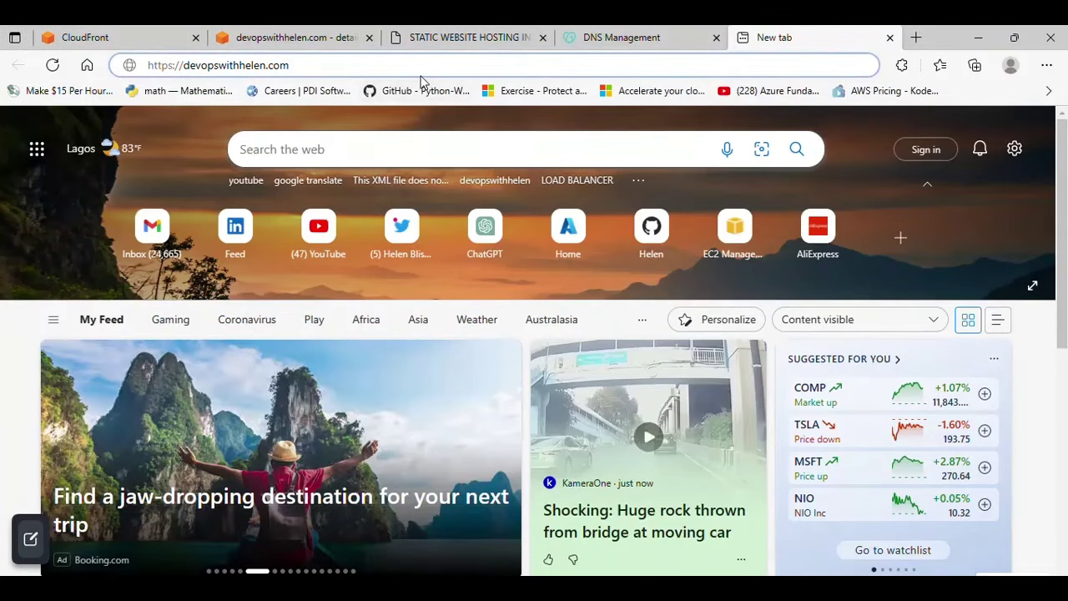
key("Return")
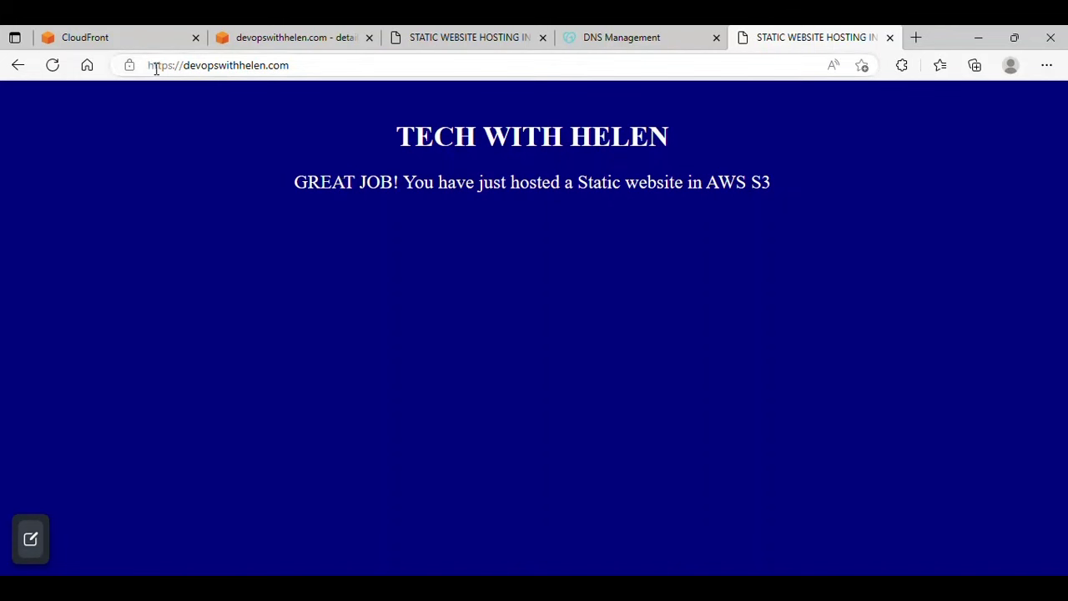
left_click_drag(148, 65, 170, 66)
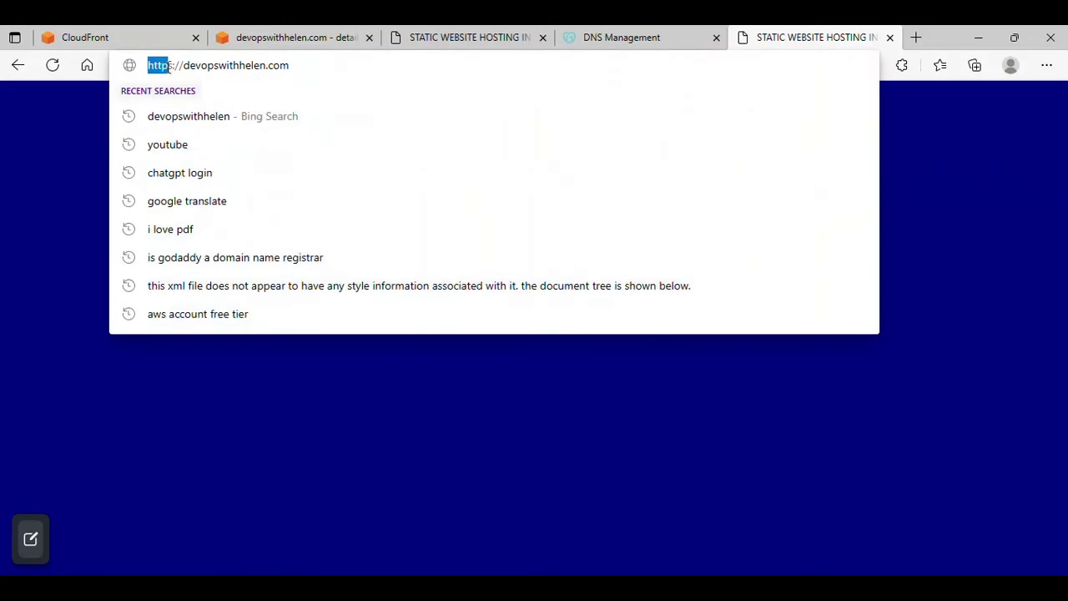
left_click(225, 408)
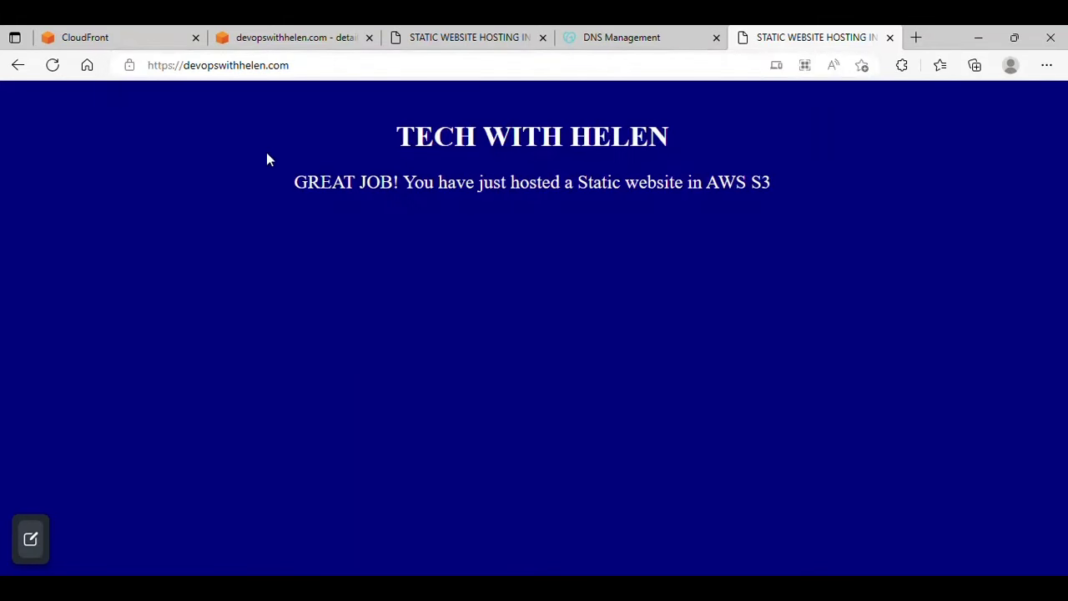